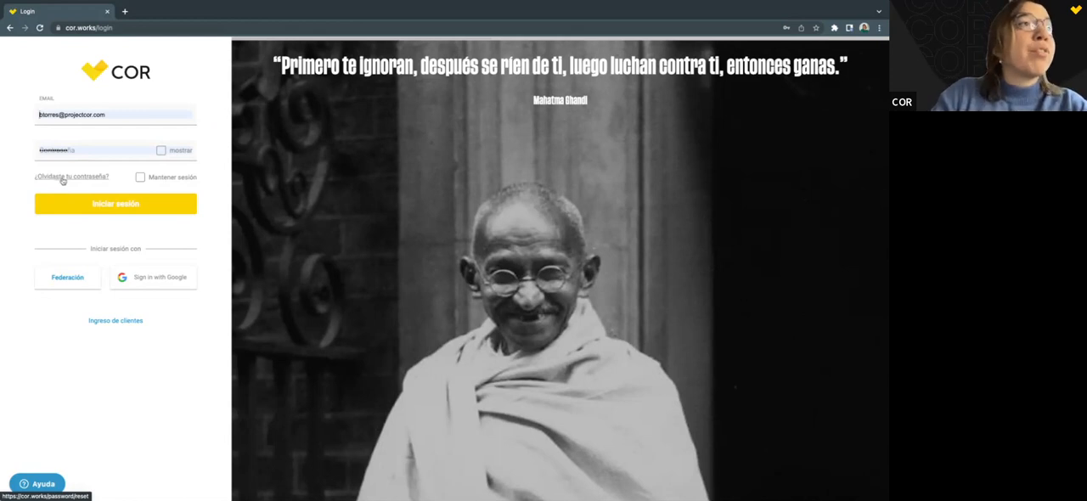
Open the forgotten-password page, fill in the account email, and return to the login page without requesting the reset.
click(63, 180)
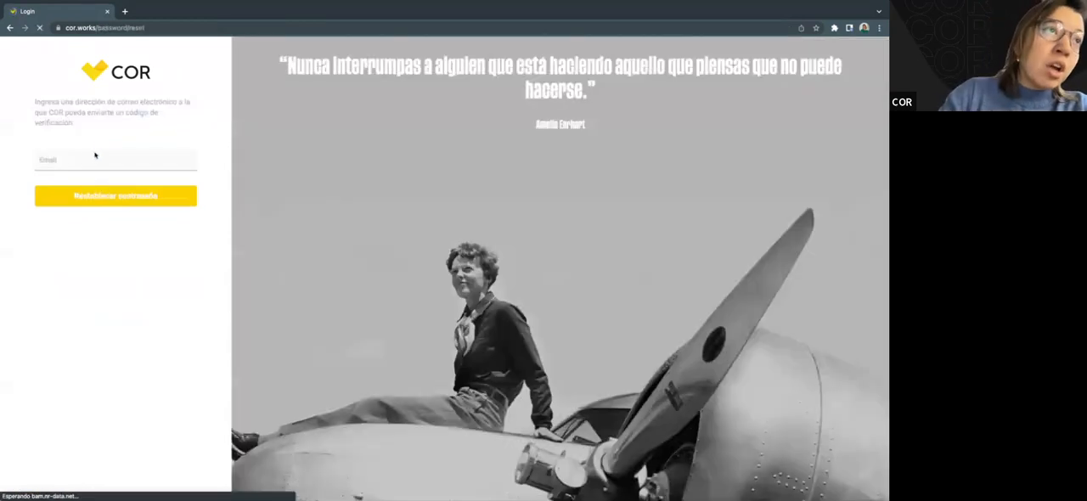
click(90, 162)
click(119, 179)
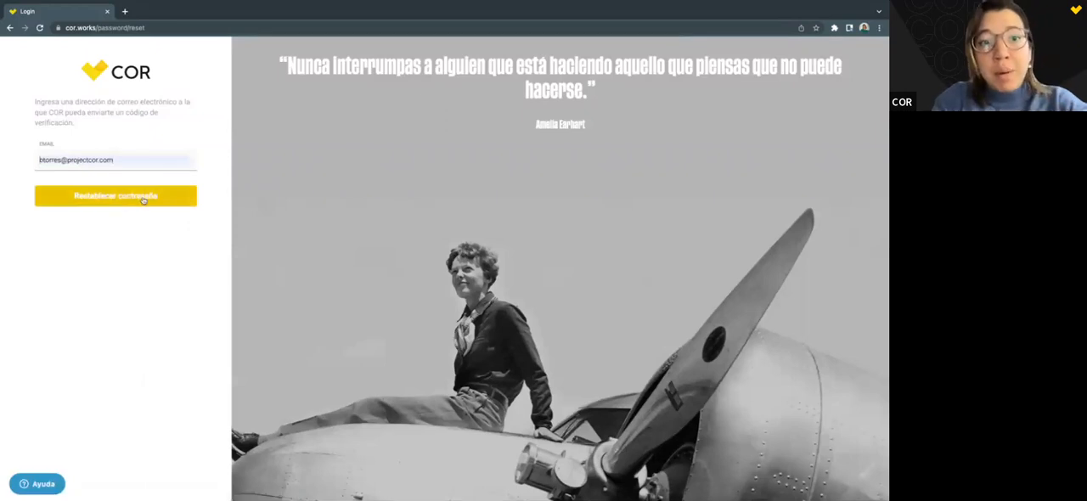
click(89, 72)
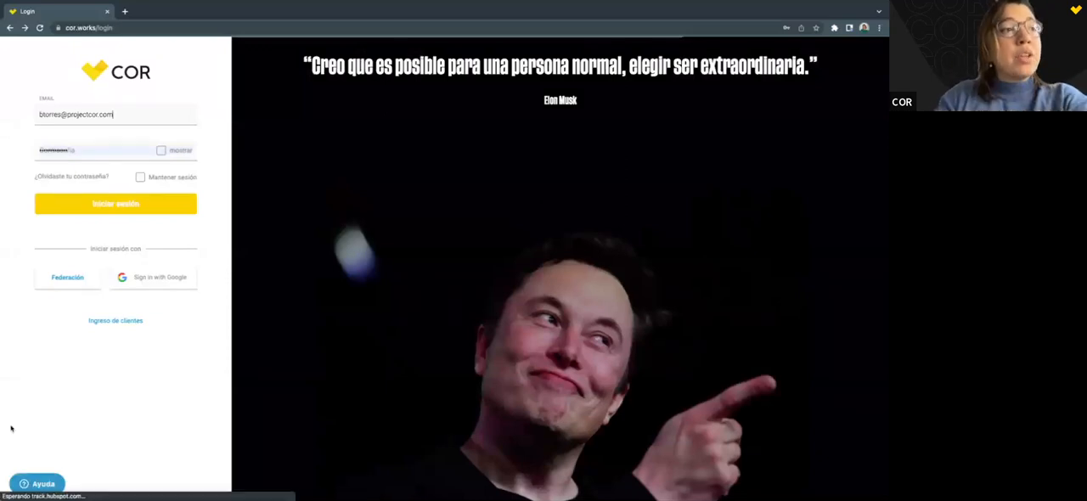
Search the login page's help for "forgot my password", view the leave-a-message form, and close the help widget.
click(42, 486)
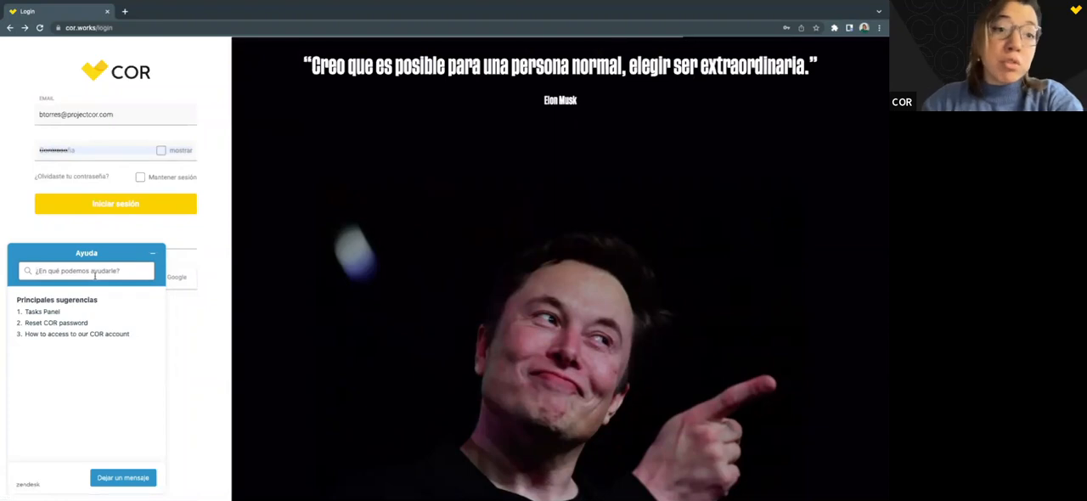
text(fo)
key(Down)
key(Return)
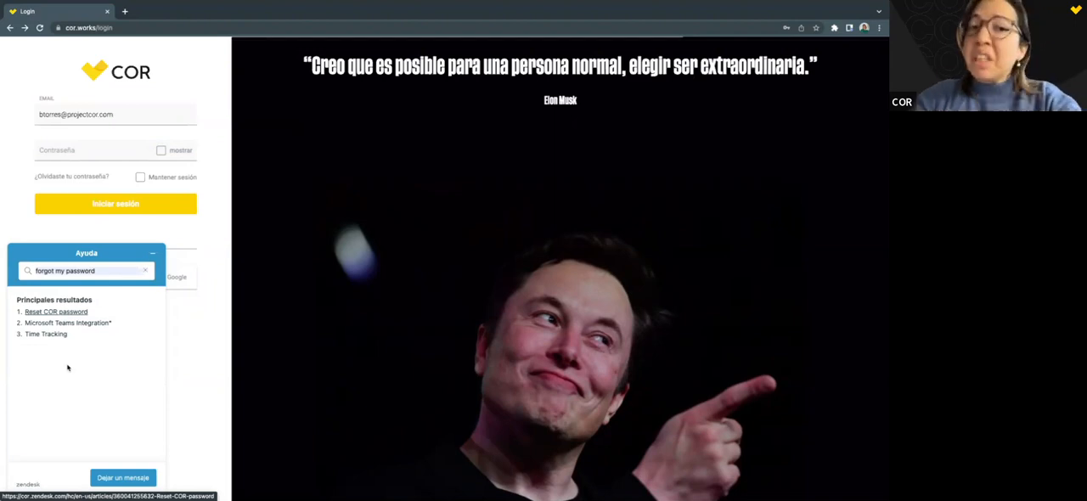
click(123, 477)
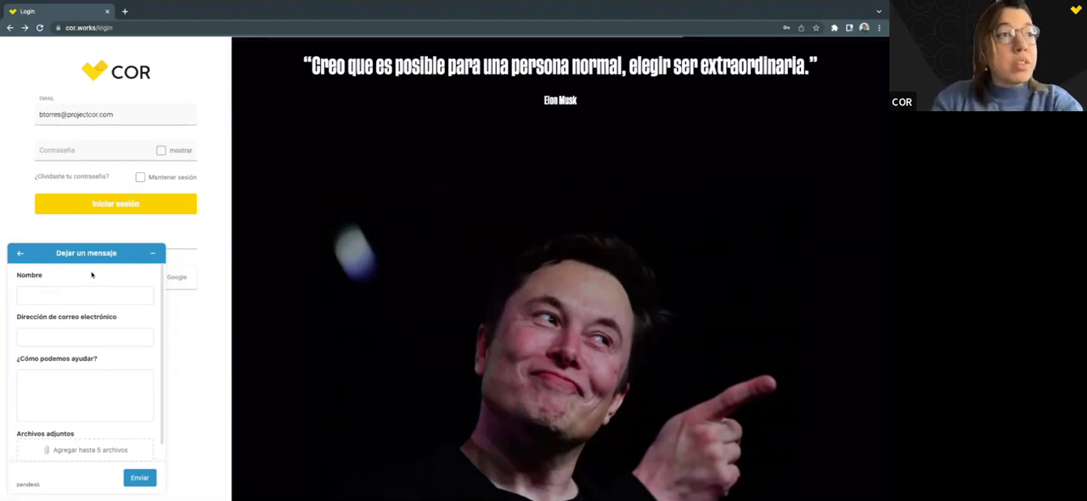
click(152, 253)
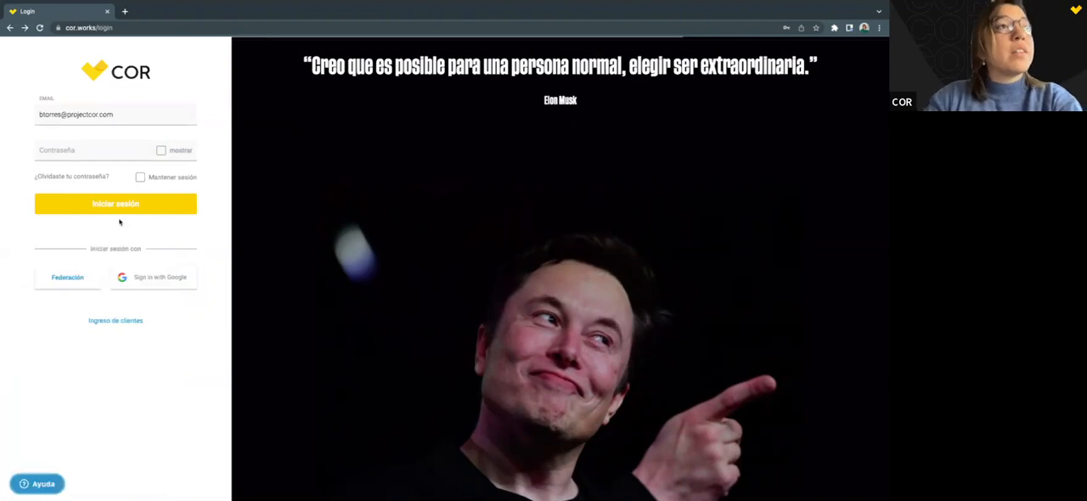
Fill in the account password and log in.
click(85, 150)
click(145, 170)
click(127, 207)
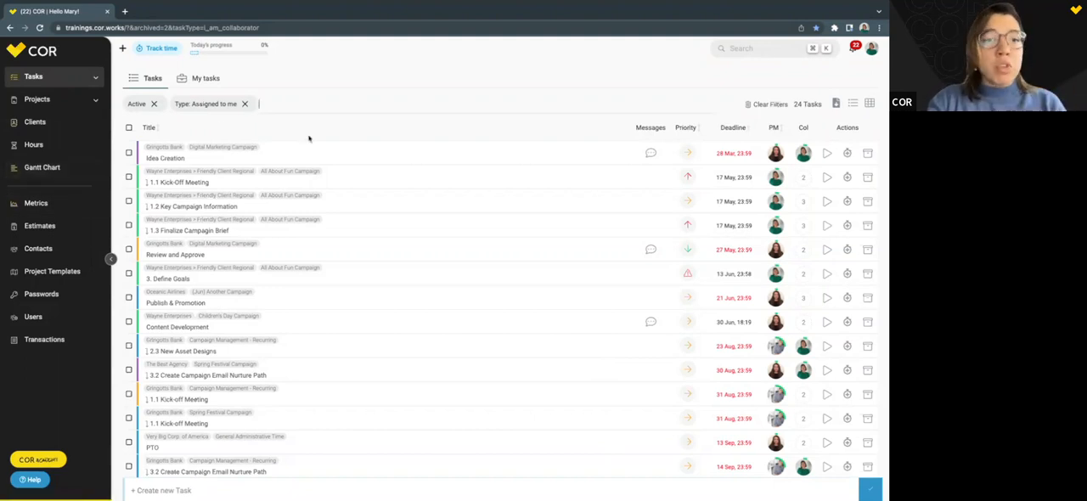
Search the help inside the logged-in workspace for "forgot my password" and close the help widget.
click(27, 481)
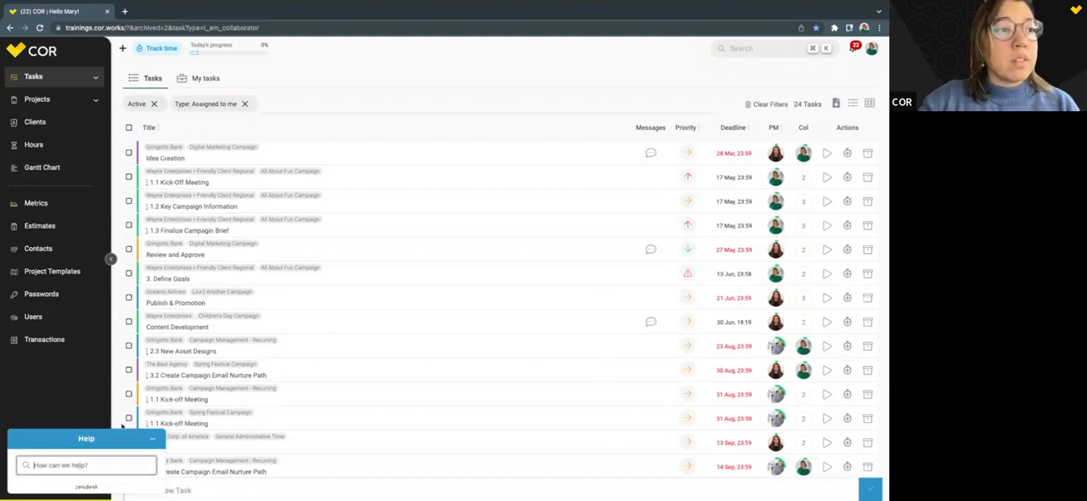
text(forgot my password)
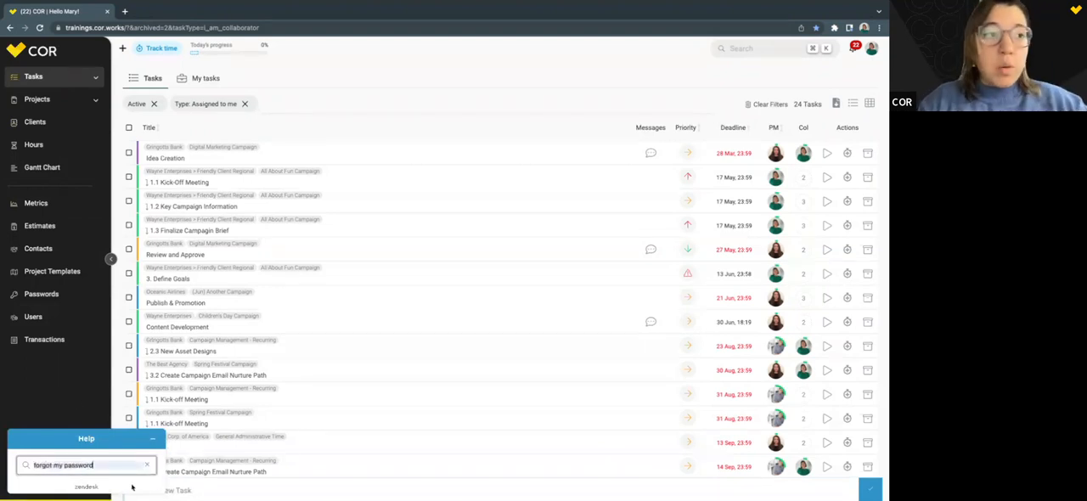
key(Return)
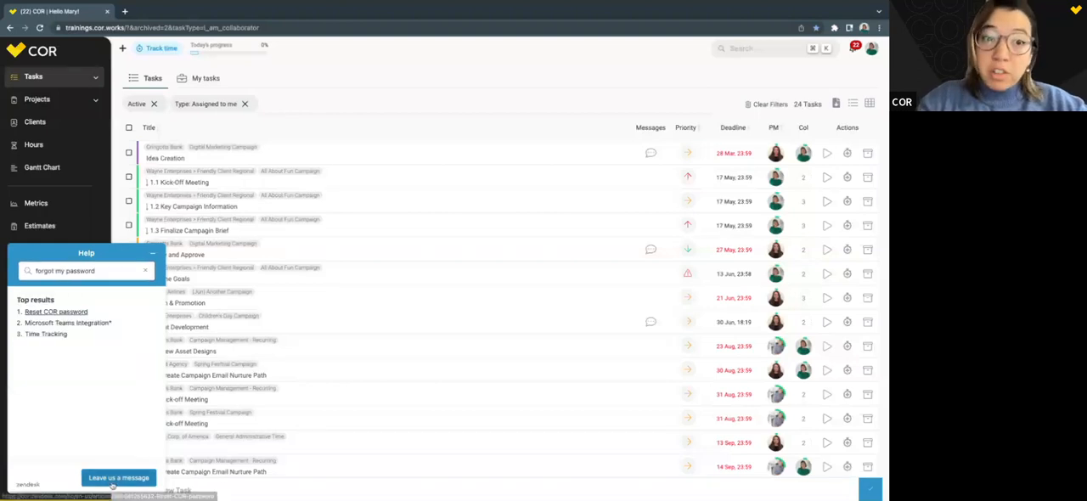
click(152, 253)
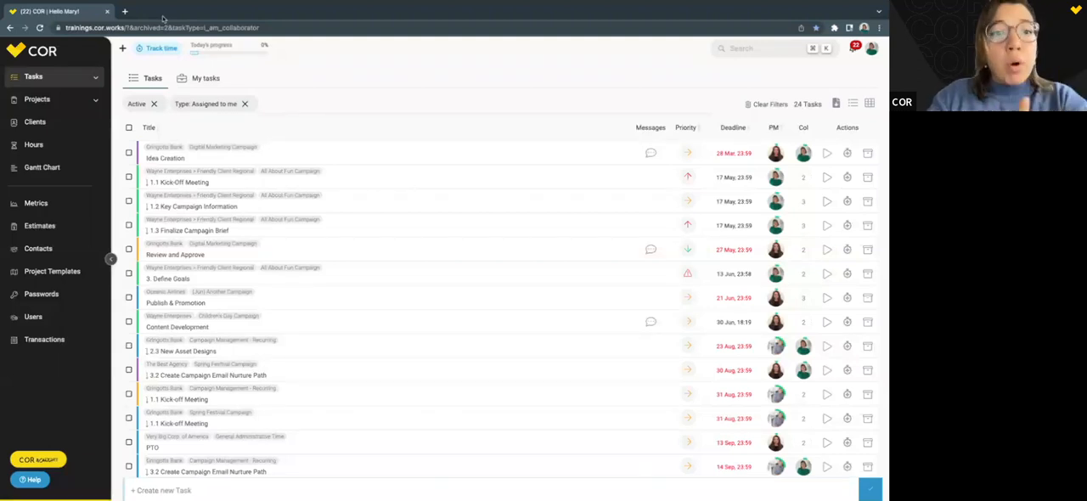
Check today's progress, and try the global search's Tasks filter with the Archived and Active options before closing the search.
click(274, 56)
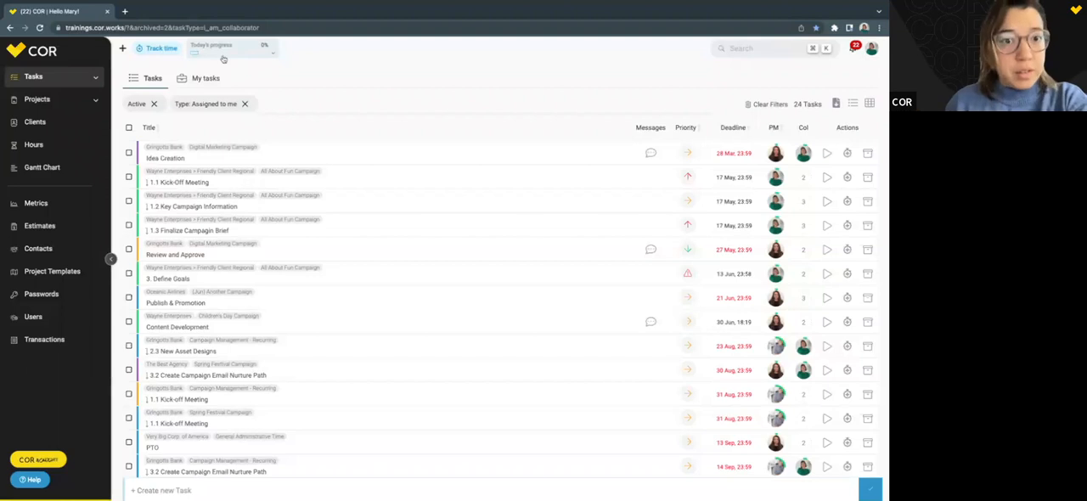
click(785, 48)
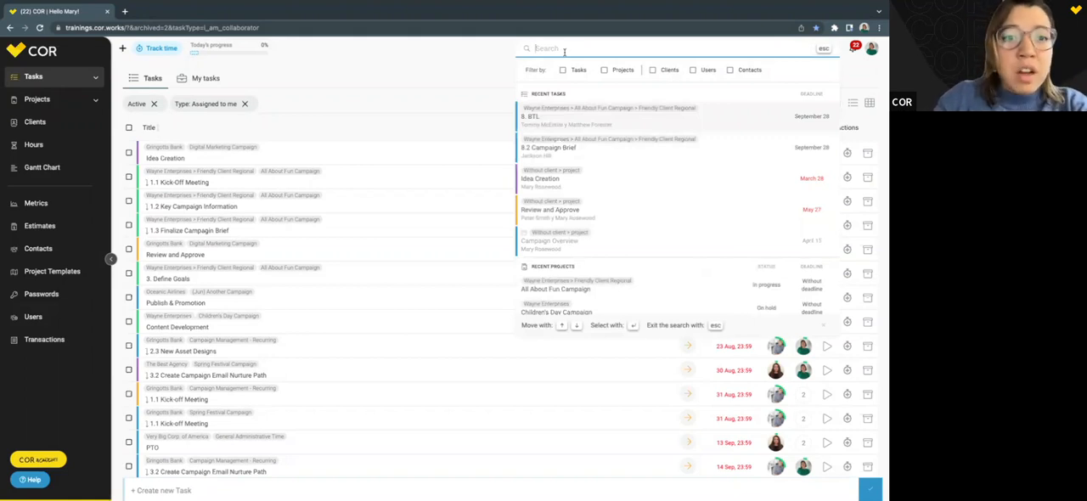
click(572, 71)
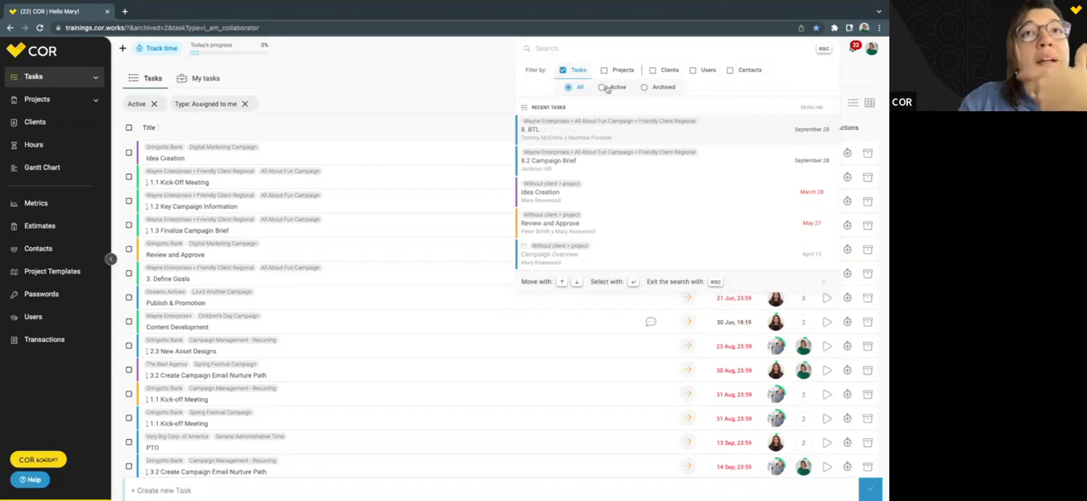
click(674, 88)
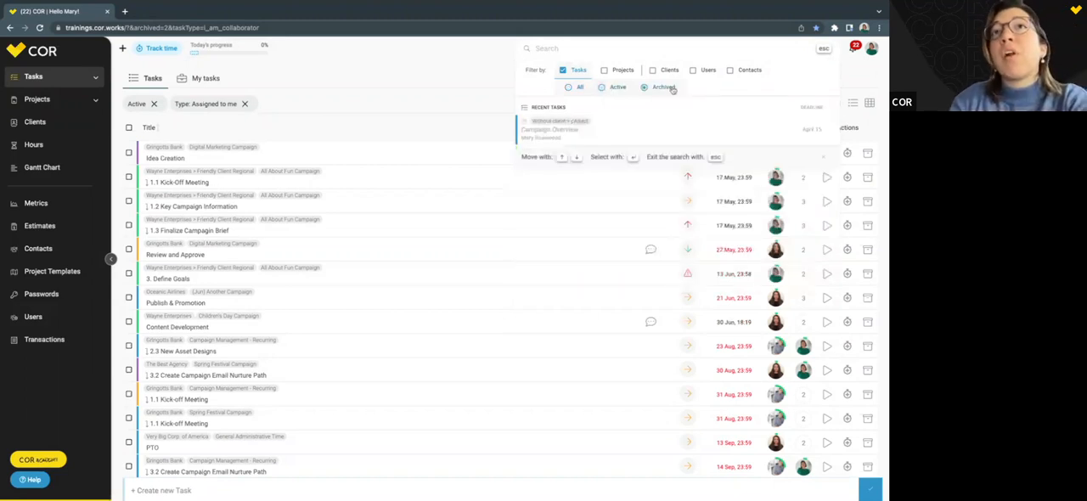
click(611, 89)
click(499, 75)
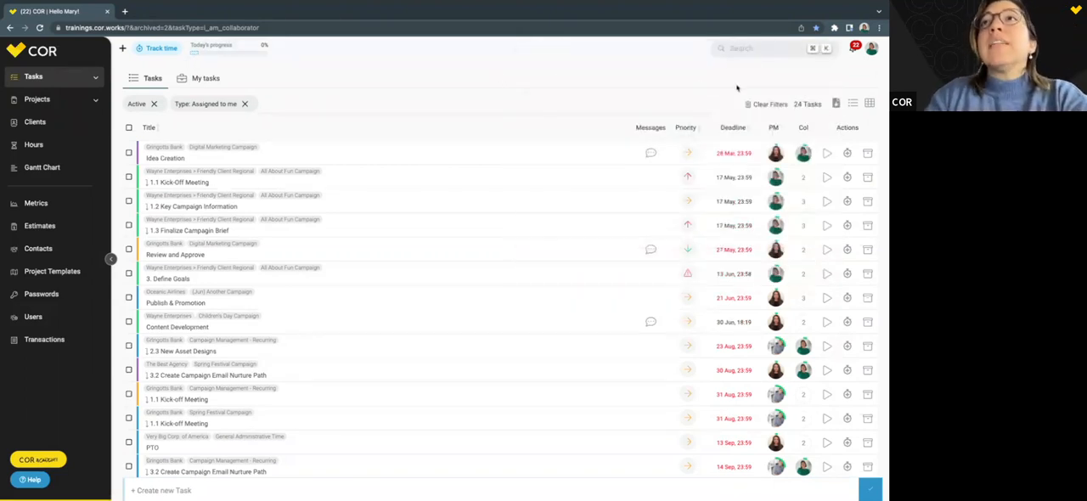
Open the logged-in user's profile, review the account options, and flip the light/dark theme switch over and back.
click(874, 48)
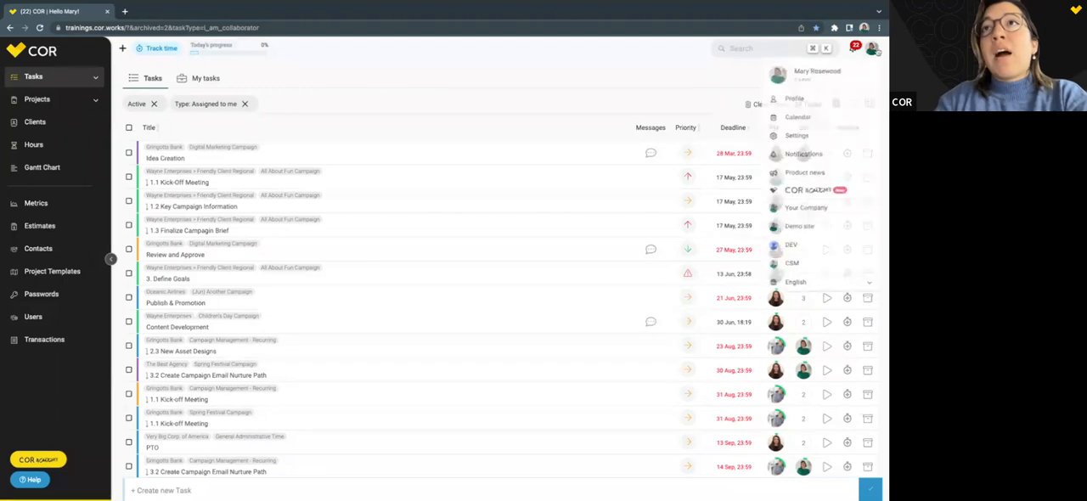
click(811, 101)
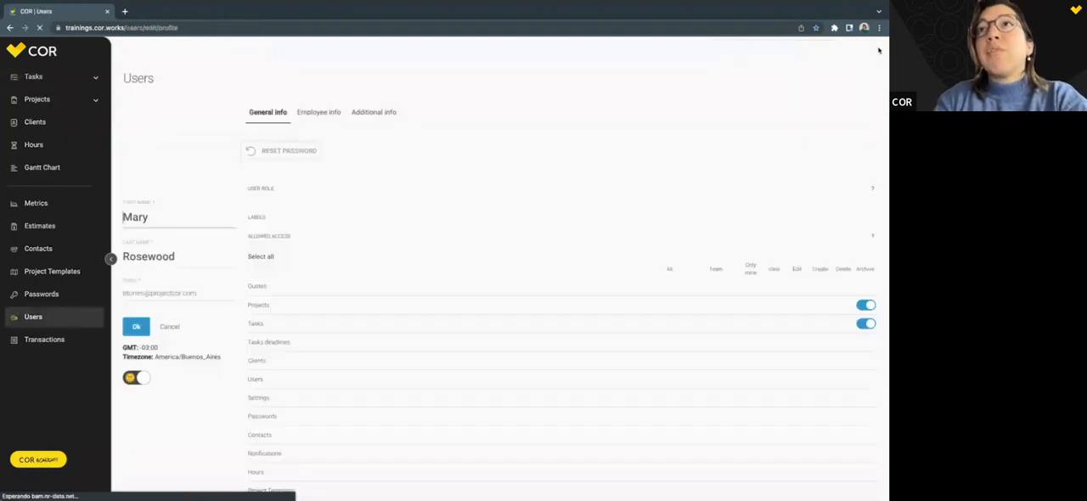
click(875, 49)
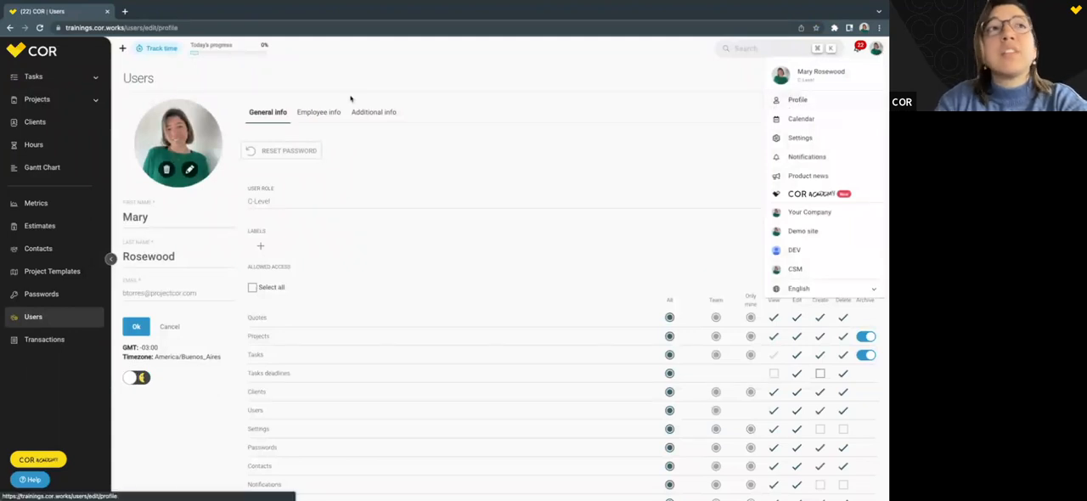
click(311, 88)
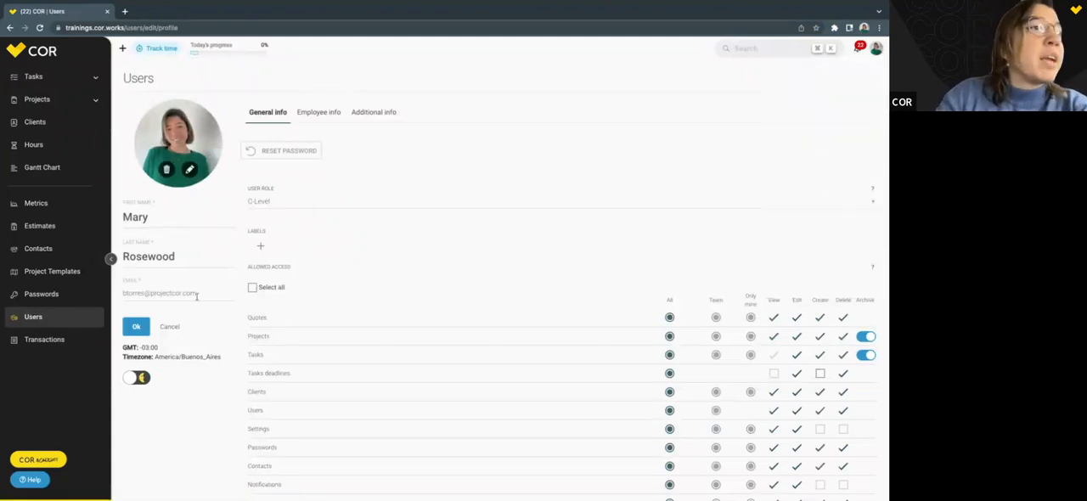
click(140, 382)
click(141, 382)
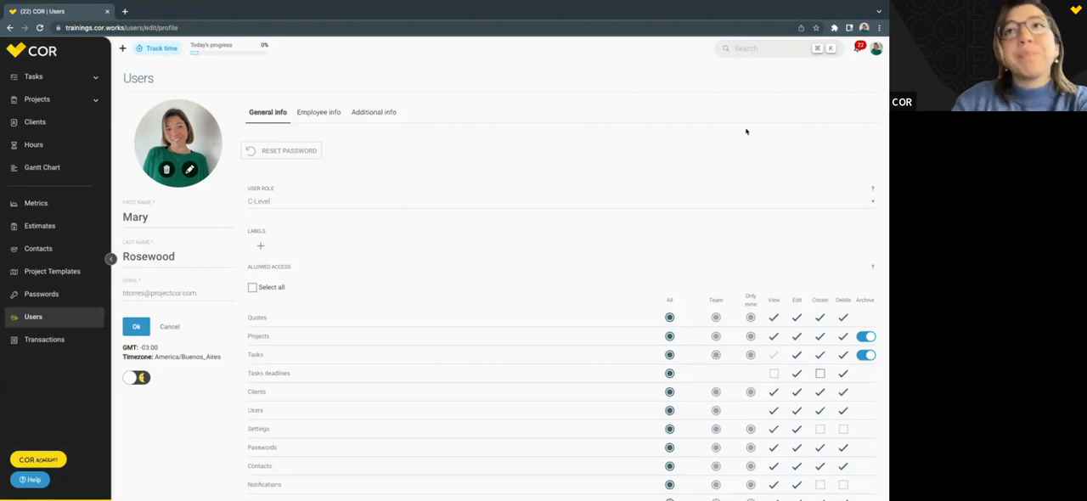
Open the notifications and look through the task and project updates.
click(859, 49)
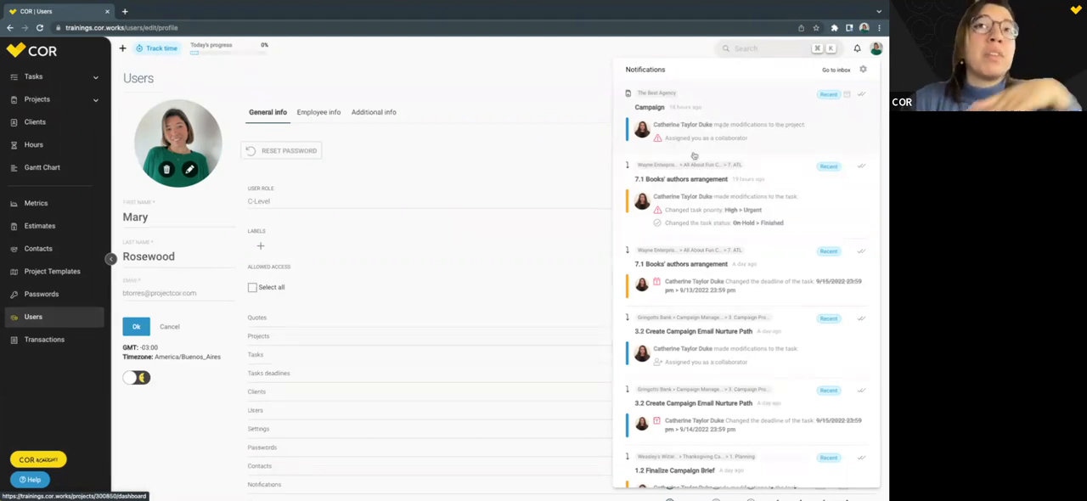
scroll(741, 268, down, 3)
scroll(741, 268, down, 10)
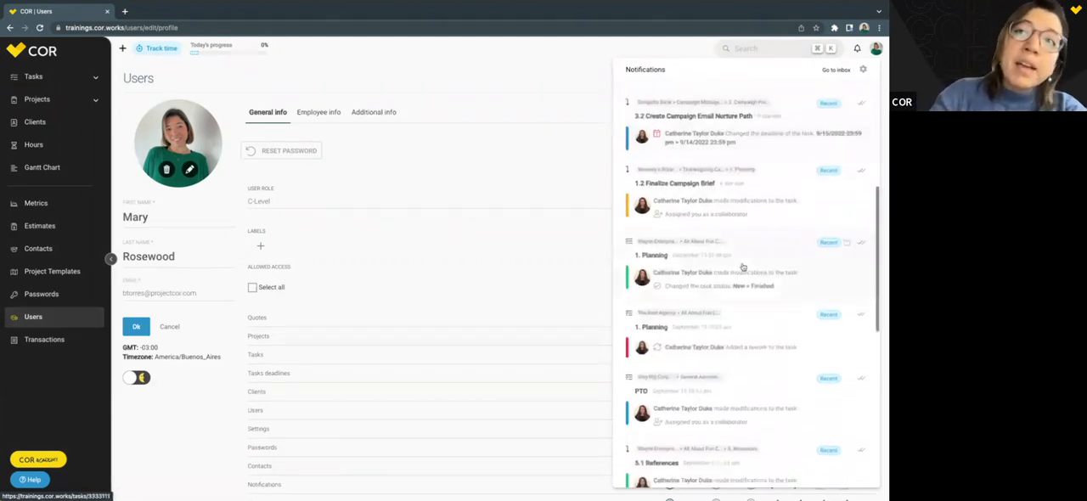
scroll(745, 258, down, 5)
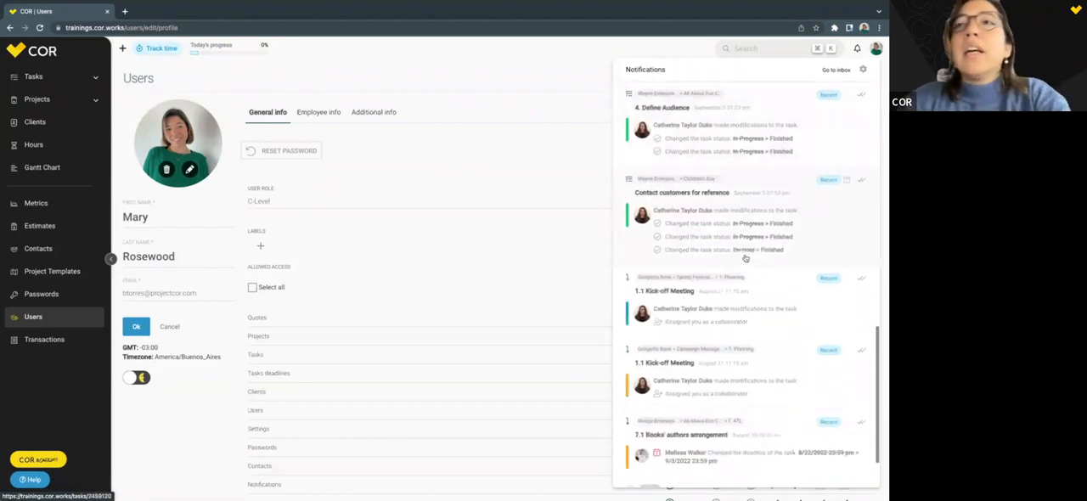
scroll(745, 258, down, 4)
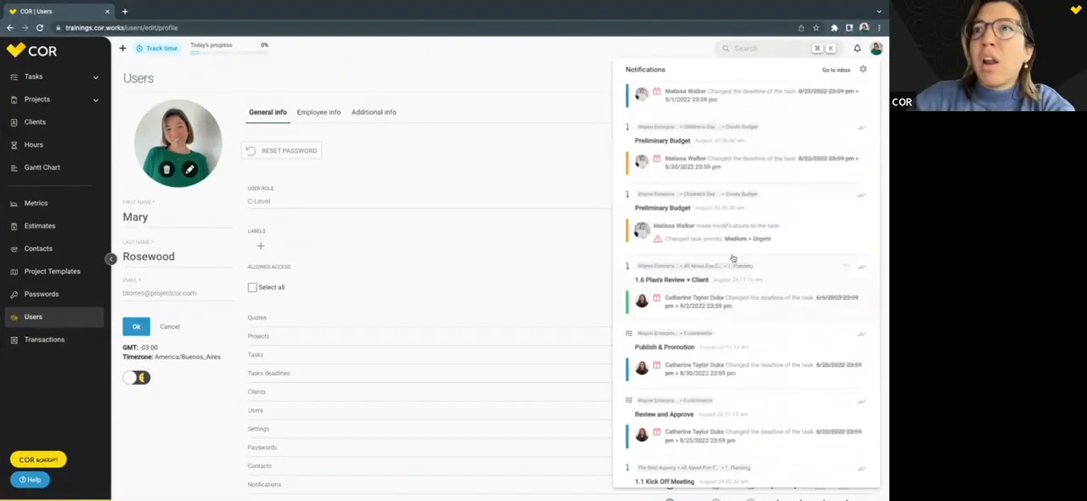
scroll(630, 172, down, 4)
scroll(733, 258, down, 8)
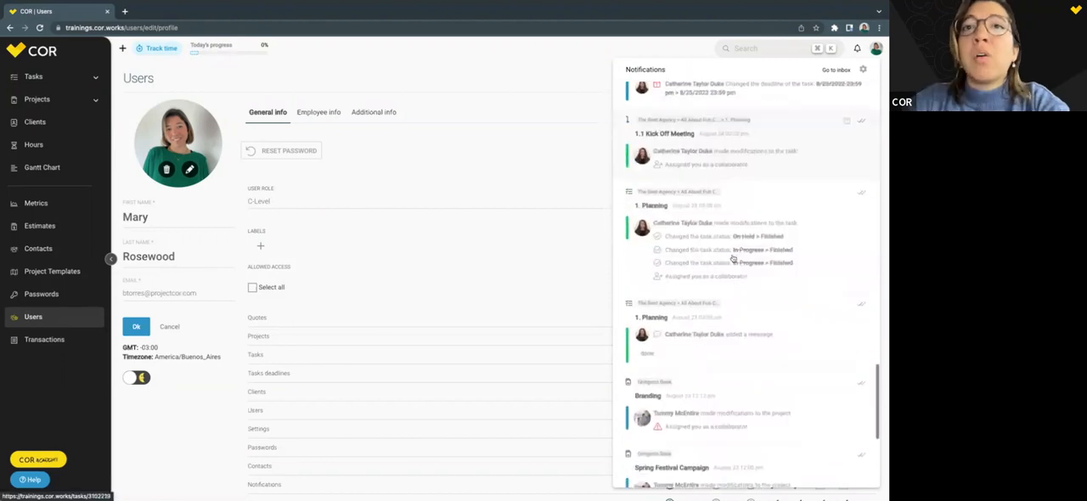
scroll(732, 257, down, 8)
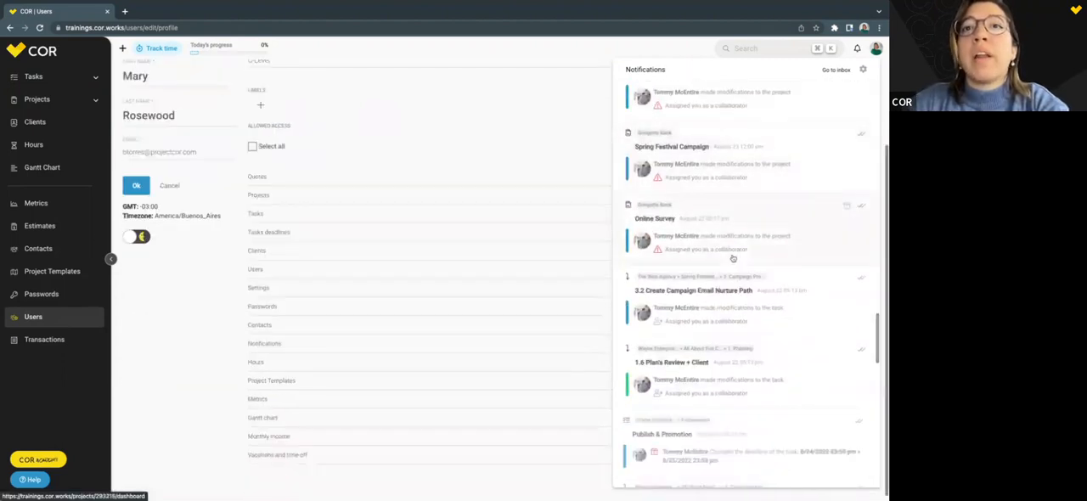
scroll(733, 257, down, 3)
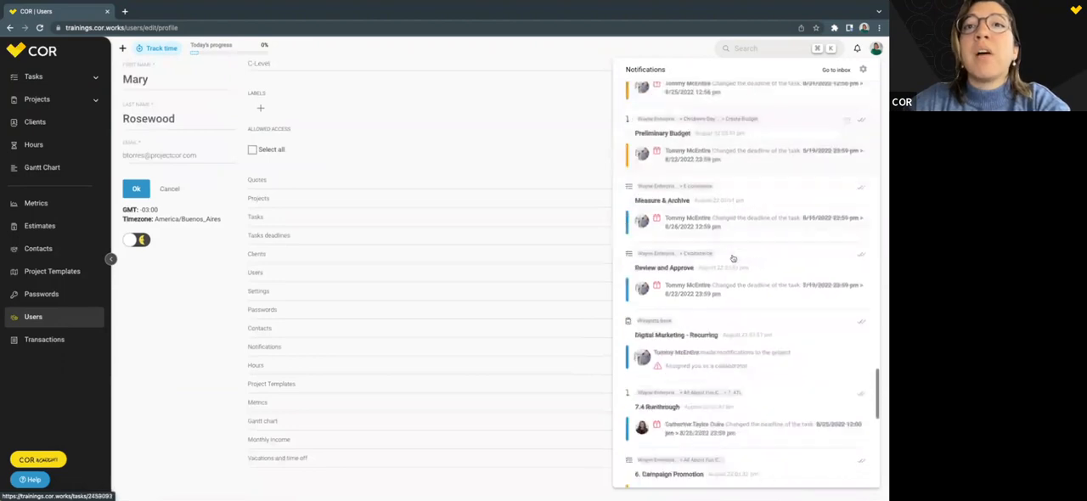
scroll(733, 257, up, 2)
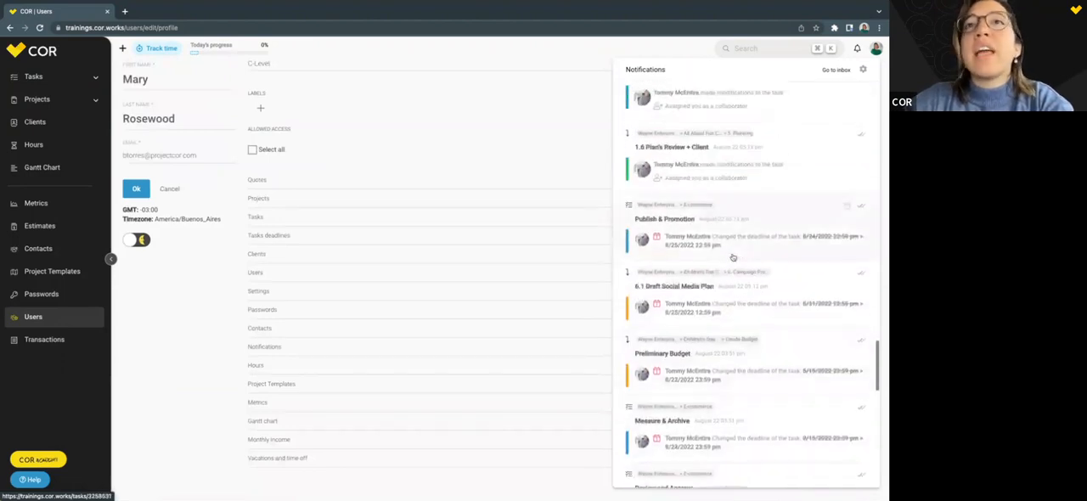
Open the "1.6 Plan's Review + Client" task from its notification, close it, and locate that notification in the list again.
click(765, 183)
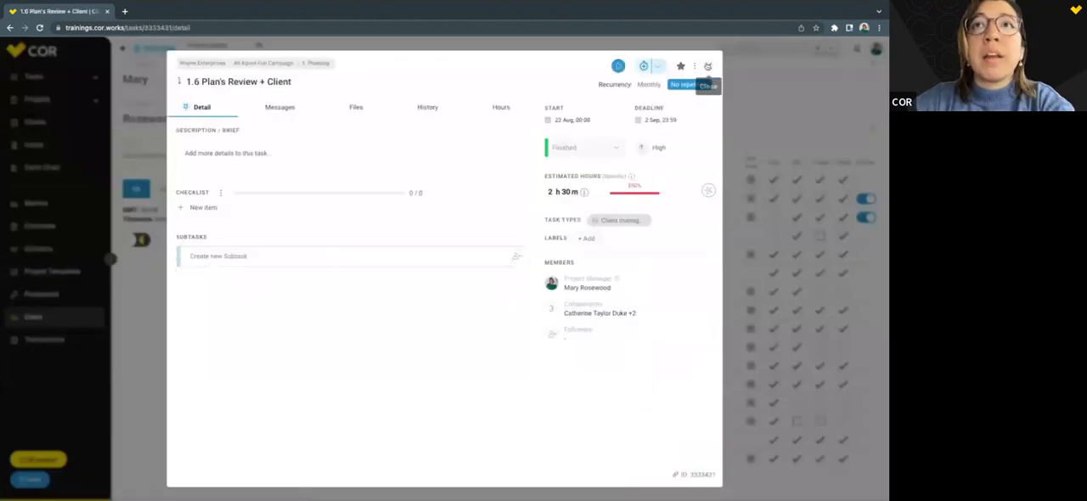
click(708, 67)
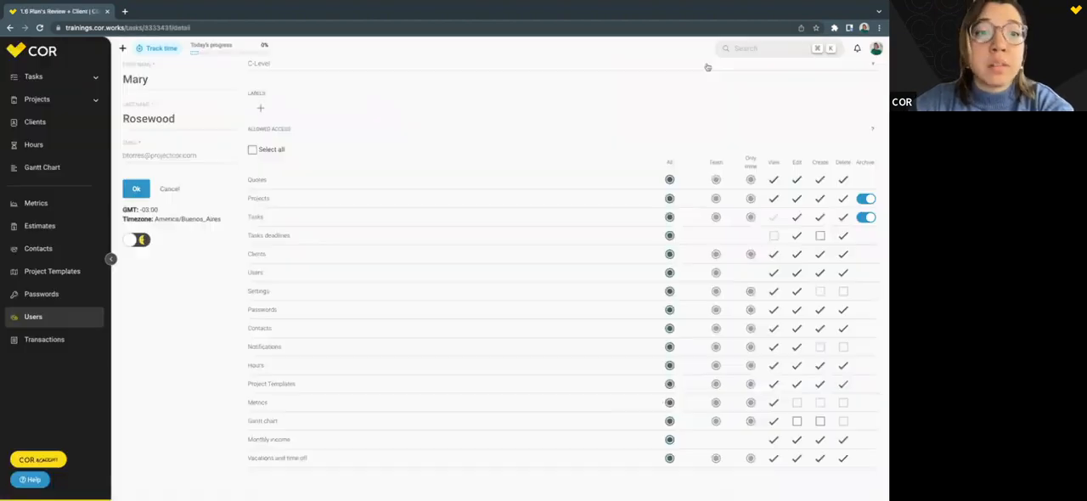
click(857, 50)
scroll(754, 253, down, 10)
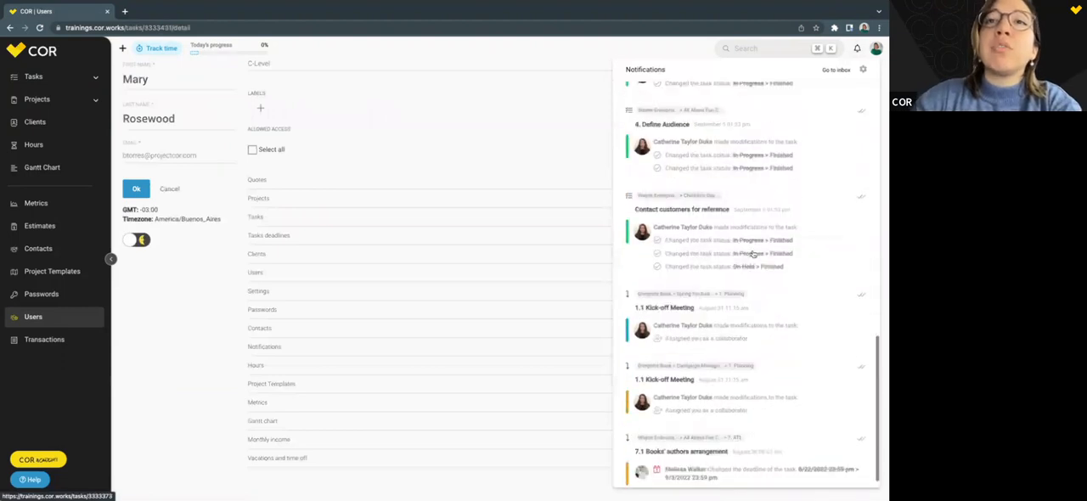
scroll(753, 253, down, 10)
scroll(754, 253, down, 10)
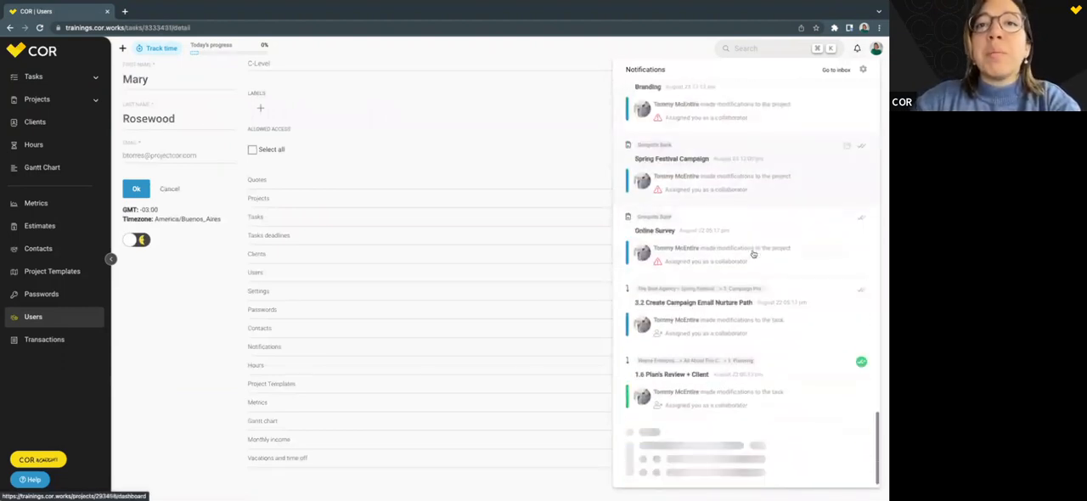
scroll(752, 253, down, 2)
scroll(764, 340, down, 3)
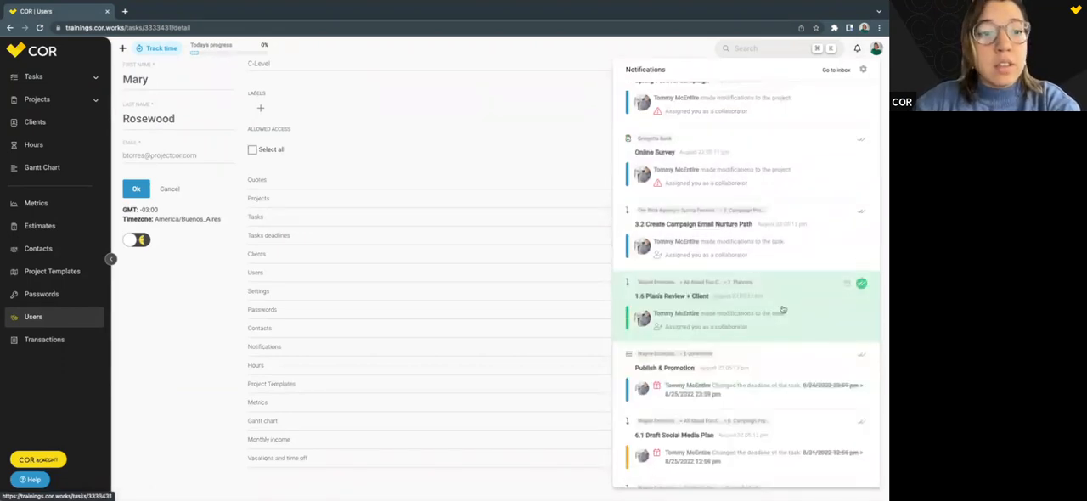
Toggle the read mark of the "1.6 Plan's Review + Client" notification and archive it.
click(862, 284)
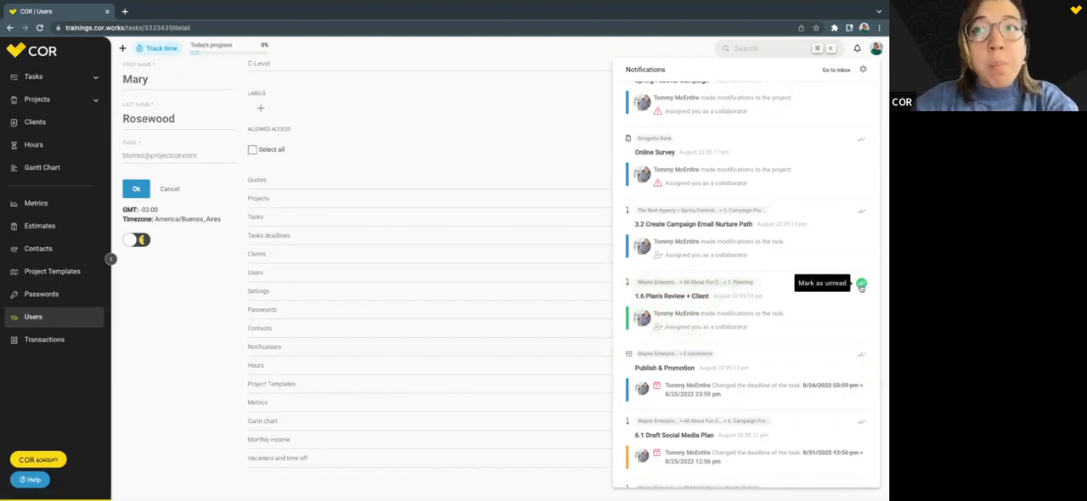
click(862, 285)
click(861, 284)
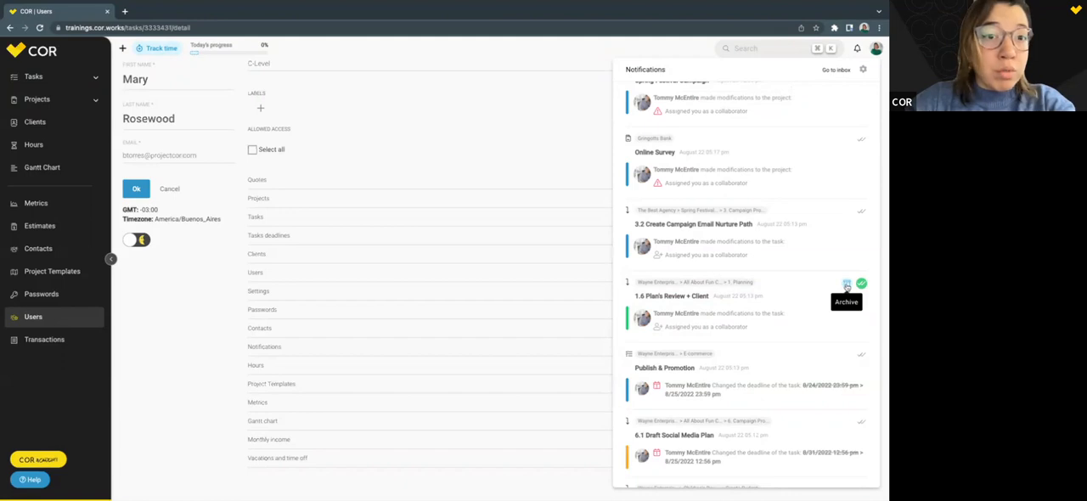
click(847, 286)
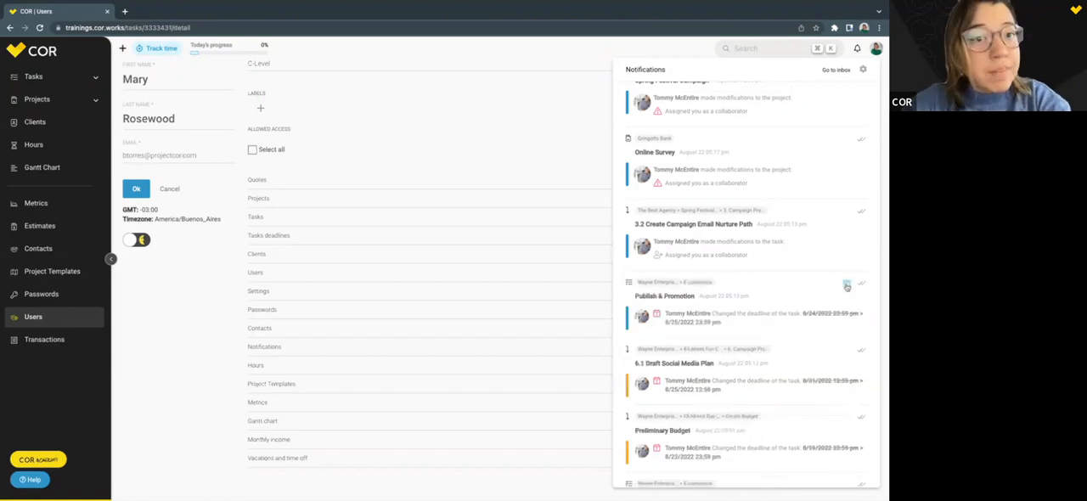
Look through the remaining notifications, open the notification settings, and review the project, task, alert and popup options.
scroll(799, 248, down, 15)
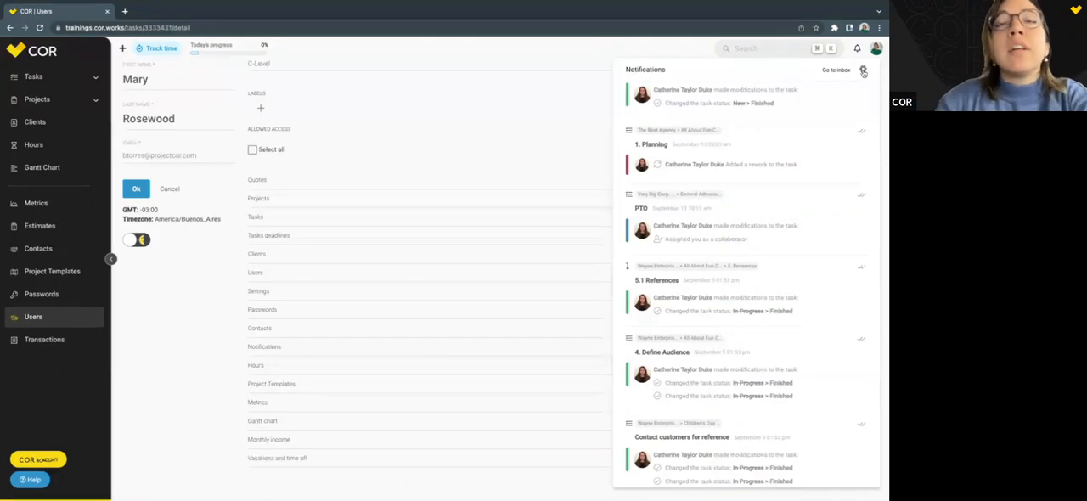
click(862, 72)
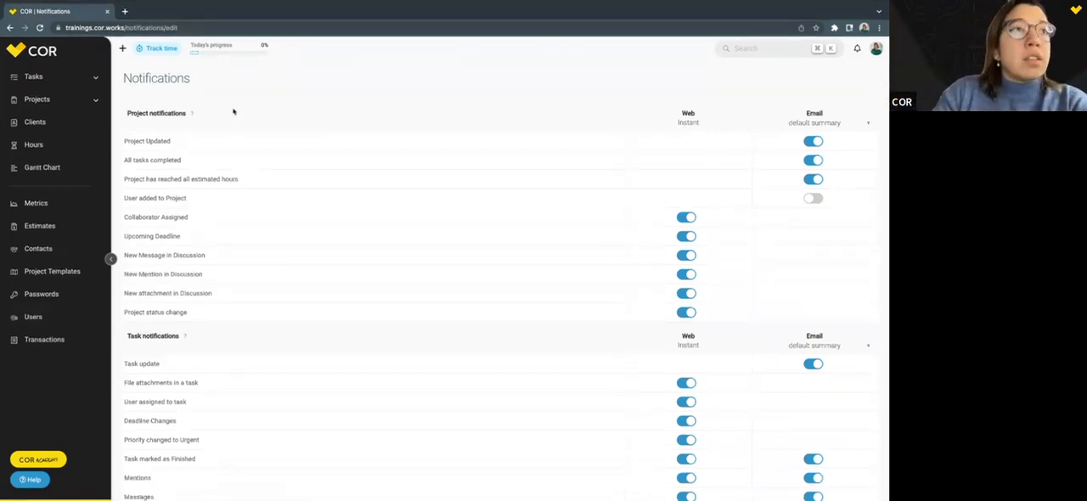
scroll(162, 117, down, 5)
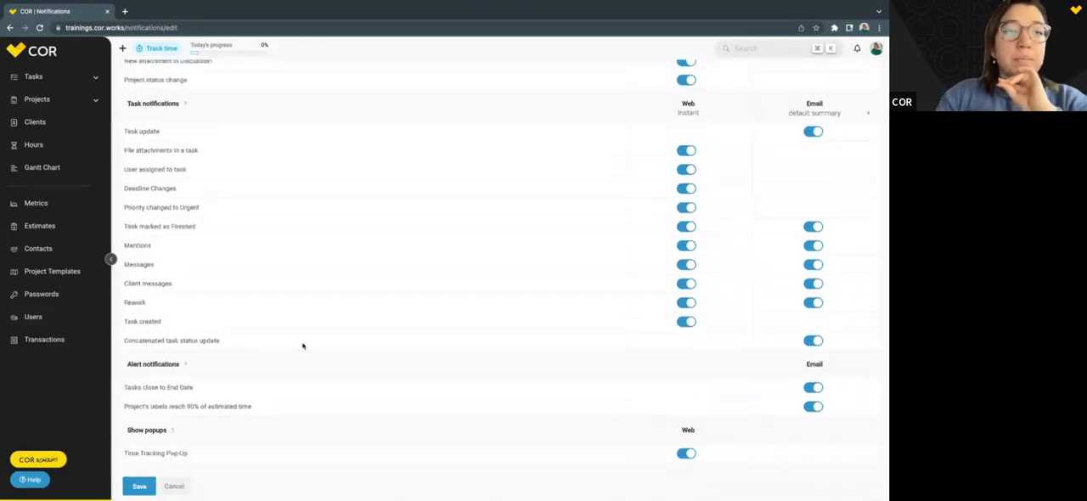
scroll(303, 346, up, 5)
Turn the Collaborator Assigned and Upcoming Deadline web notifications off and back on, and briefly open and close the notifications list.
click(684, 218)
click(687, 237)
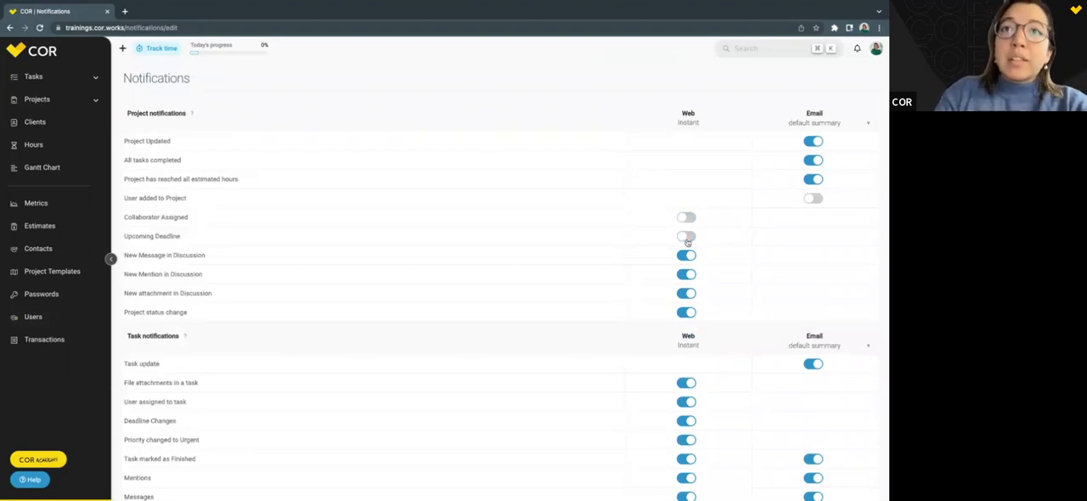
click(687, 238)
click(687, 217)
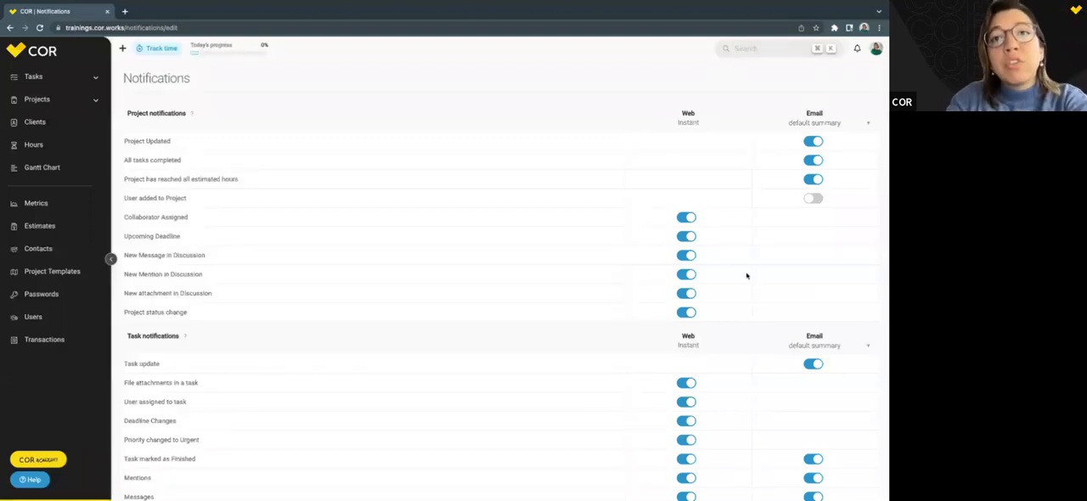
click(856, 49)
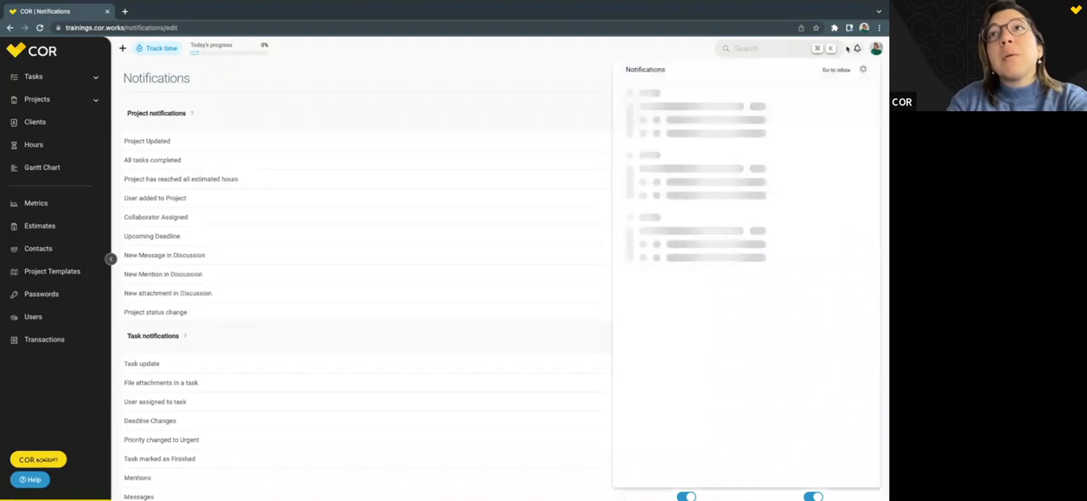
click(856, 49)
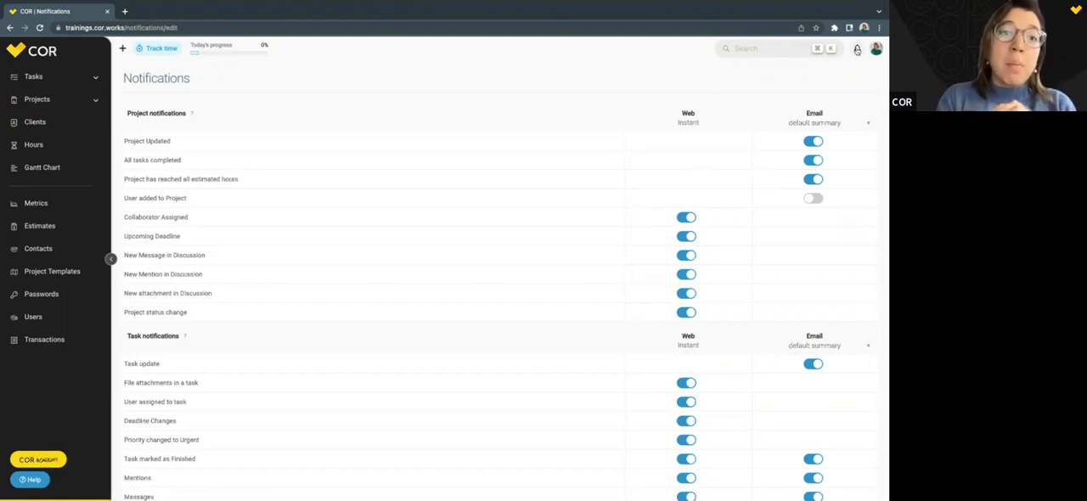
Turn the Project Updated, All tasks completed and Project has reached all estimated hours emails off, review the remaining settings, and turn them back on.
click(813, 141)
click(812, 160)
click(812, 184)
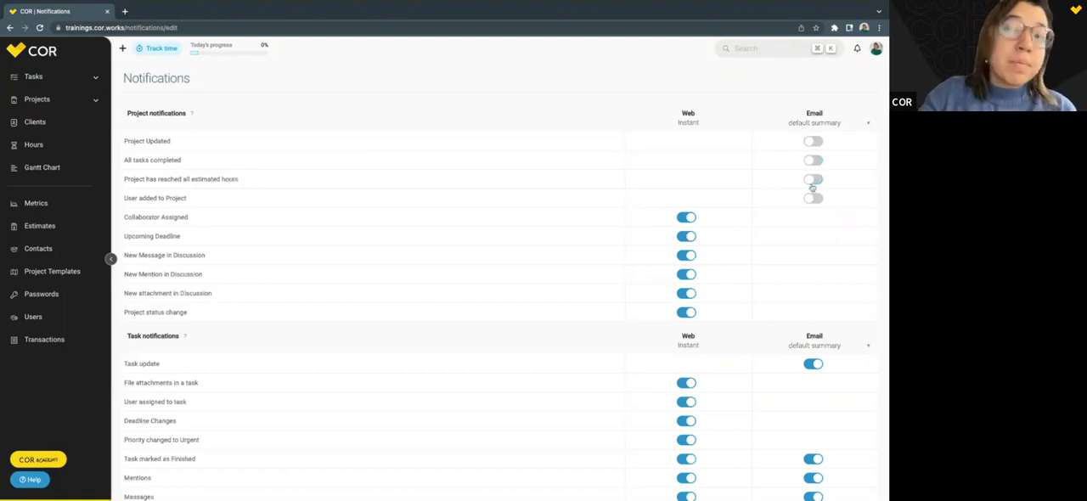
scroll(311, 275, down, 3)
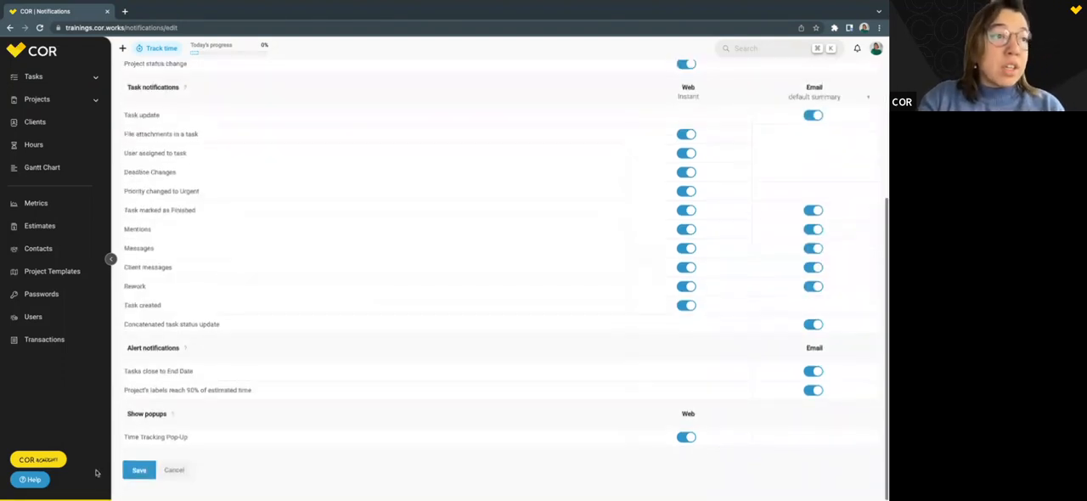
scroll(556, 383, up, 3)
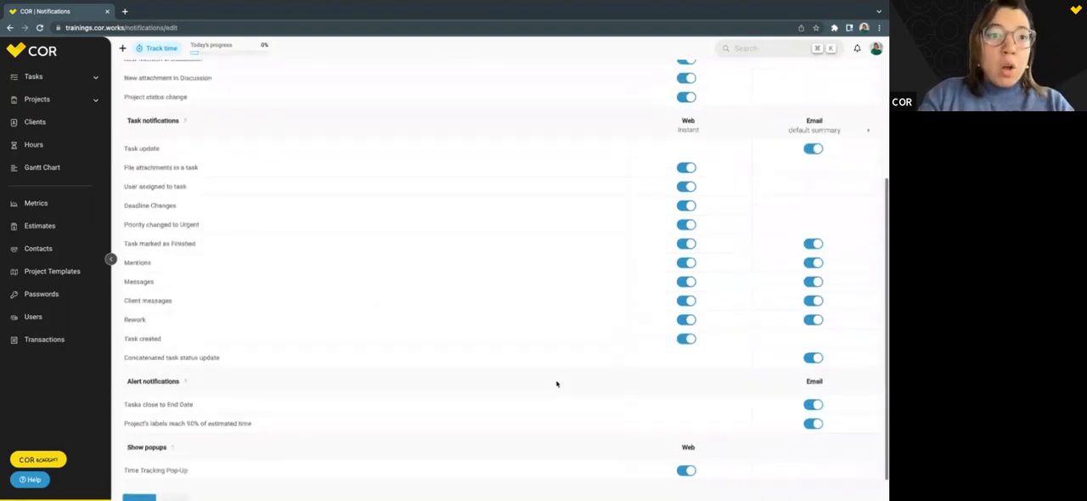
click(814, 141)
click(814, 160)
click(814, 179)
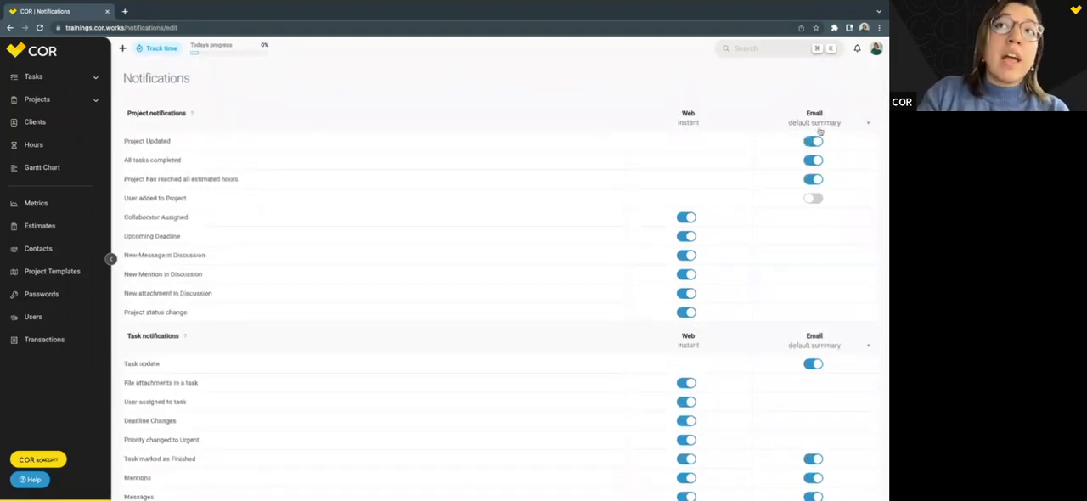
Set the email frequency of the project notifications to Daily after reviewing the other summary intervals.
click(816, 124)
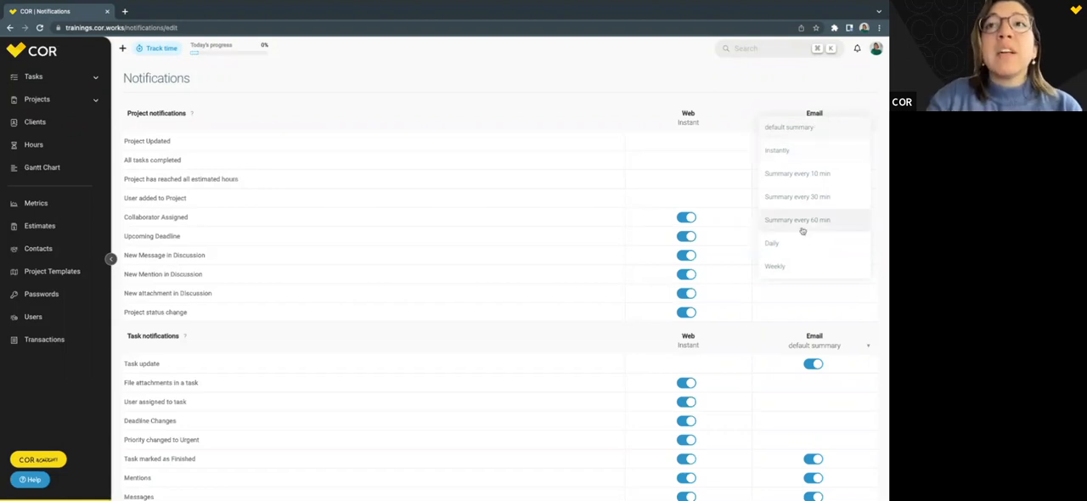
click(791, 245)
click(827, 126)
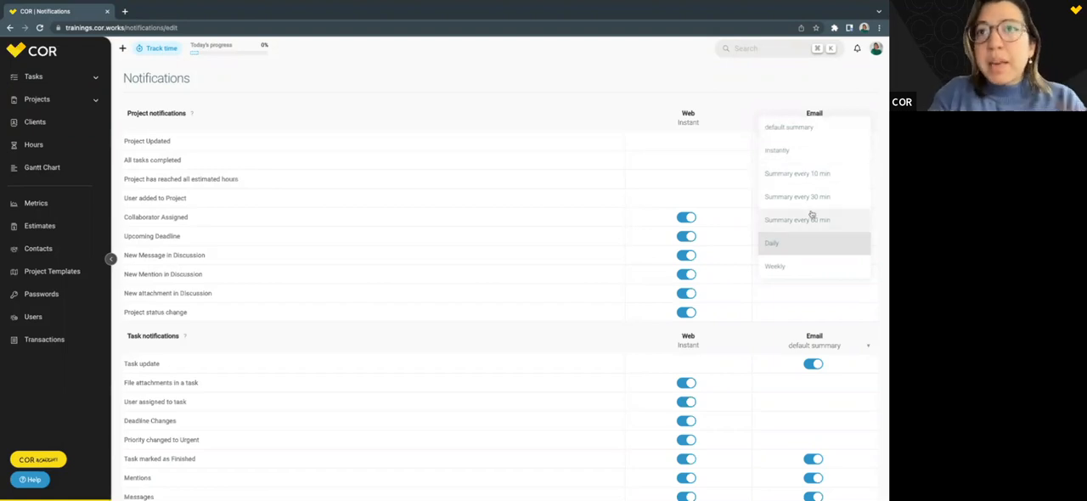
click(787, 244)
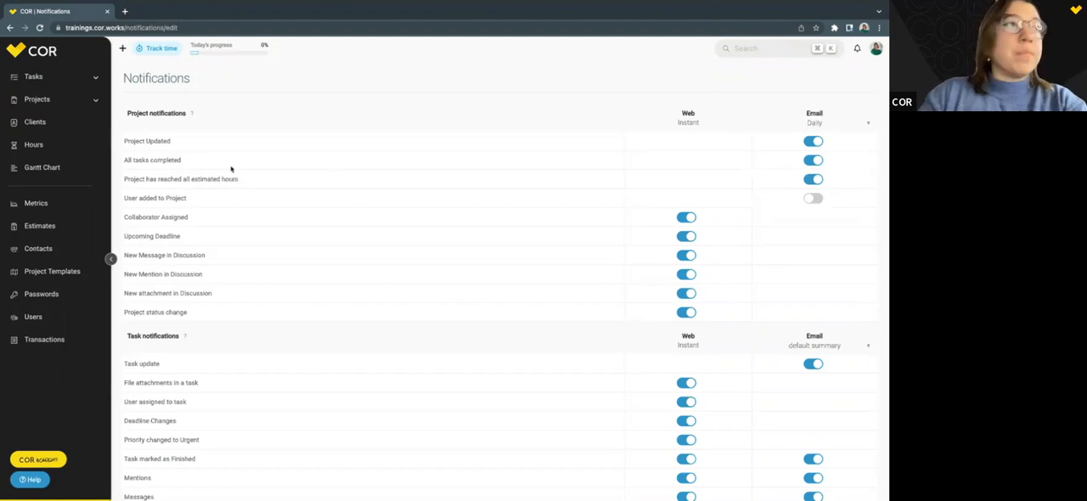
Open the projects list and filter the active projects by the client Wayne Enterprises.
click(29, 106)
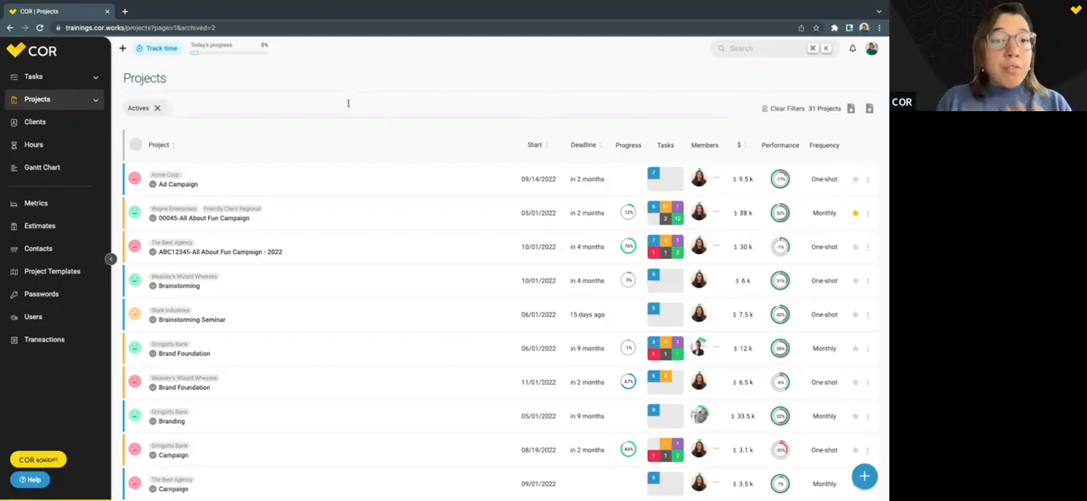
click(307, 109)
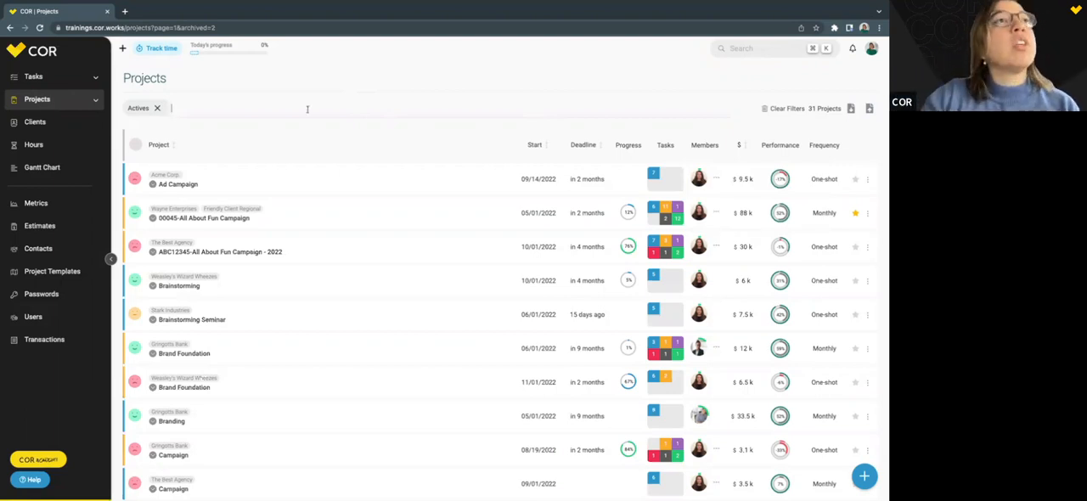
click(253, 110)
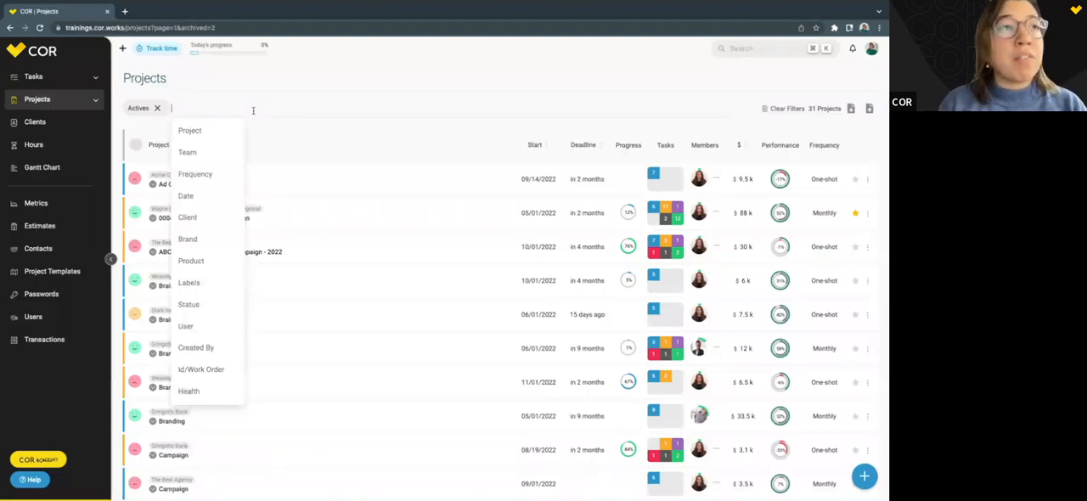
click(191, 217)
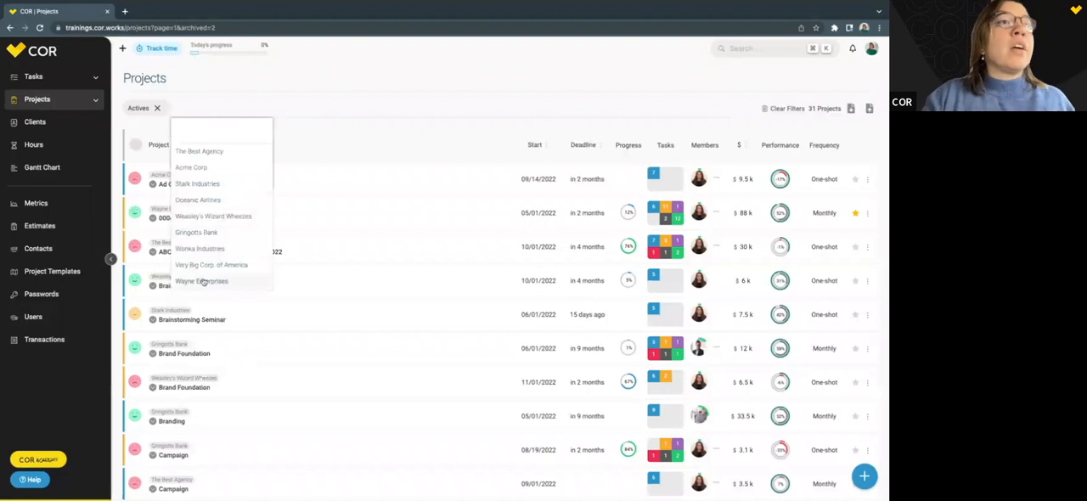
click(214, 282)
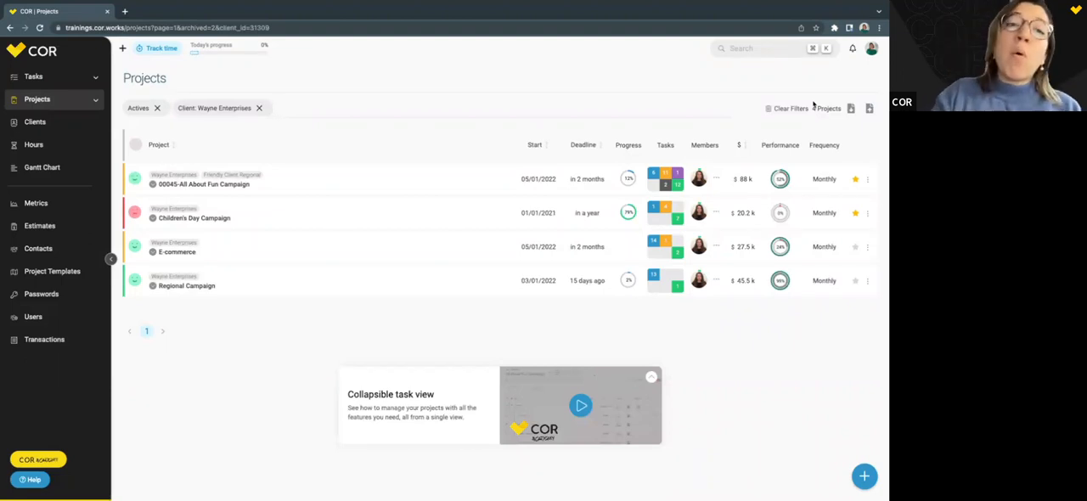
Replace the Wayne Enterprises client filter with a Created By filter for the logged-in user.
click(343, 106)
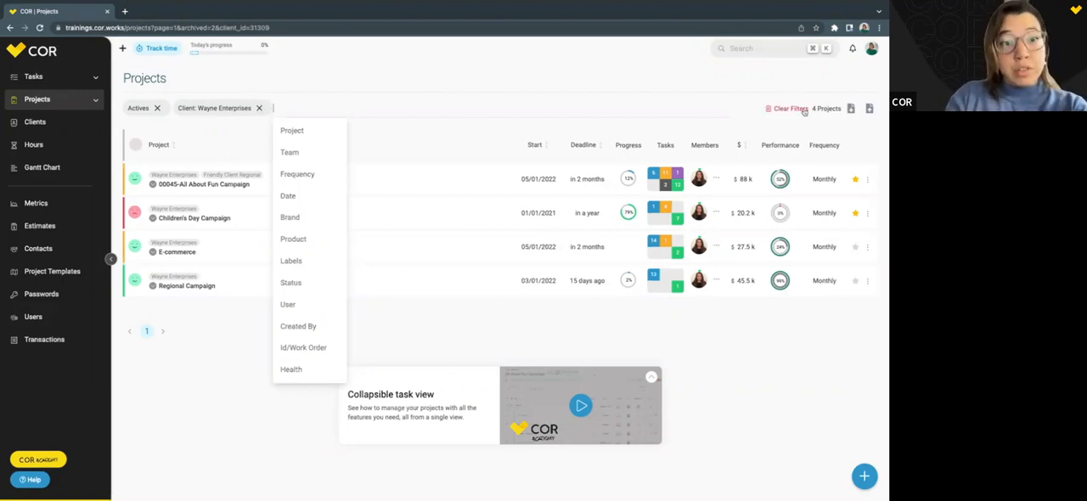
click(259, 108)
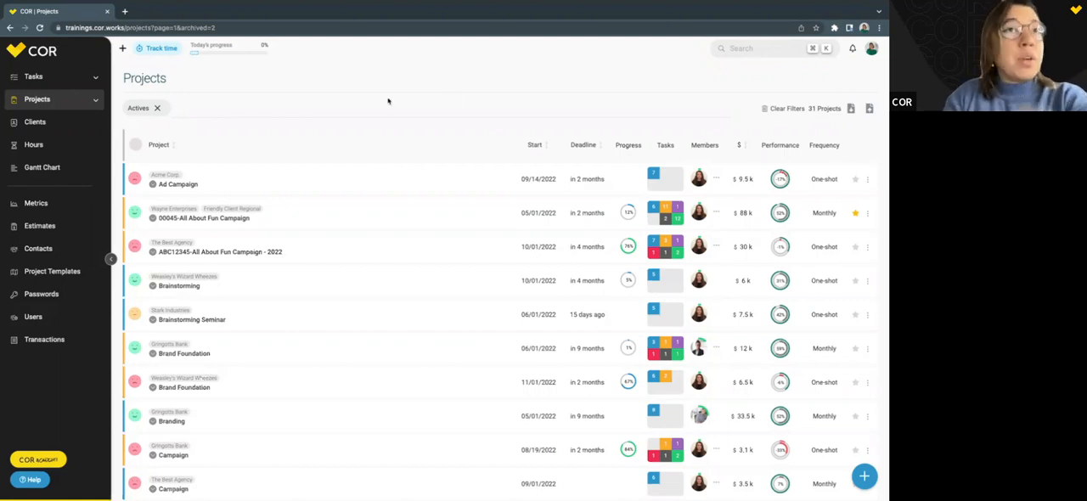
click(234, 119)
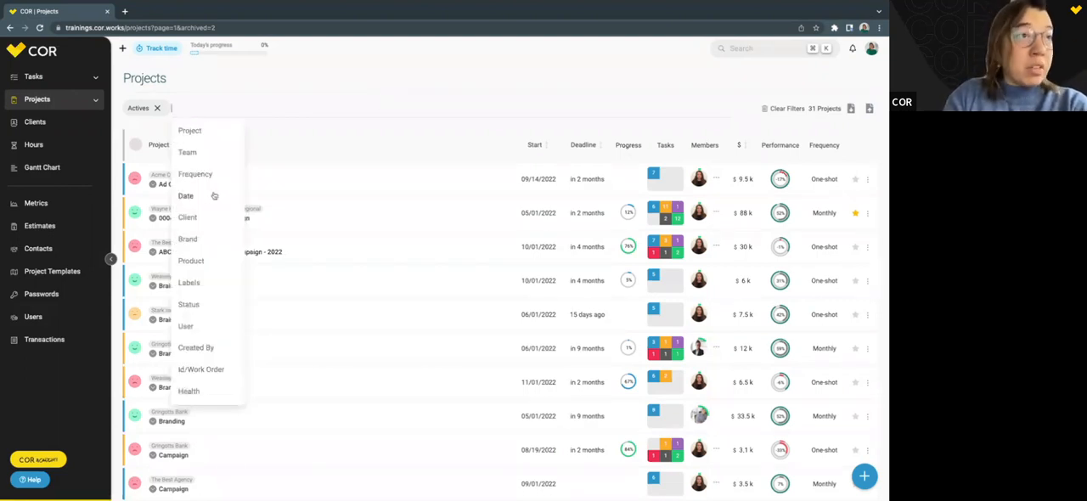
click(195, 348)
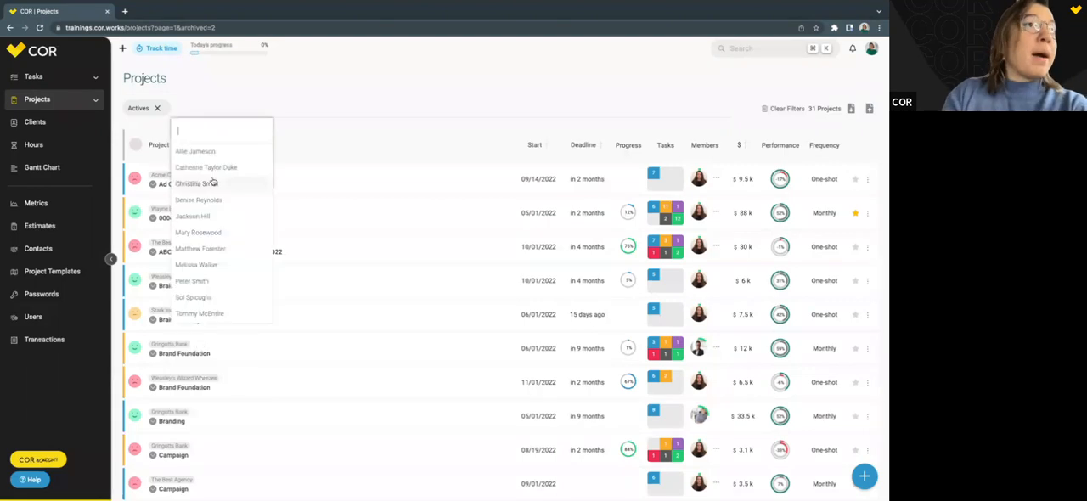
click(209, 212)
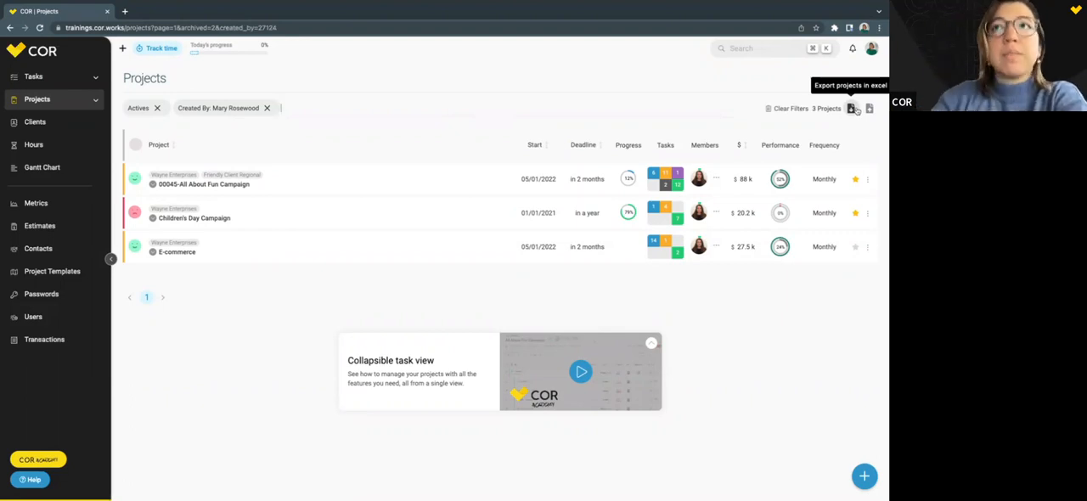
Remove the Created By filter and examine the status colours, health faces and performance of Ad Campaign, 00045-All About Fun Campaign and Brainstorming Seminar.
click(266, 108)
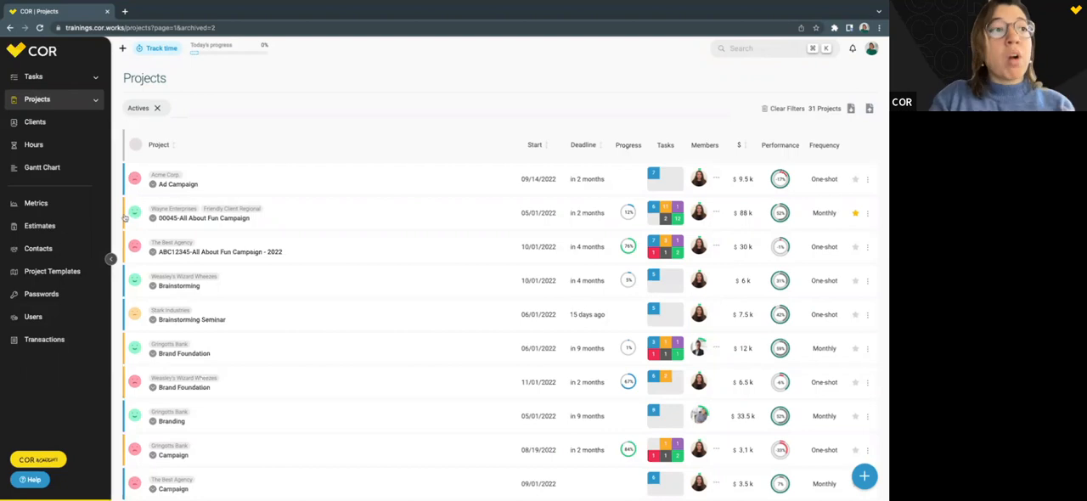
scroll(124, 219, down, 4)
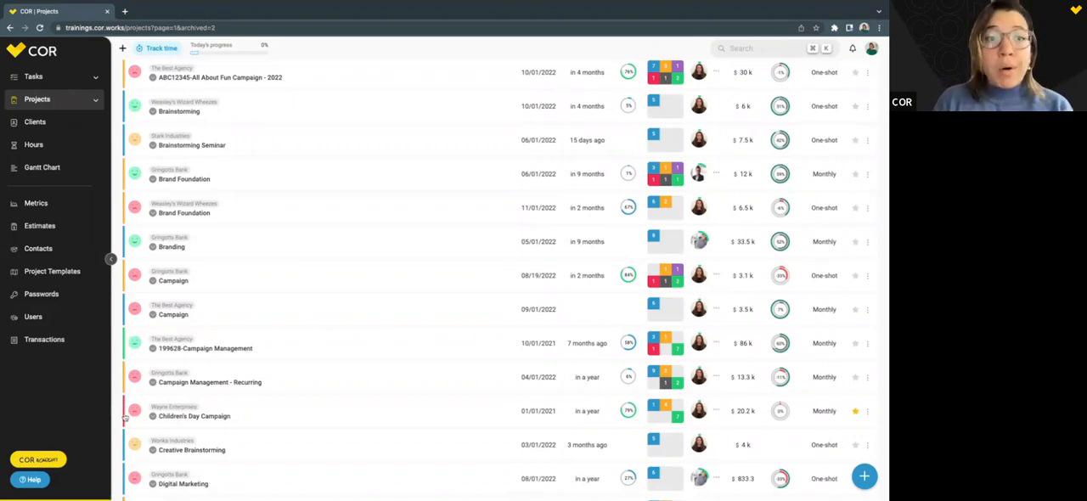
scroll(124, 416, up, 4)
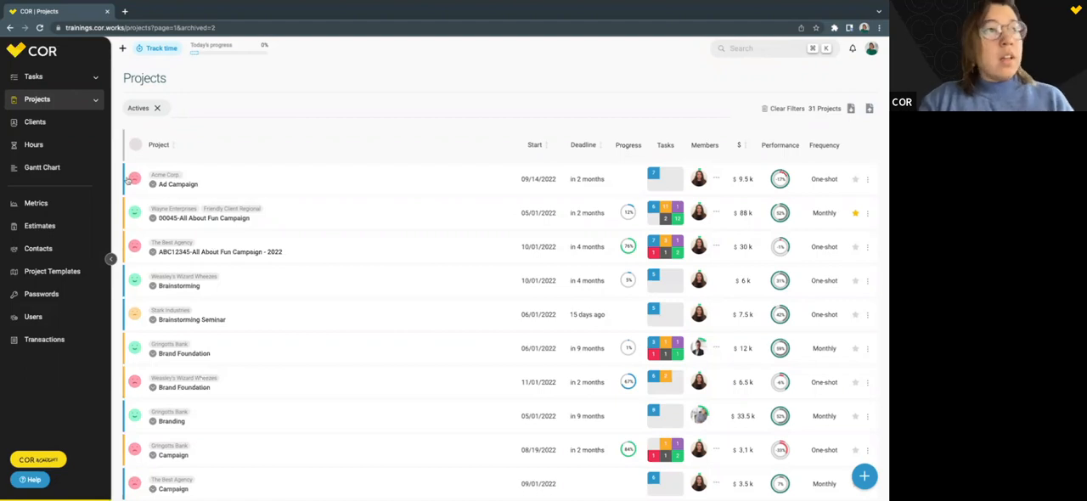
mouse_move(134, 183)
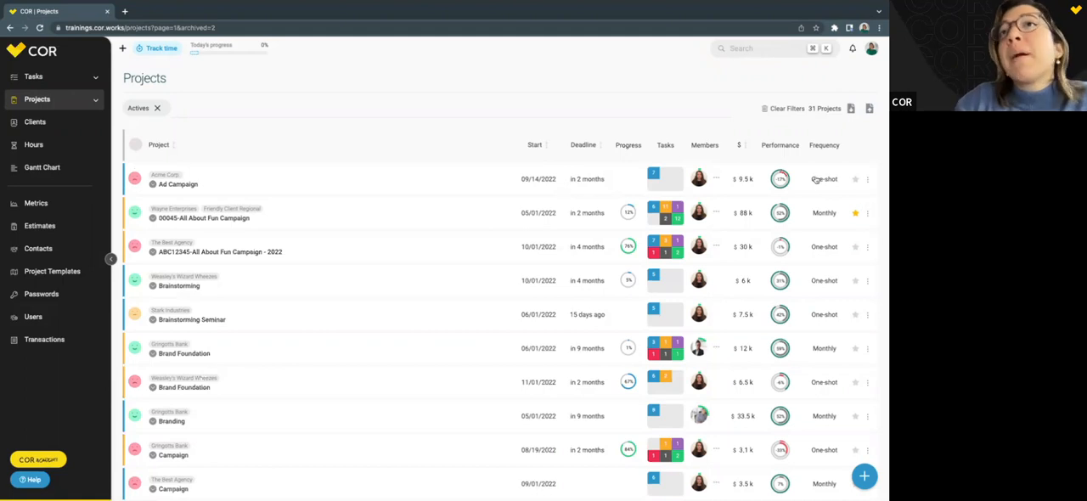
mouse_move(780, 179)
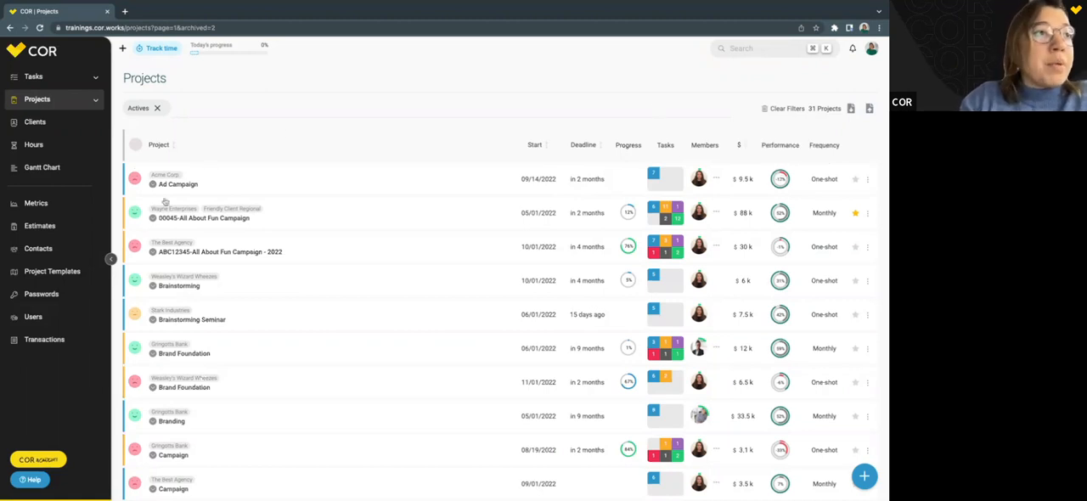
mouse_move(136, 211)
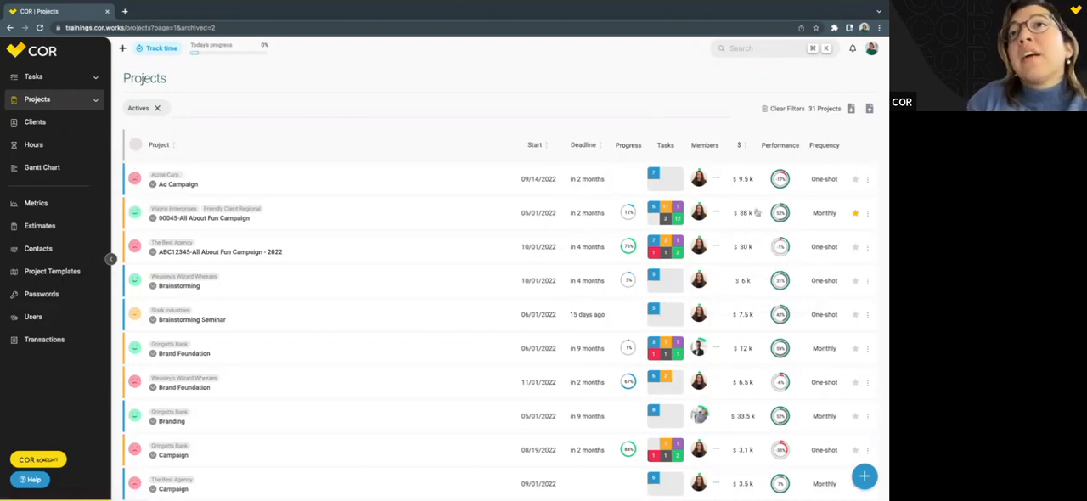
mouse_move(778, 213)
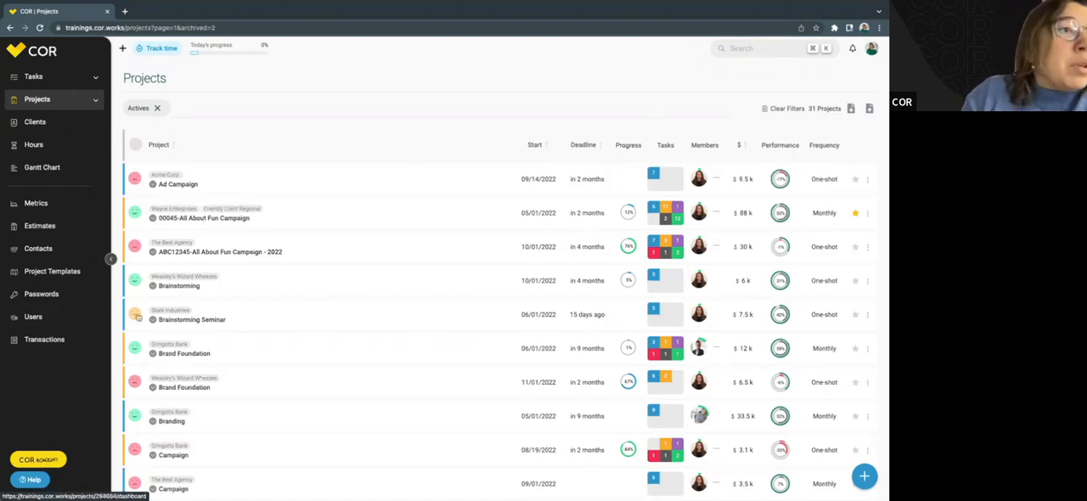
mouse_move(135, 315)
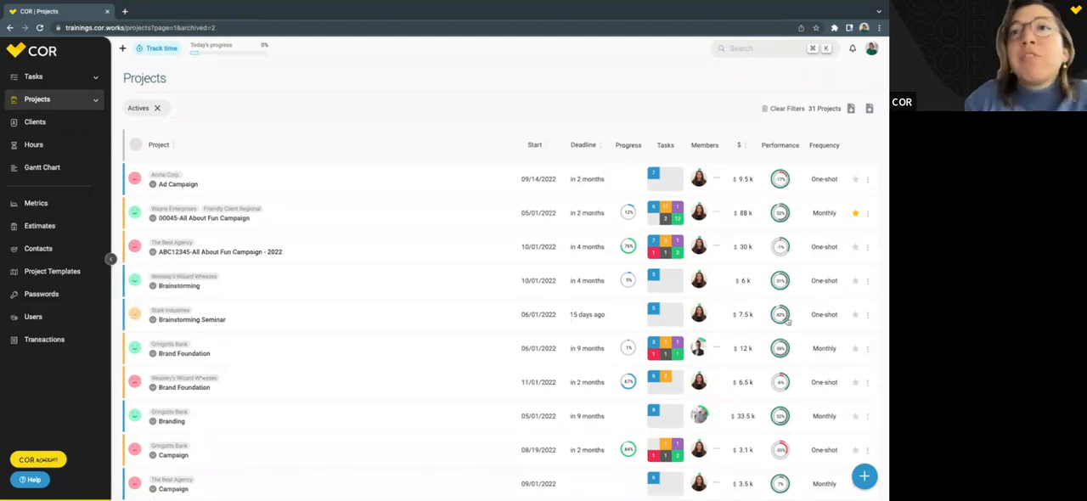
Examine the health faces, progress percentages and coloured task counts of the active projects, including 00045-All About Fun Campaign and ABC12345-All About Fun Campaign - 2022.
mouse_move(787, 321)
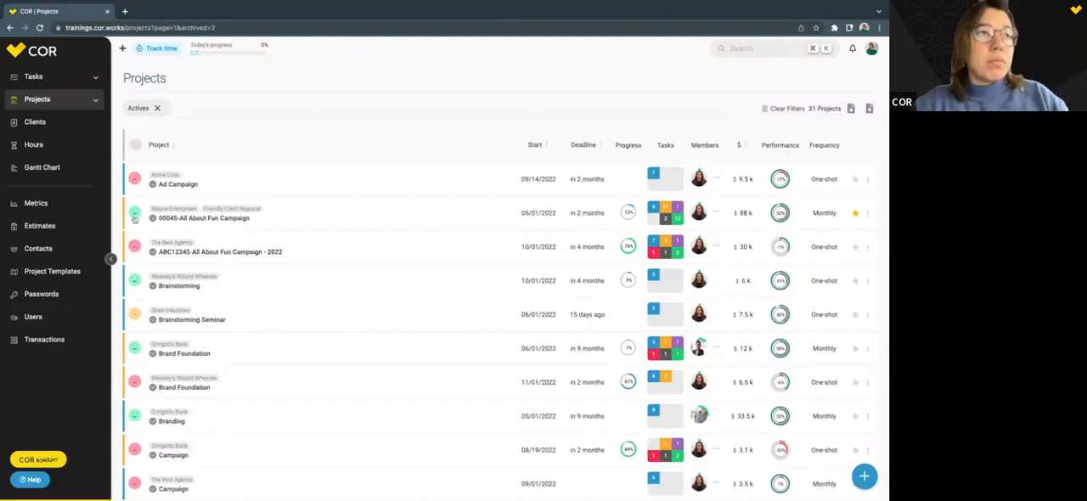
mouse_move(138, 248)
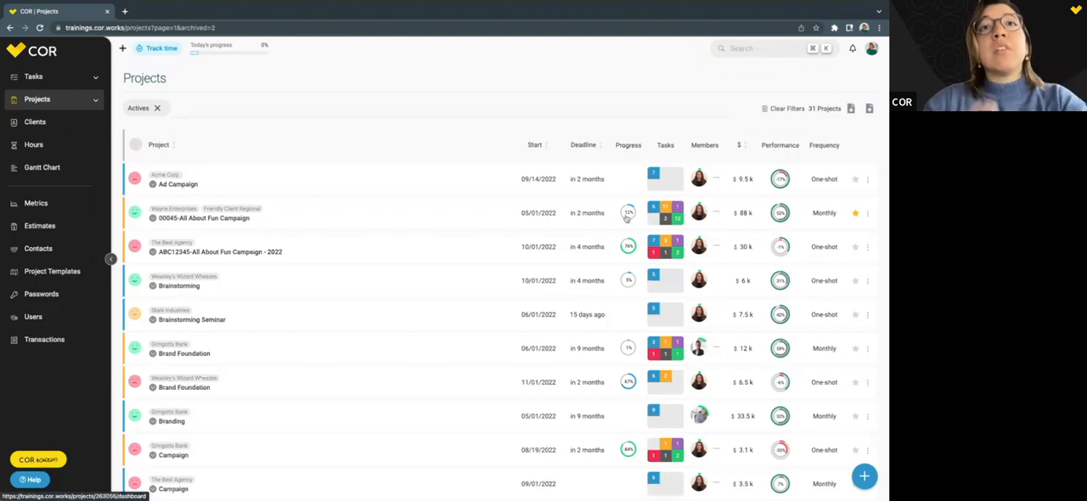
mouse_move(627, 217)
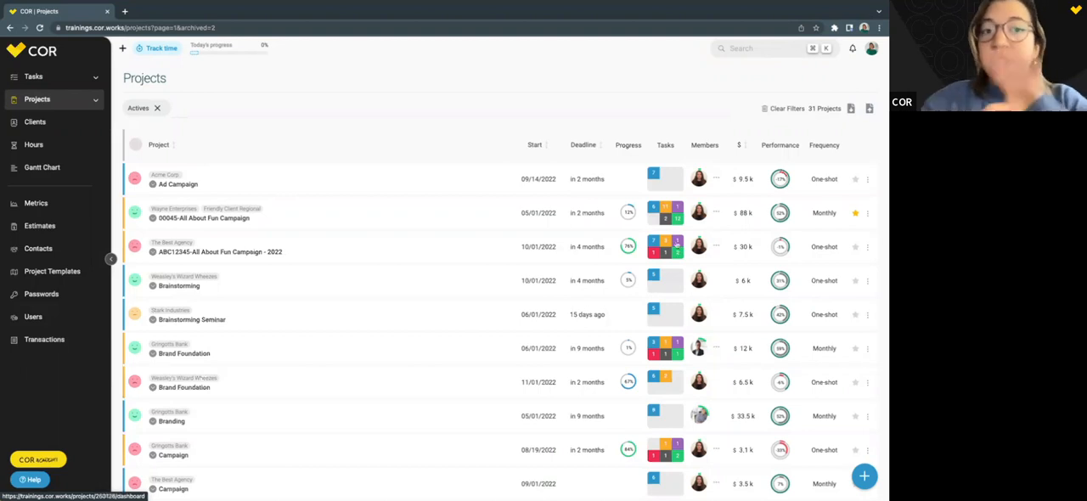
mouse_move(677, 244)
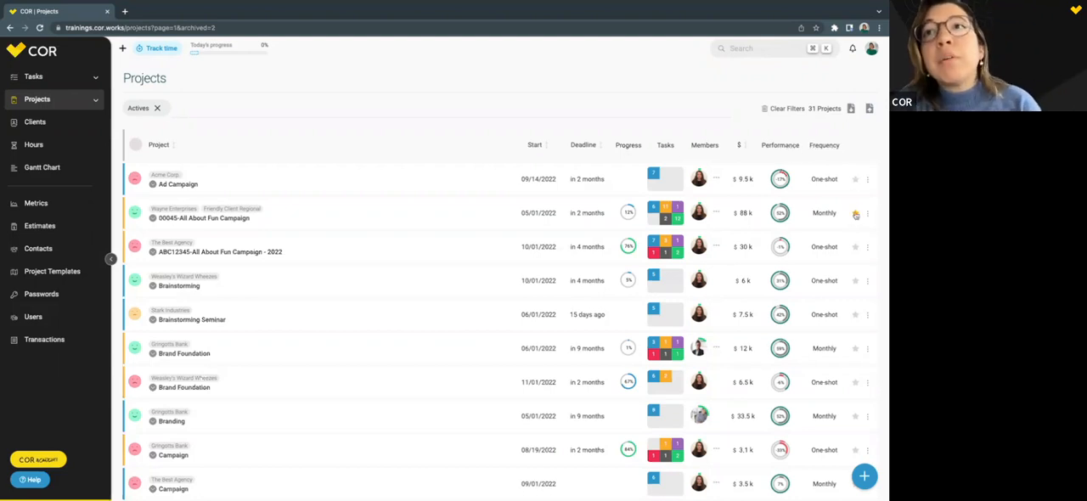
Mark Ad Campaign as a favourite, check the favourite projects list, and remove the mark again.
click(856, 180)
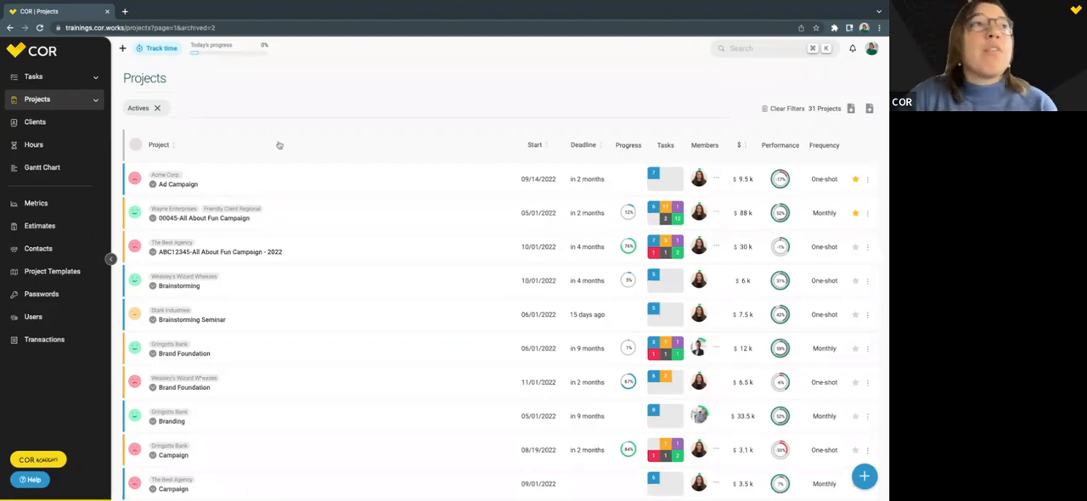
click(95, 100)
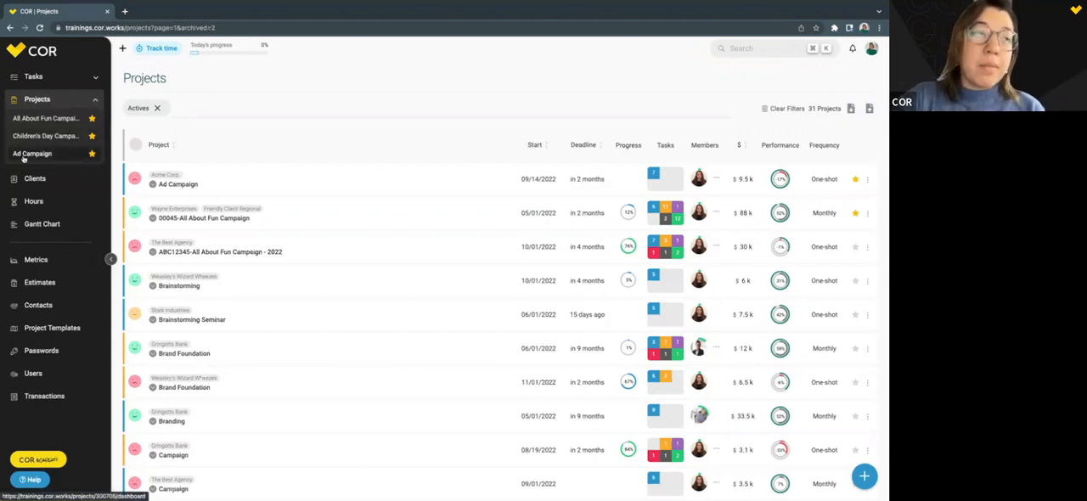
click(856, 180)
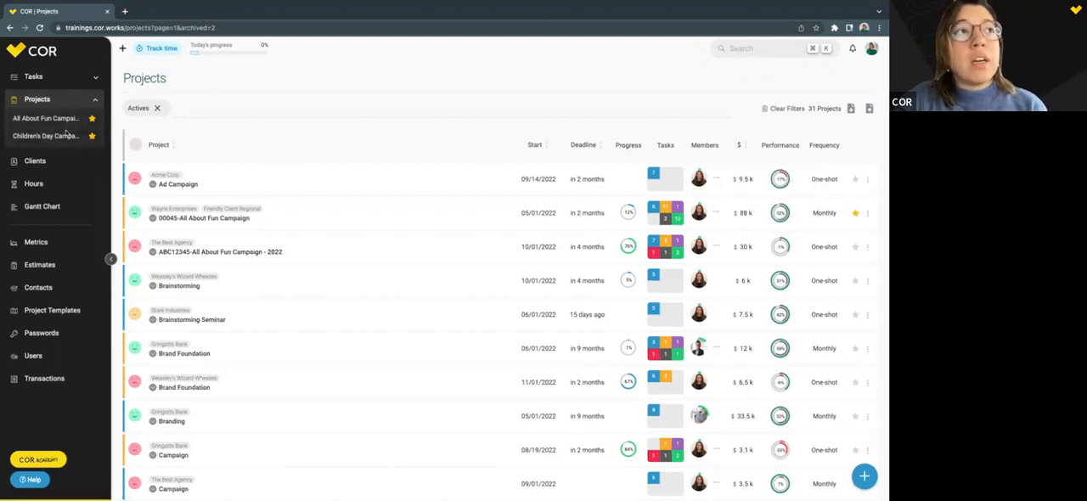
click(95, 103)
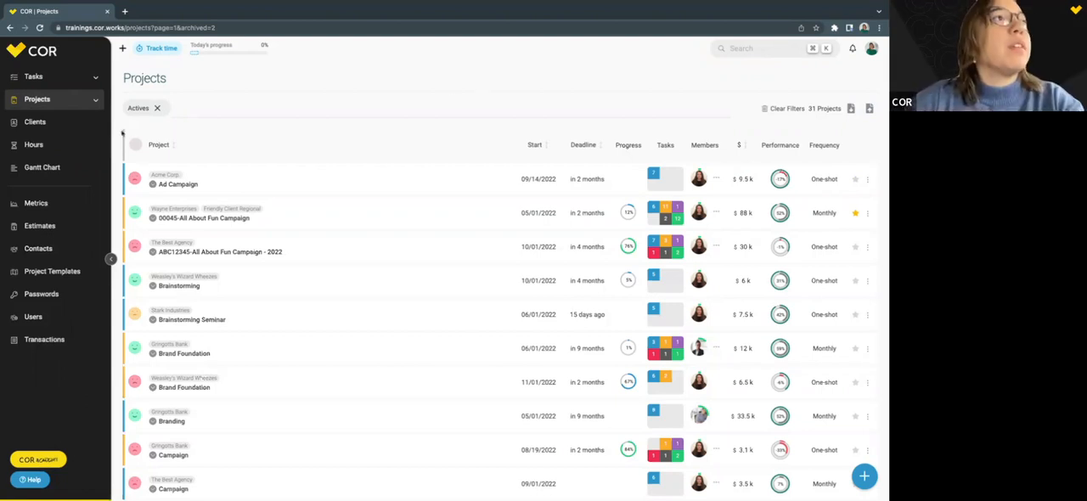
Open the tasks list, view the active assigned tasks filtered by the client Wayne Enterprises, and remove that client filter.
click(34, 81)
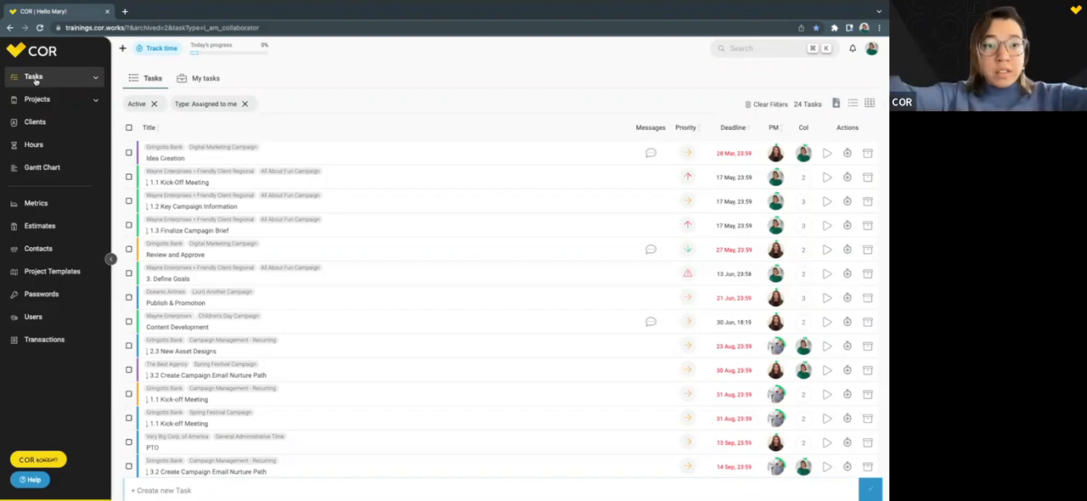
click(285, 105)
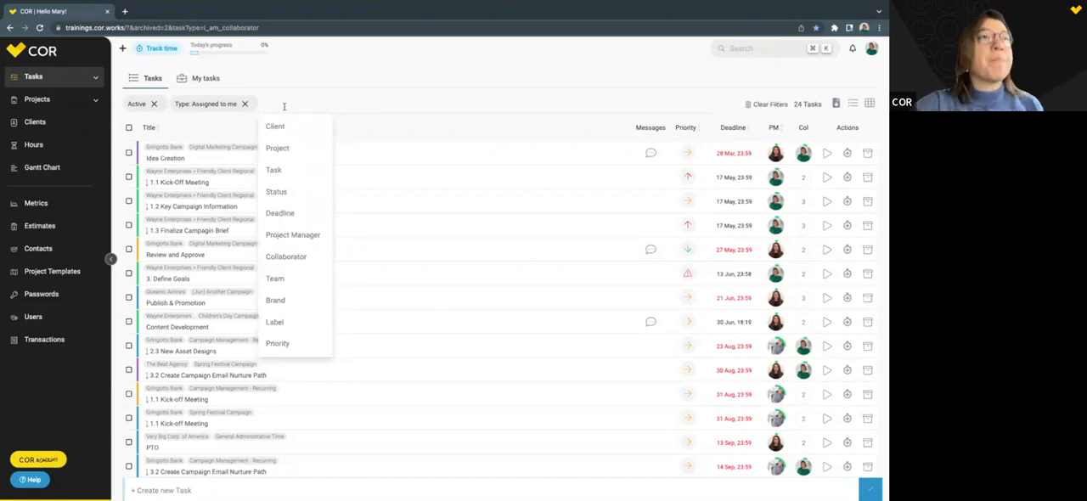
click(285, 125)
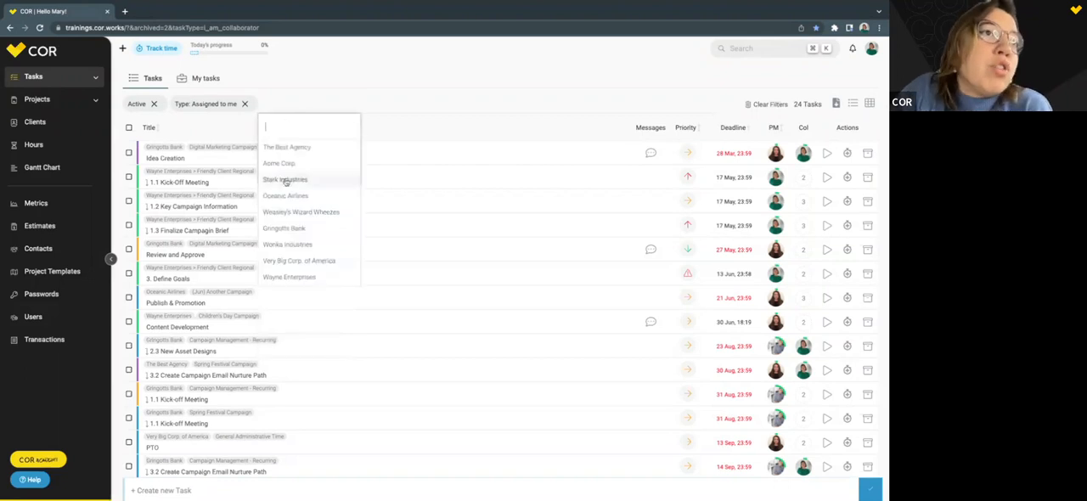
click(289, 277)
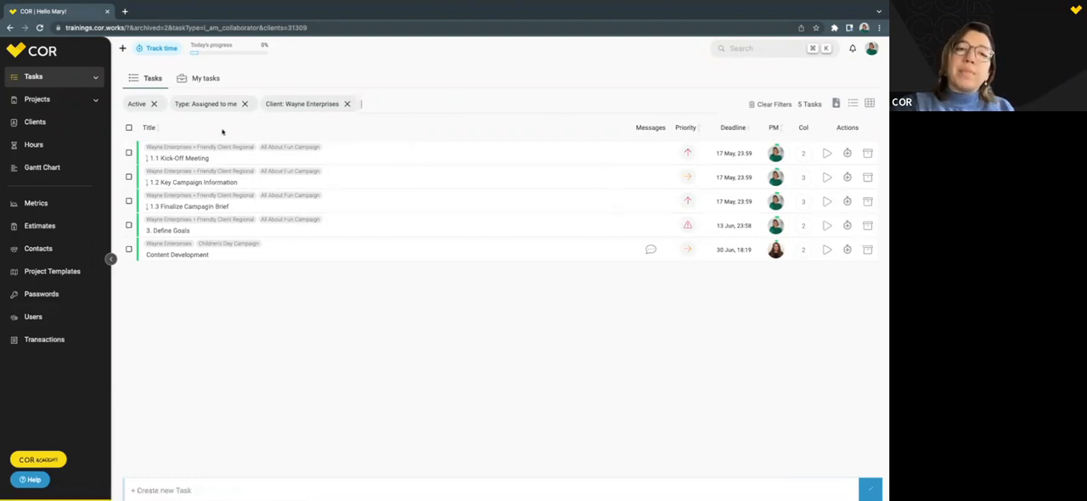
click(346, 104)
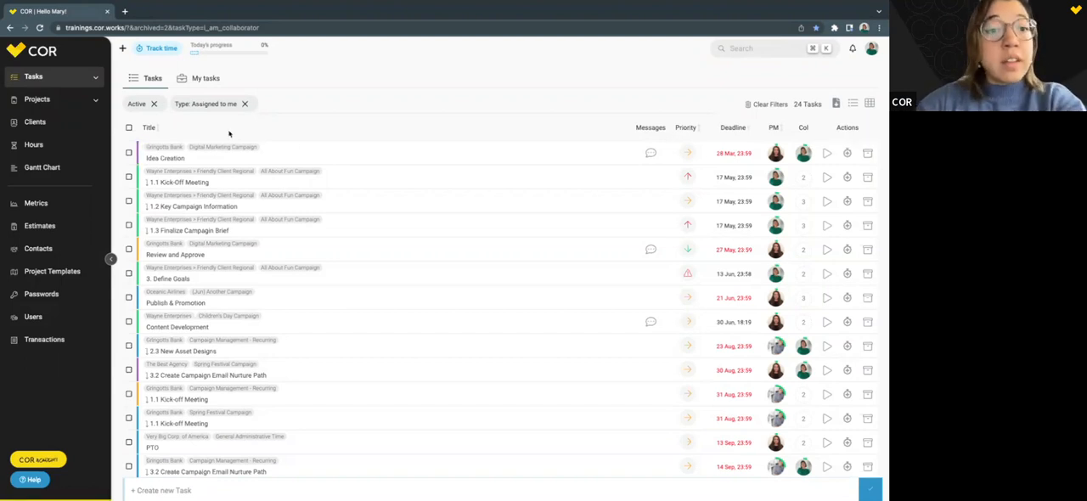
Open My tasks, collapse the Today and This Week sections, read the explanation of Today, and expand Today again.
click(204, 80)
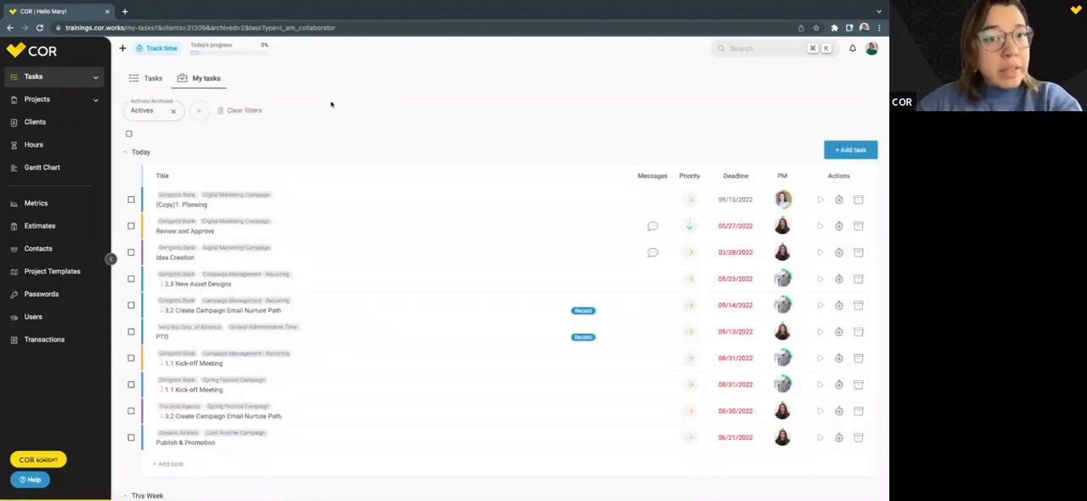
click(125, 152)
click(129, 183)
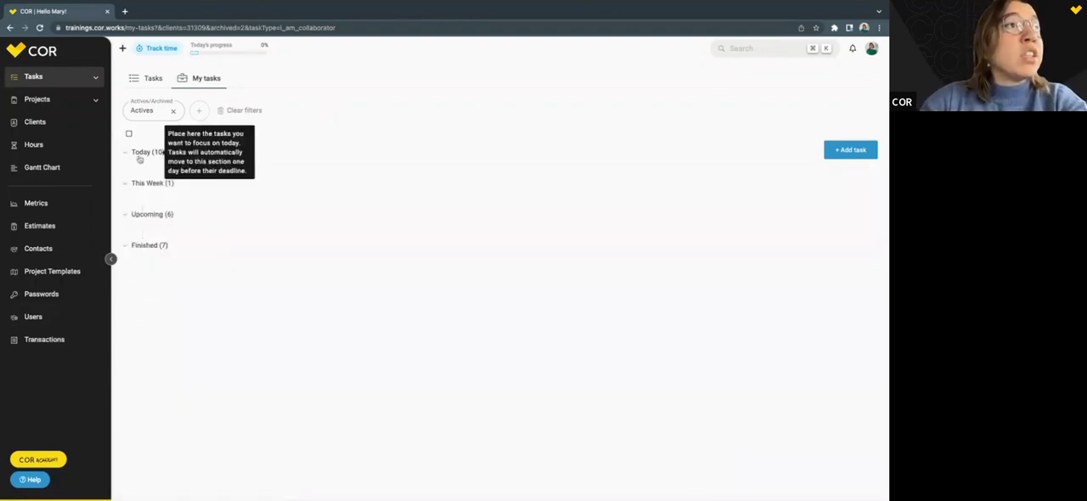
mouse_move(149, 154)
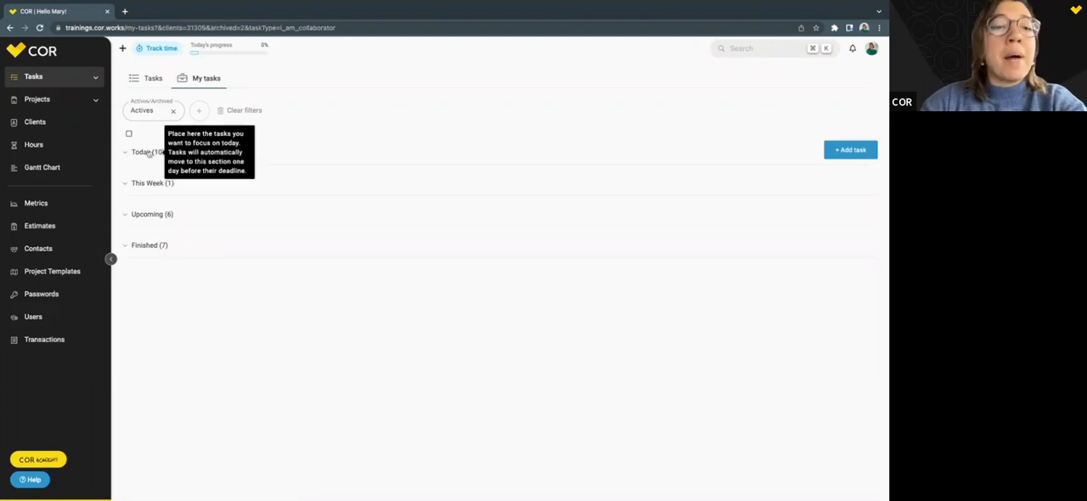
click(149, 153)
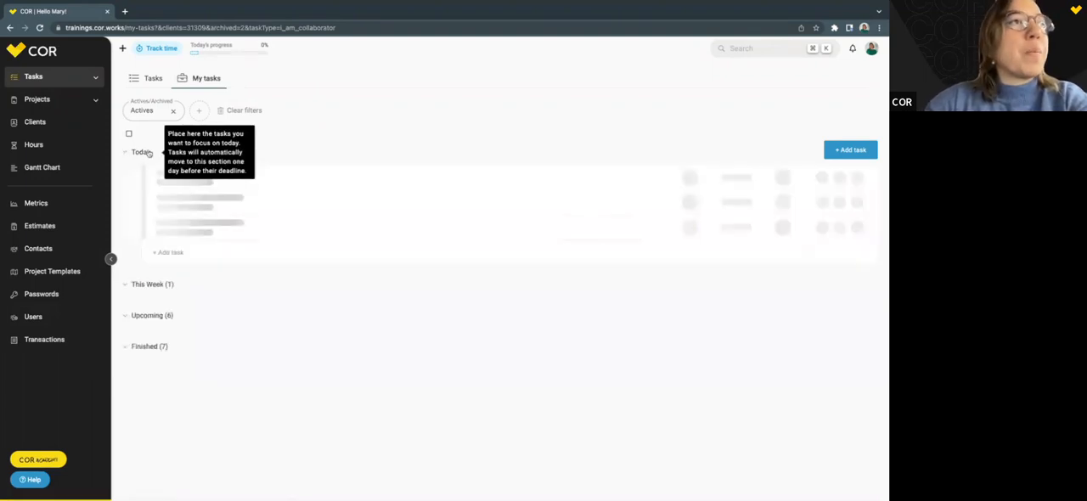
Review the filter options available for My tasks and the deadlines of the tasks in the Today section.
click(200, 110)
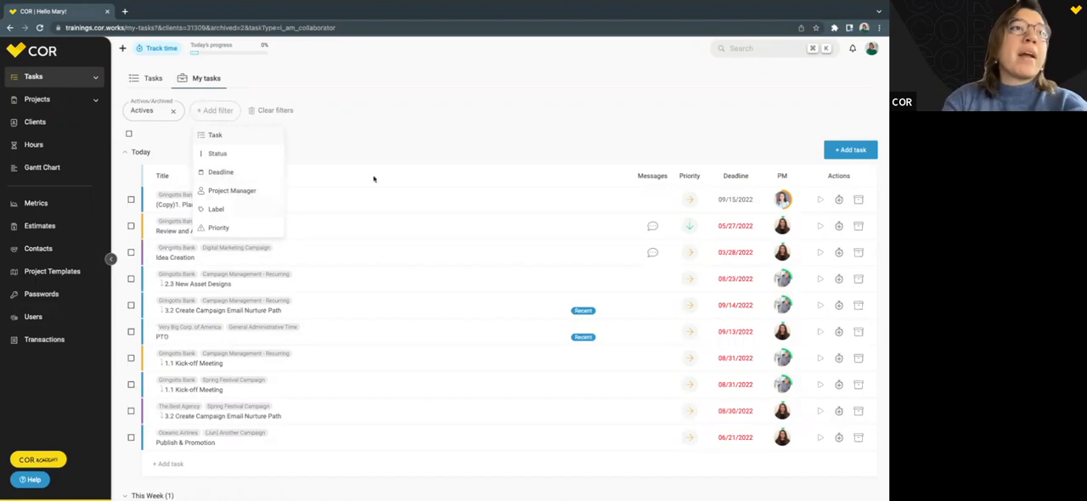
click(159, 141)
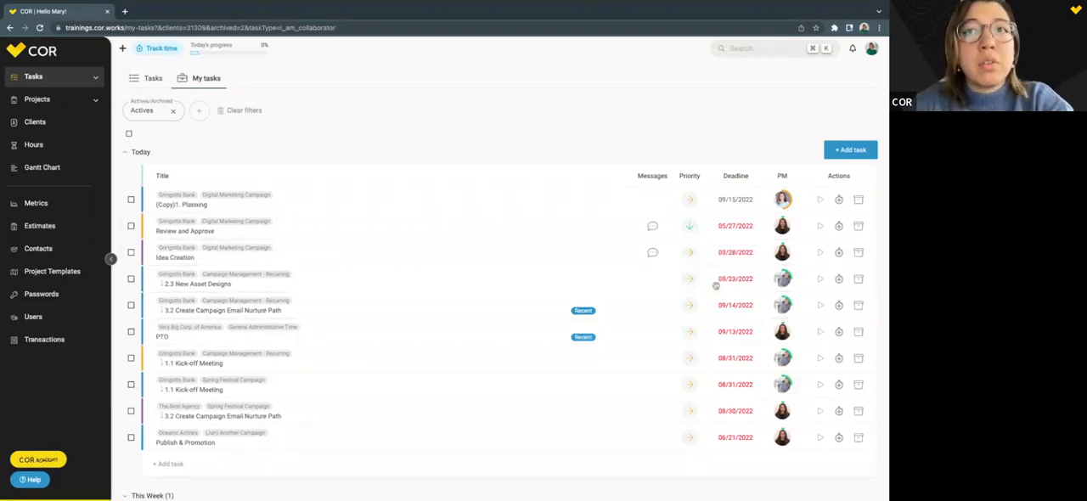
drag(723, 175, 746, 176)
click(746, 176)
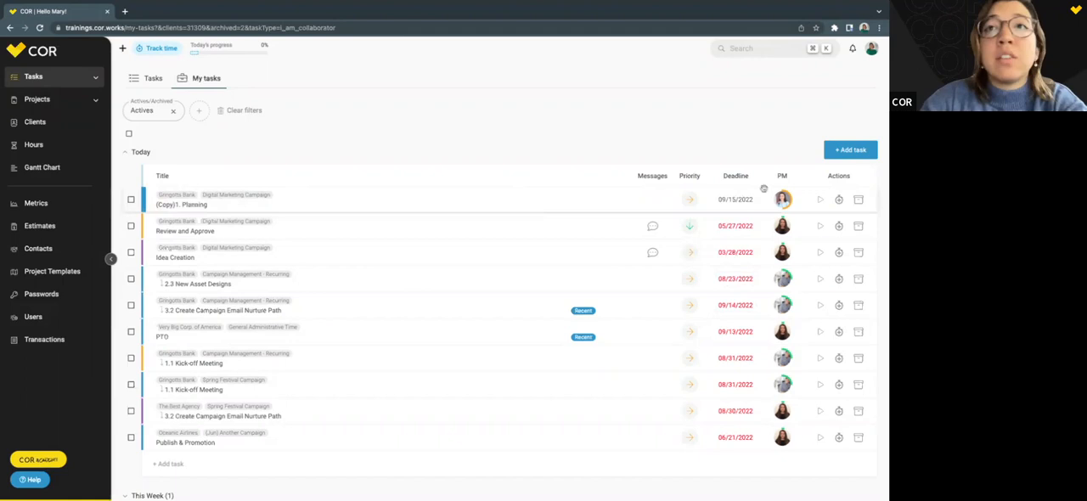
Collapse the Today section and expand This Week and Upcoming to review their tasks.
click(126, 152)
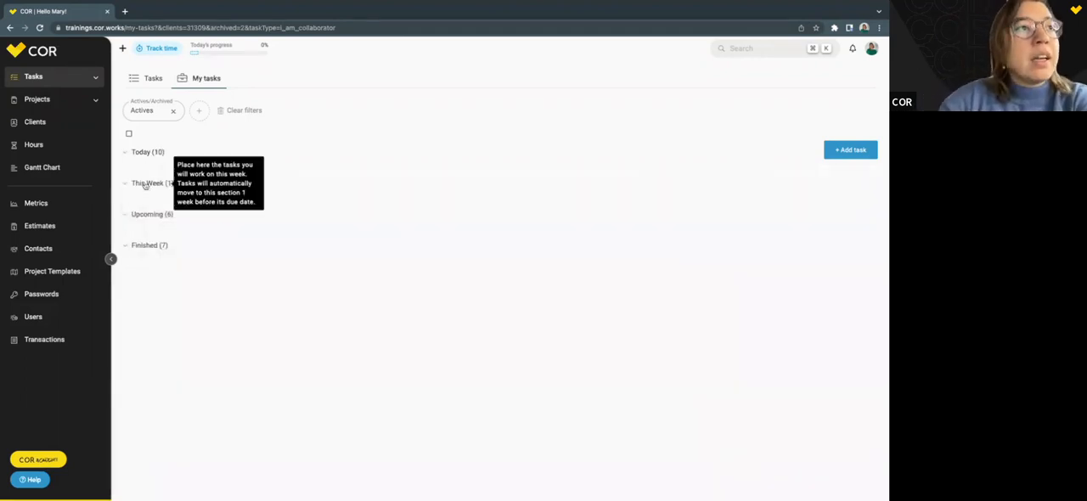
click(145, 184)
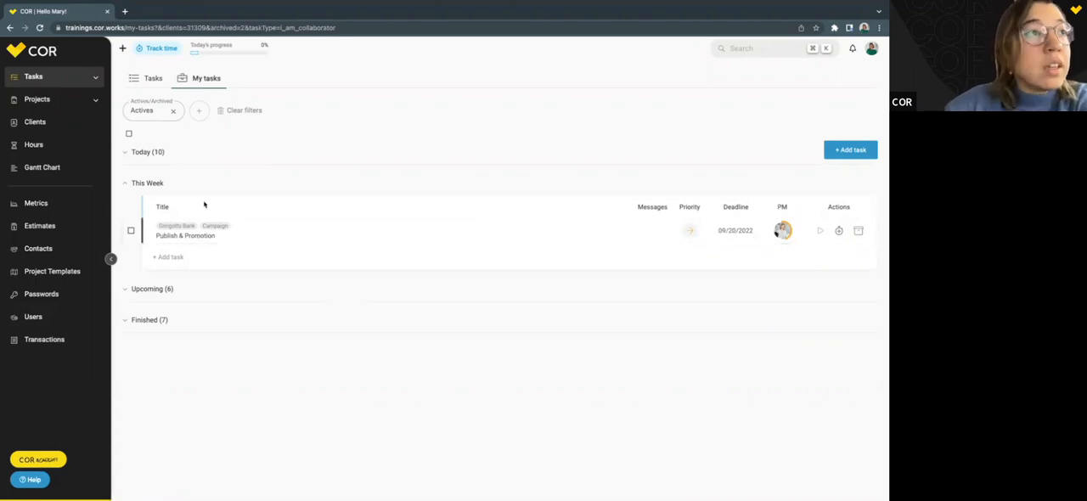
click(146, 289)
scroll(275, 283, down, 1)
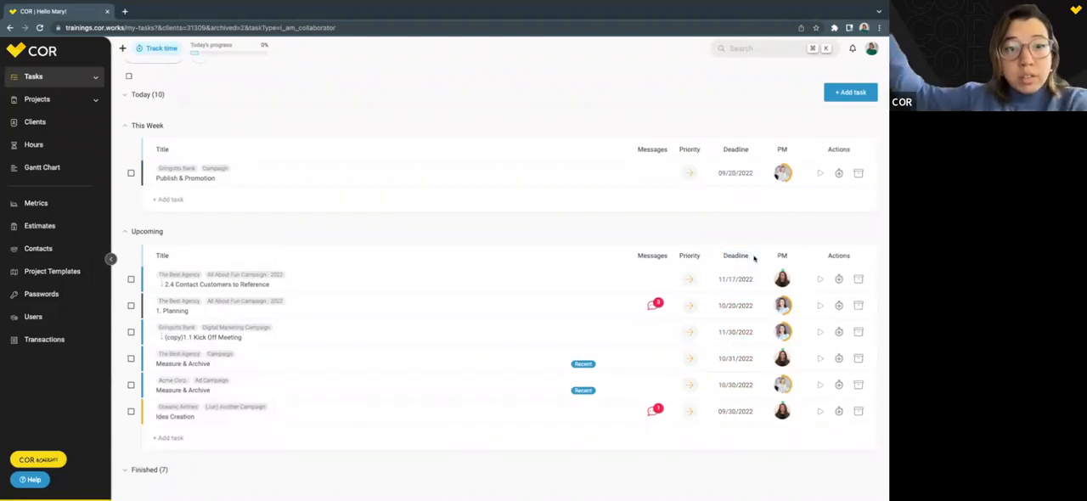
Expand the Finished section and archive the Content Development task of the Children's Day Campaign.
click(150, 469)
scroll(311, 409, down, 3)
scroll(311, 409, down, 1)
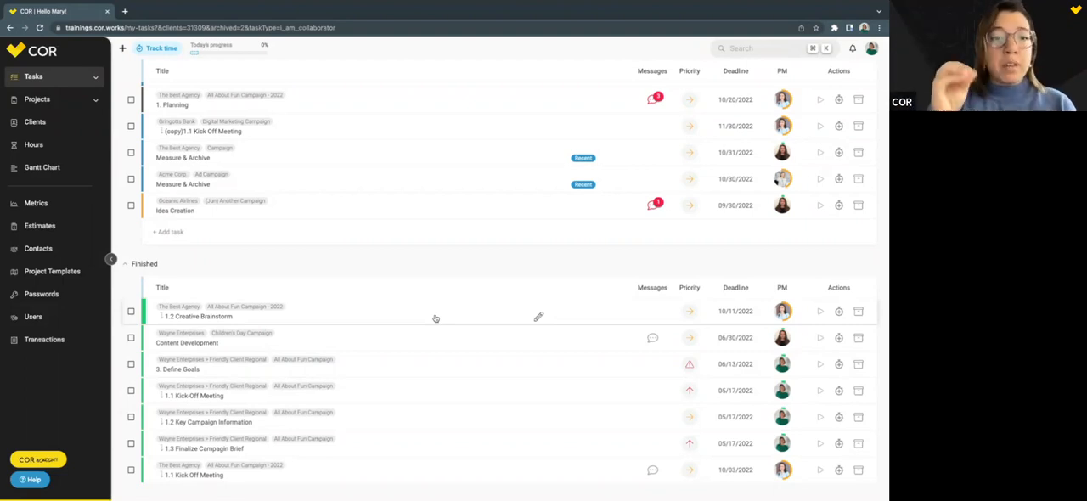
click(859, 338)
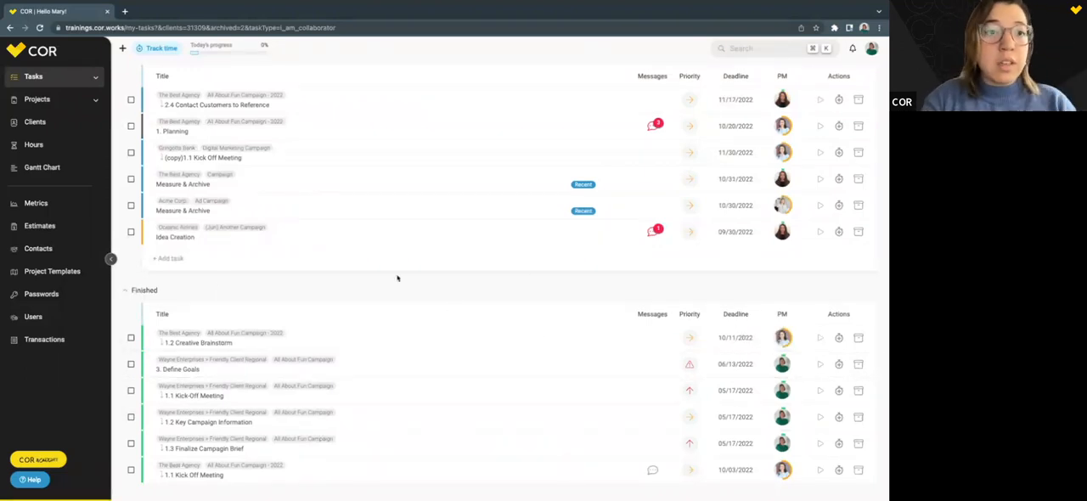
Collapse the Upcoming and This Week sections so only the section headings of My tasks are listed.
scroll(538, 285, up, 5)
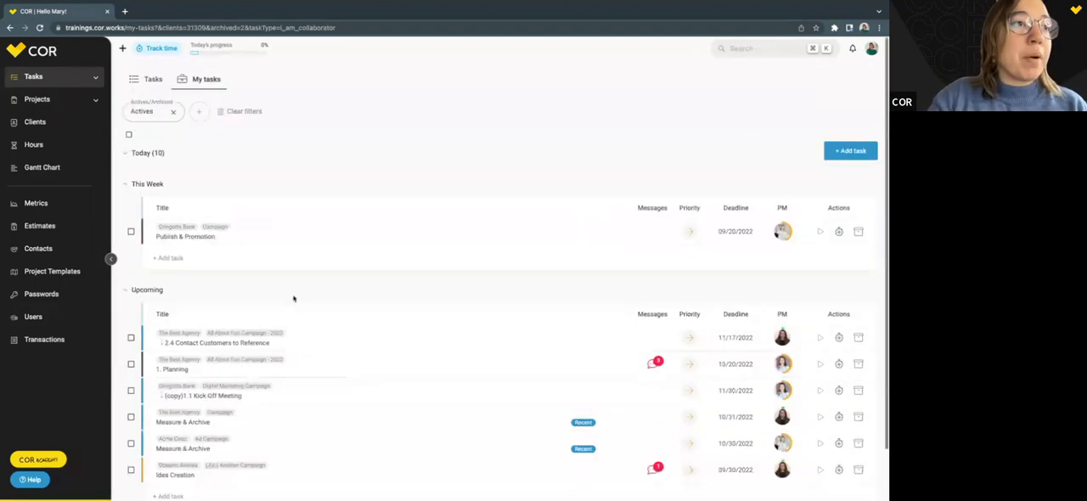
click(147, 288)
click(152, 182)
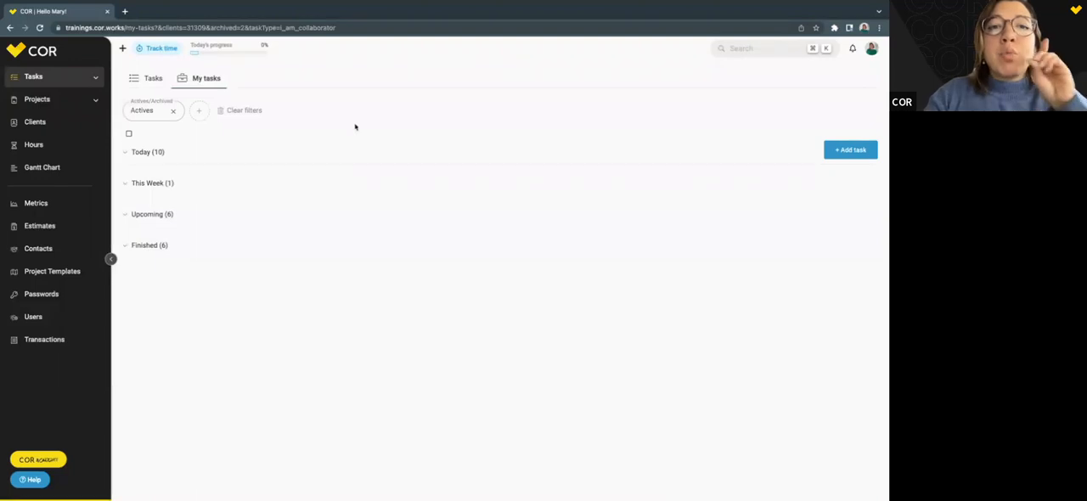
Expand Today and This Week, and move the Gringotts Bank Publish & Promotion task from This Week to the start of Today.
click(150, 152)
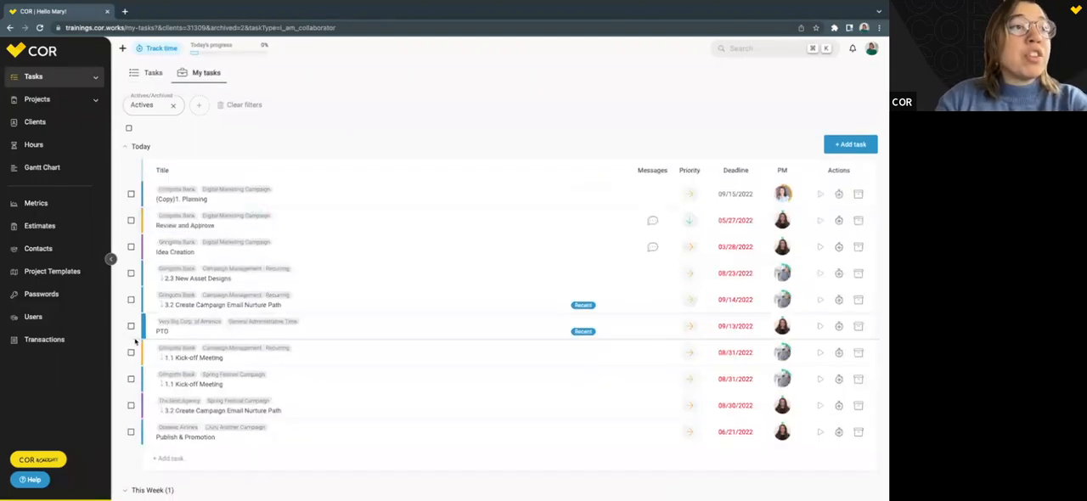
scroll(171, 411, down, 1)
click(171, 411)
scroll(328, 397, down, 1)
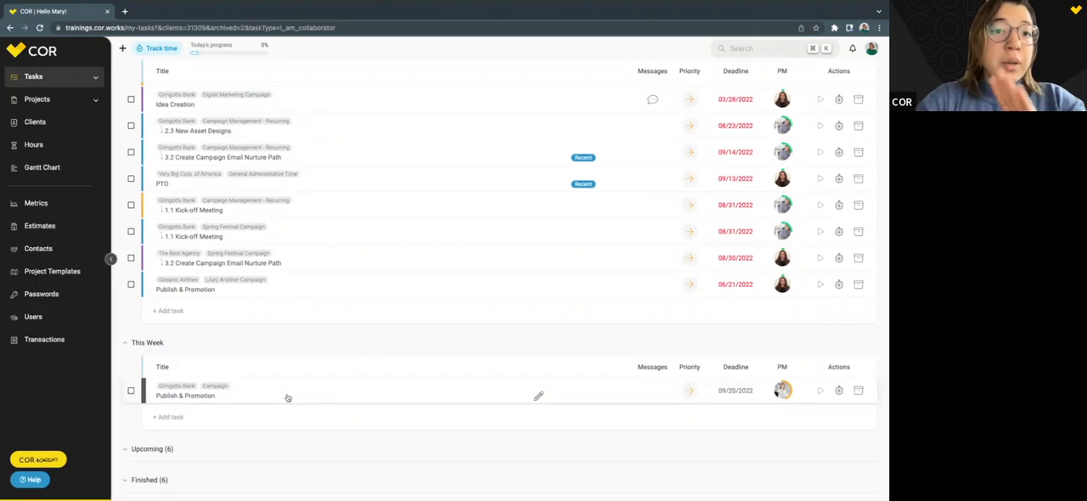
scroll(317, 378, up, 1)
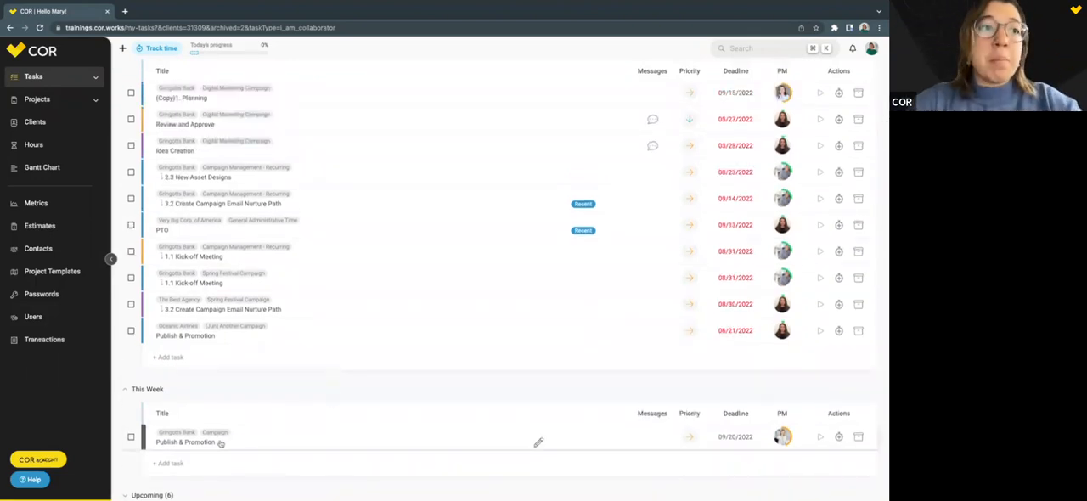
drag(213, 449, 214, 172)
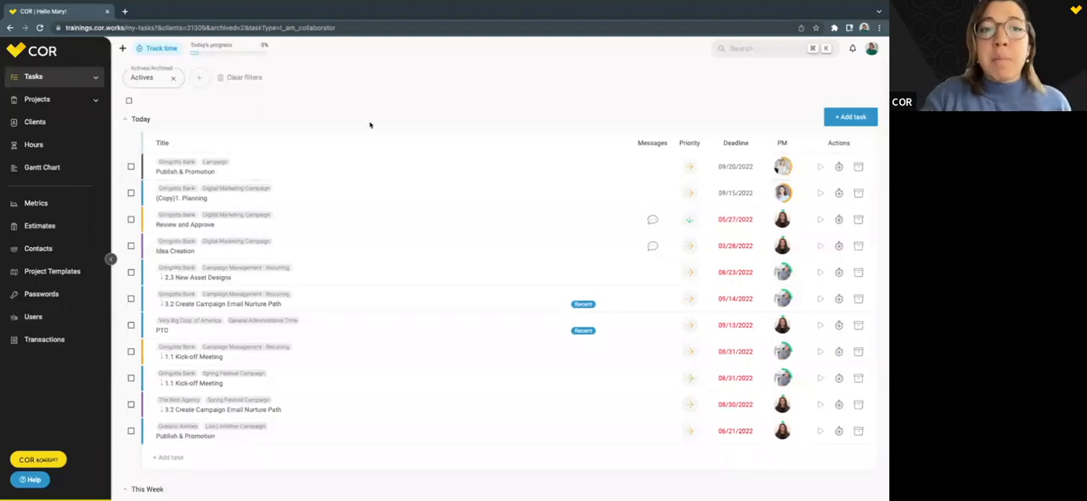
Look over the status colours and order of the tasks in Today and the This Week section.
scroll(538, 332, down, 2)
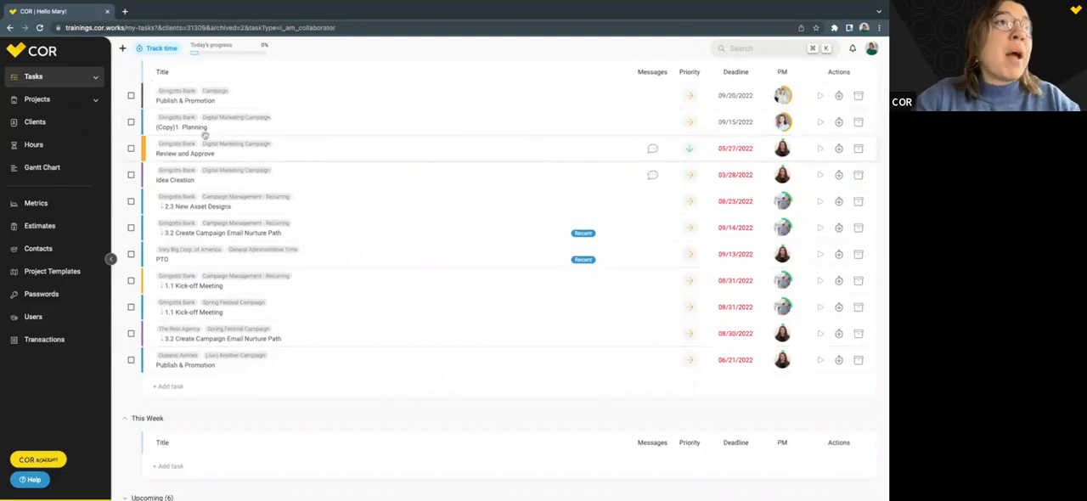
mouse_move(145, 153)
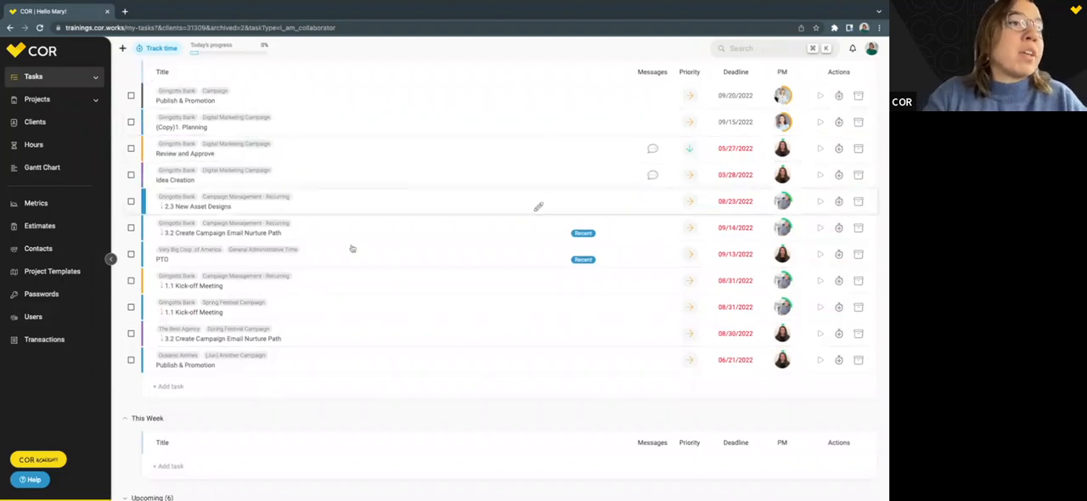
scroll(237, 357, down, 2)
scroll(237, 358, up, 4)
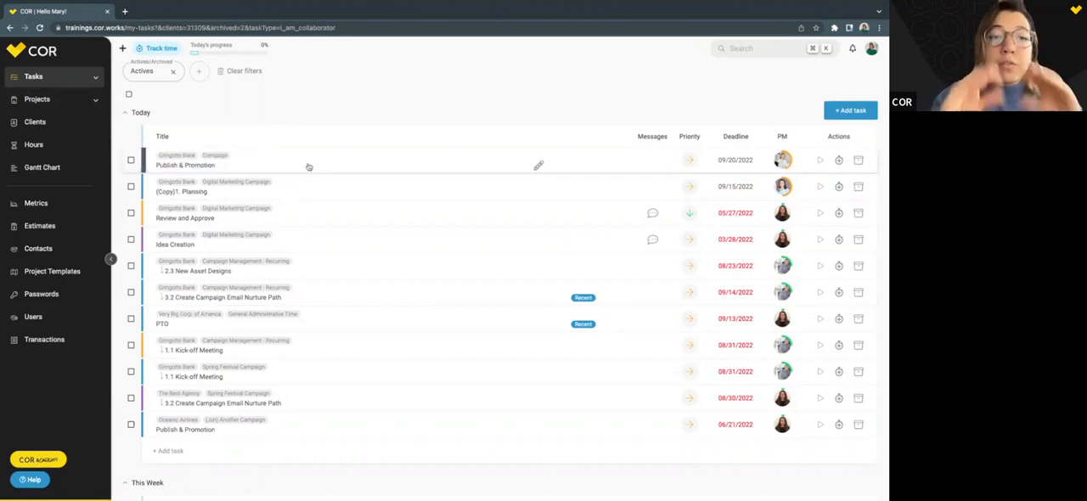
scroll(308, 166, down, 1)
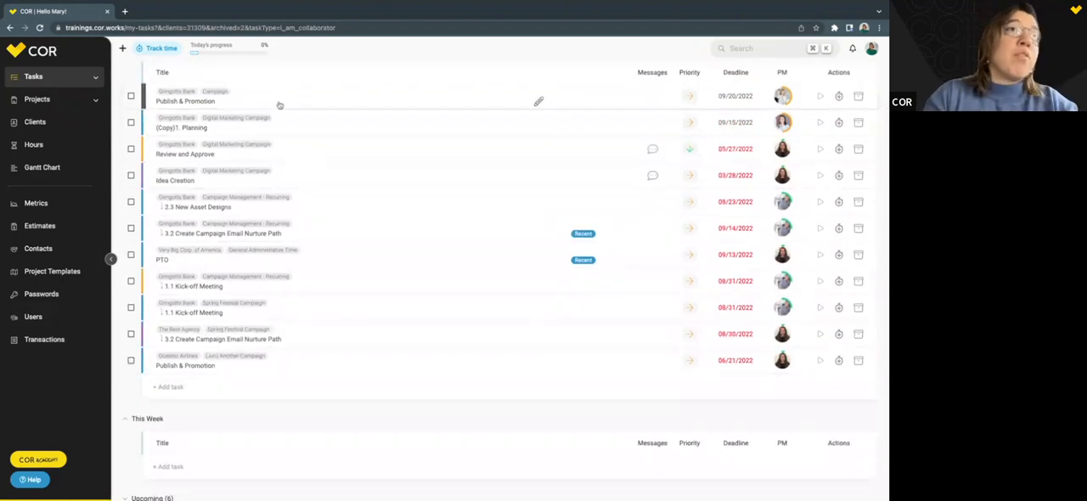
Move the Gringotts Bank Publish & Promotion task from Today back to This Week, and collapse the This Week section.
drag(291, 104, 296, 391)
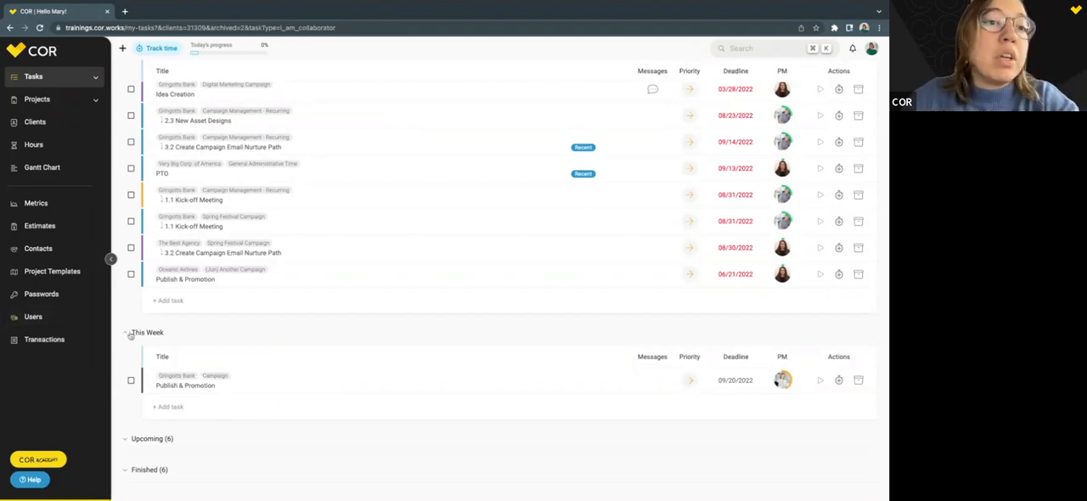
click(129, 335)
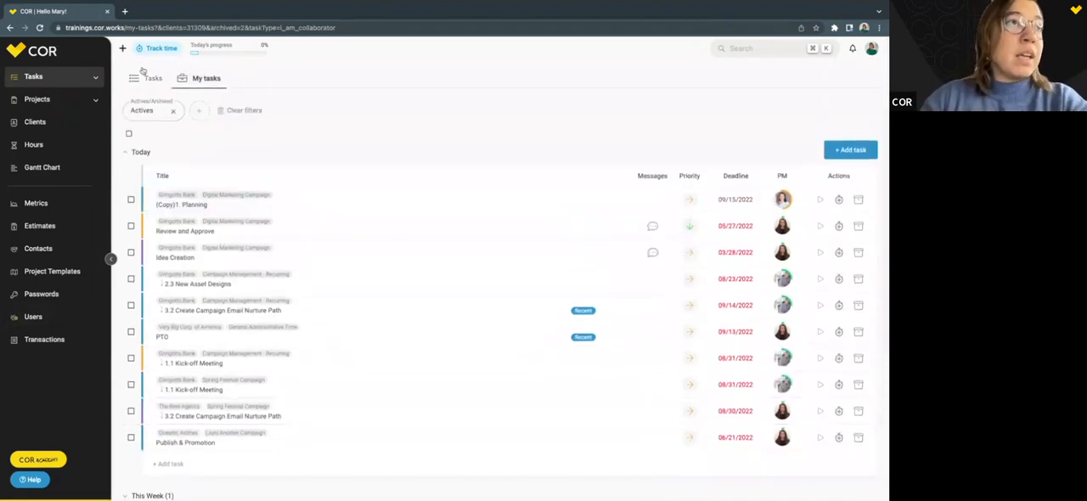
Return to the full Tasks list of active tasks assigned to me and switch it to card view.
click(145, 77)
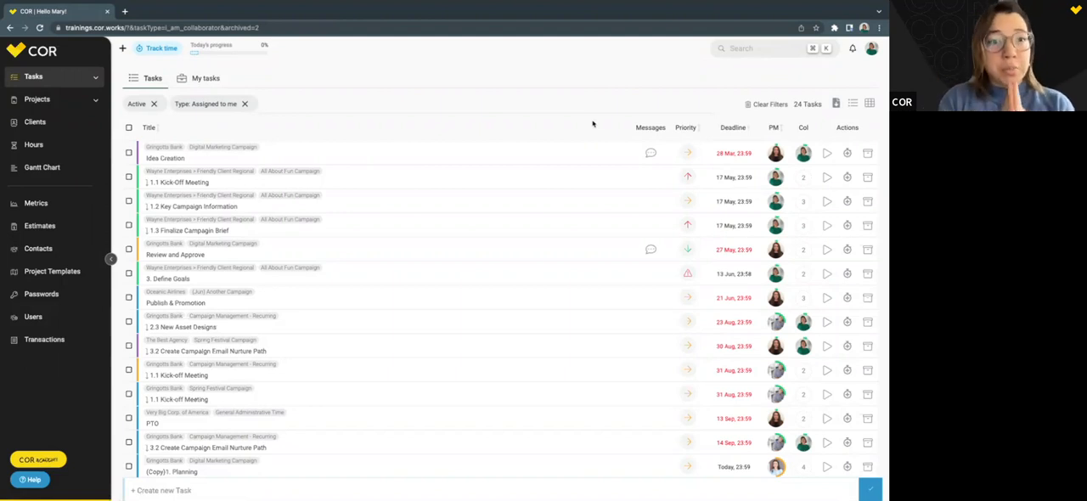
click(36, 77)
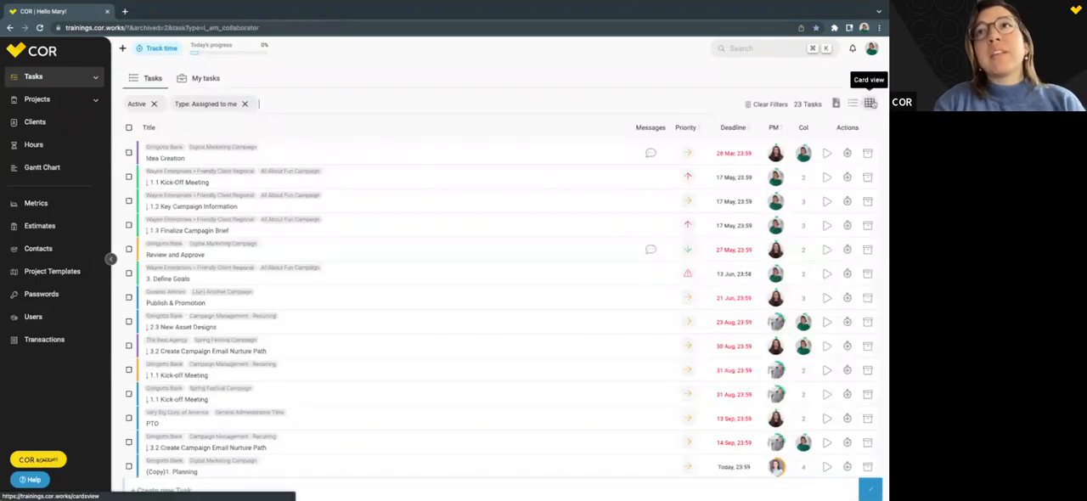
click(871, 103)
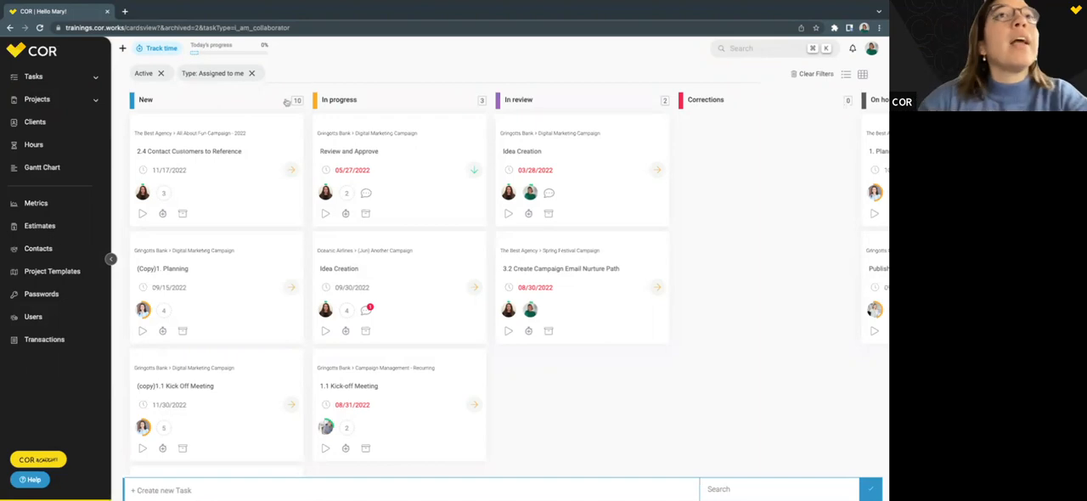
Look through the status columns of the card board from New to Finished and back.
scroll(581, 101, right, 5)
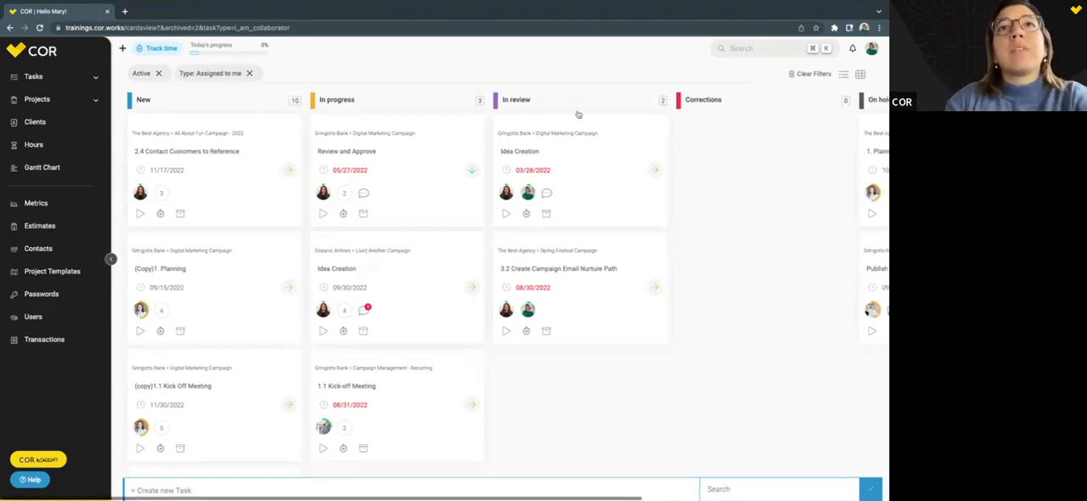
scroll(578, 113, right, 1)
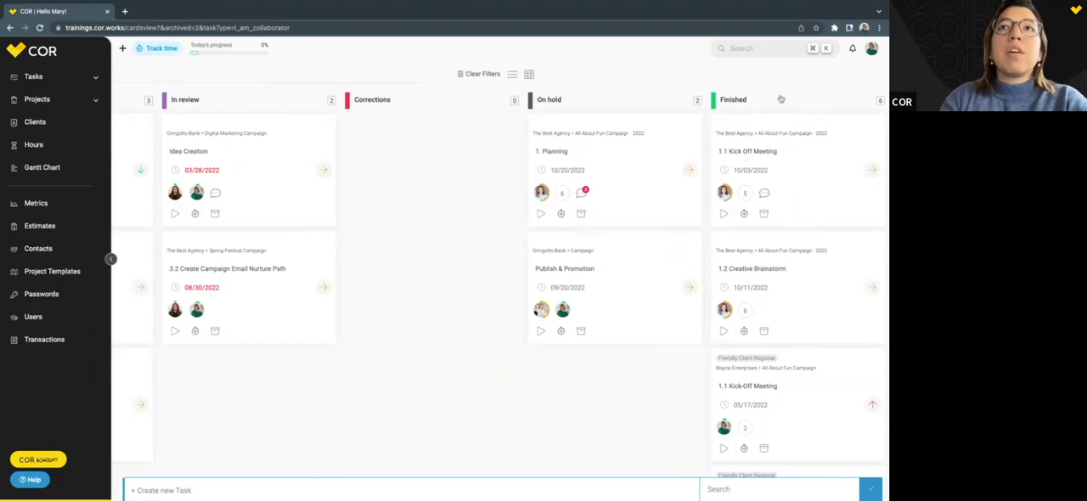
scroll(597, 103, left, 1)
scroll(597, 103, left, 2)
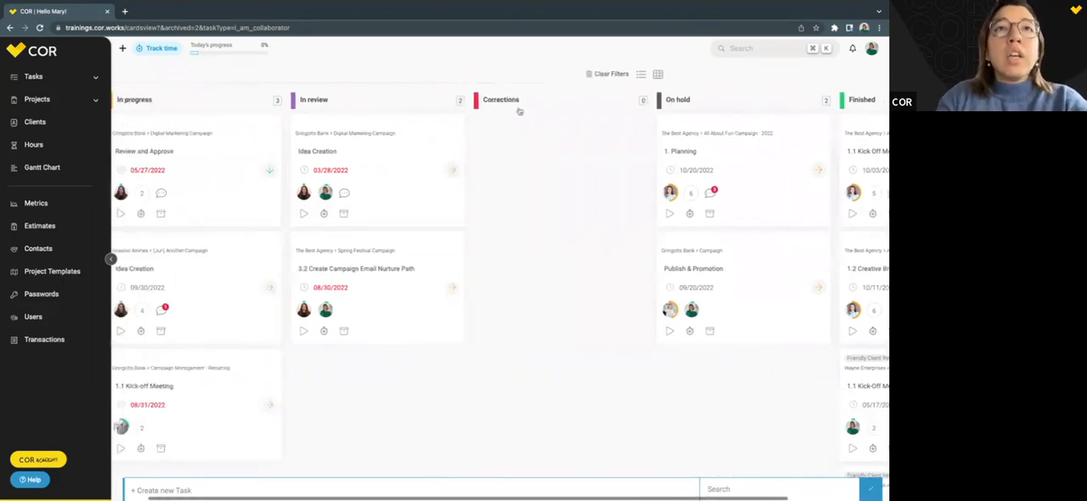
scroll(517, 106, left, 4)
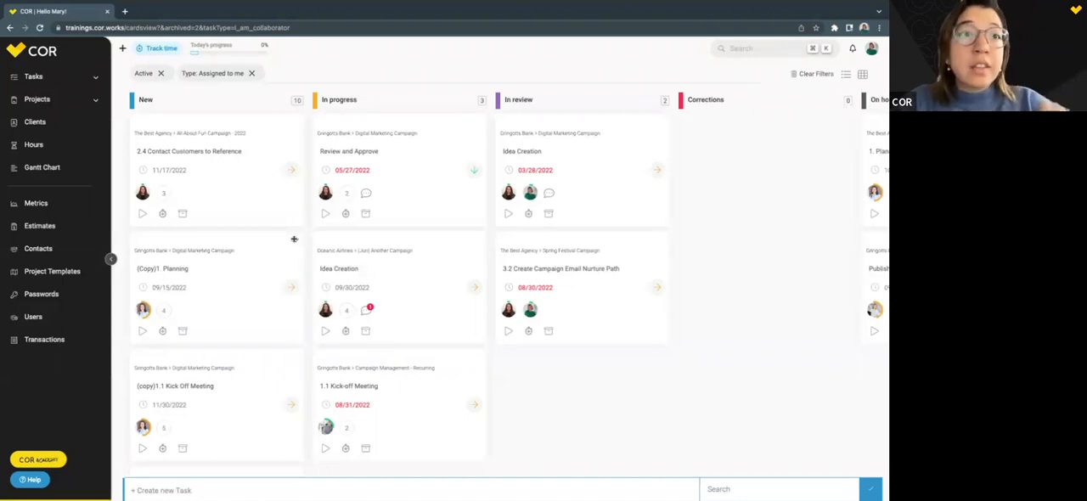
Move the (Copy)1. Planning card from New to the start of In review, and check its task details.
drag(294, 238, 633, 332)
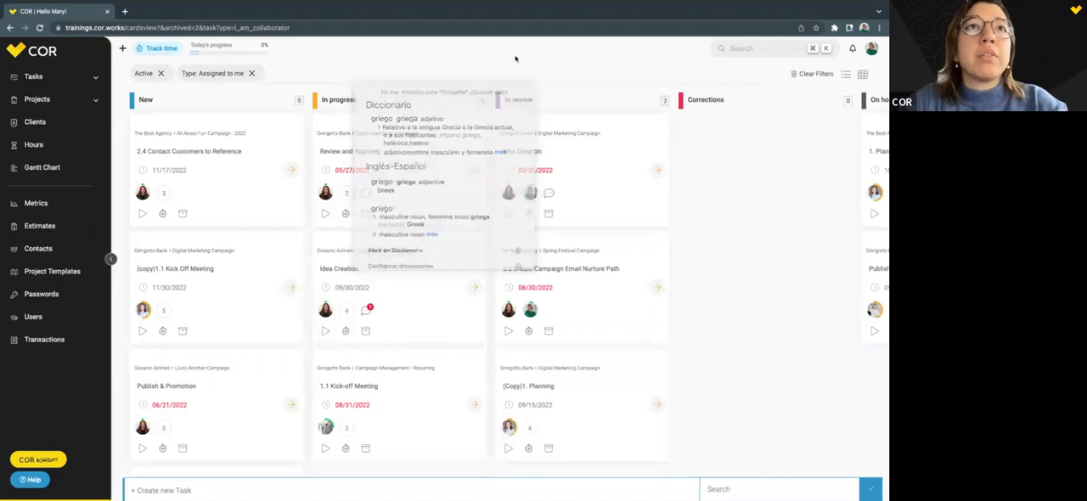
drag(626, 364, 670, 221)
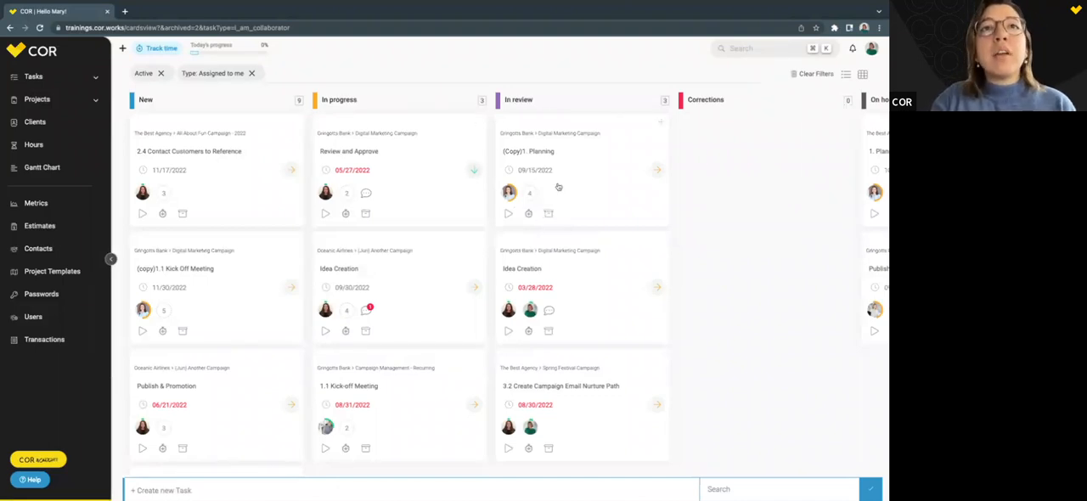
click(548, 154)
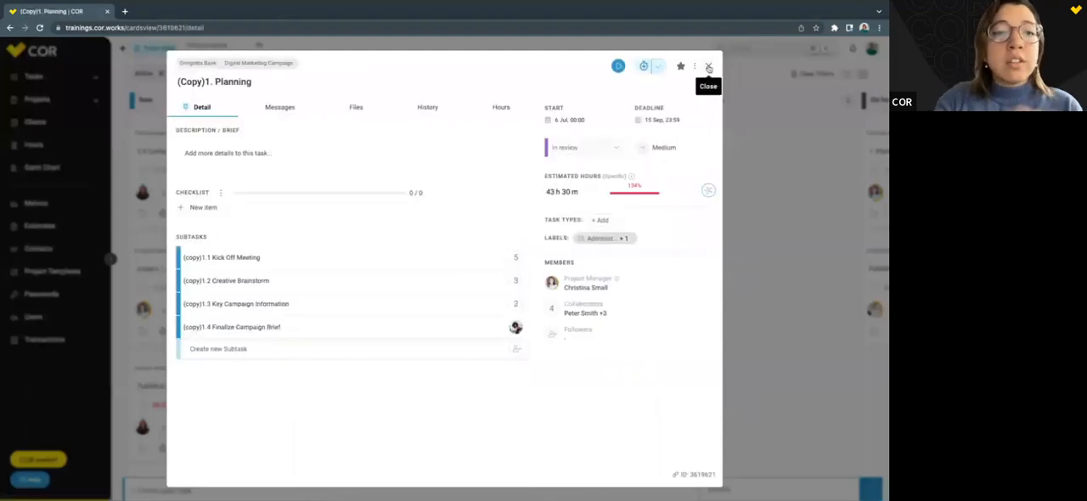
click(709, 67)
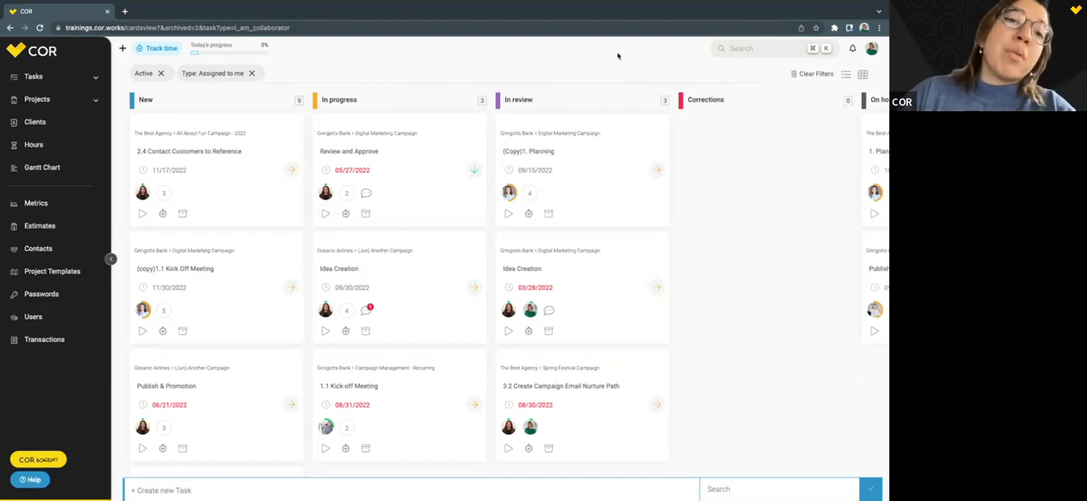
Go to the Projects list and start creating a new project.
click(122, 50)
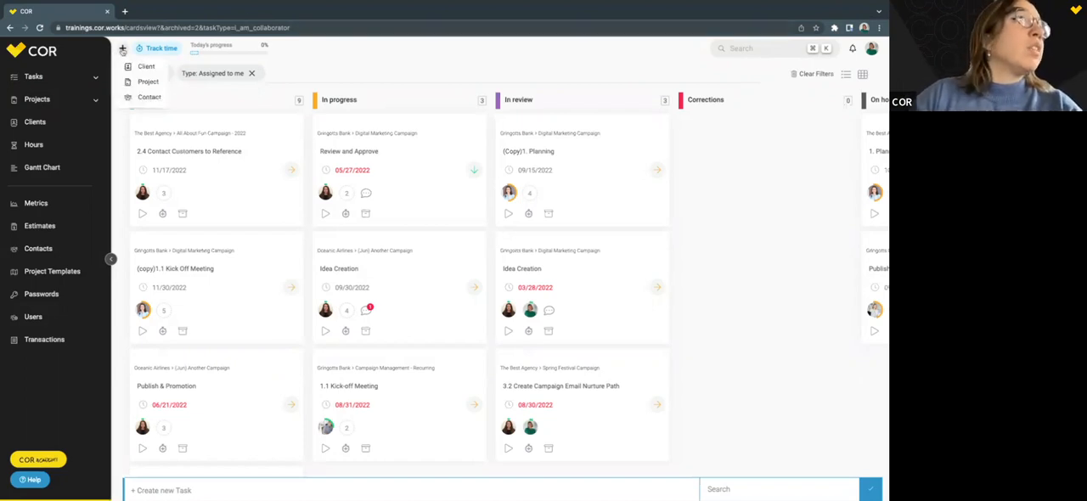
click(44, 101)
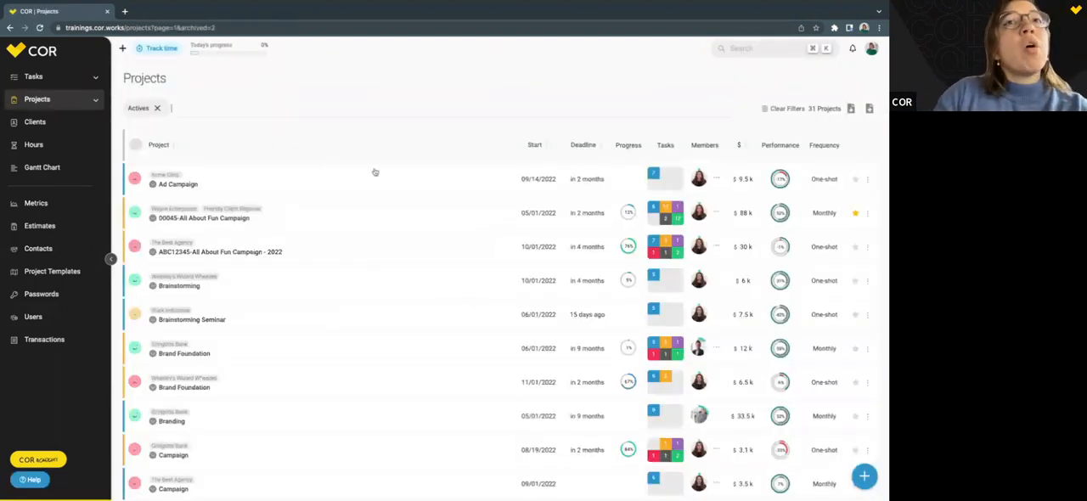
click(863, 475)
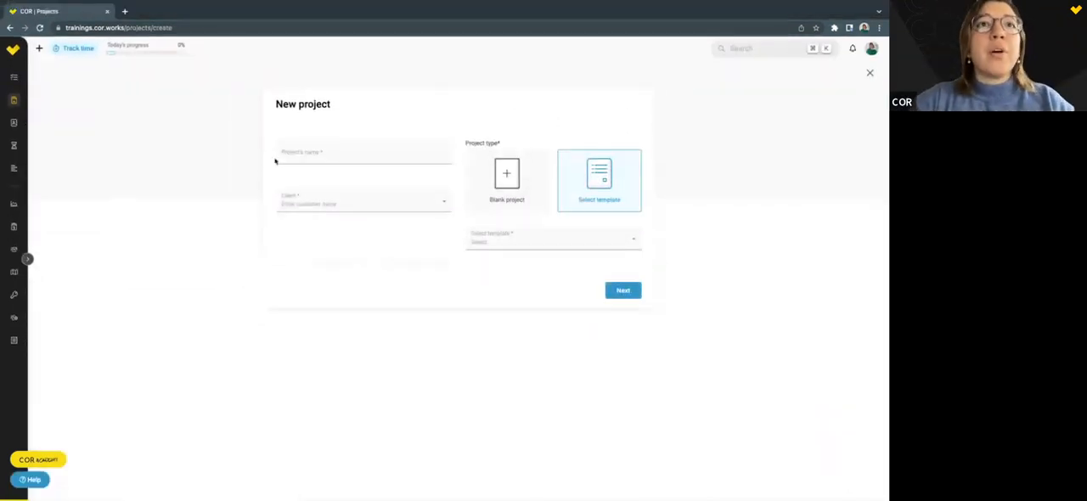
Name the new project Spring Campaign and choose Wayne Enterprises as its client.
click(332, 159)
click(213, 172)
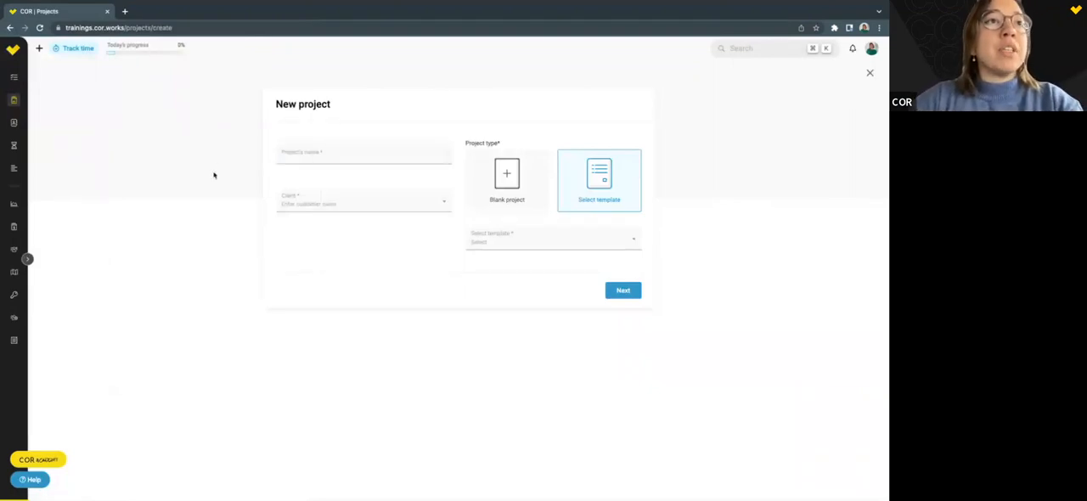
click(326, 156)
text(Sprin)
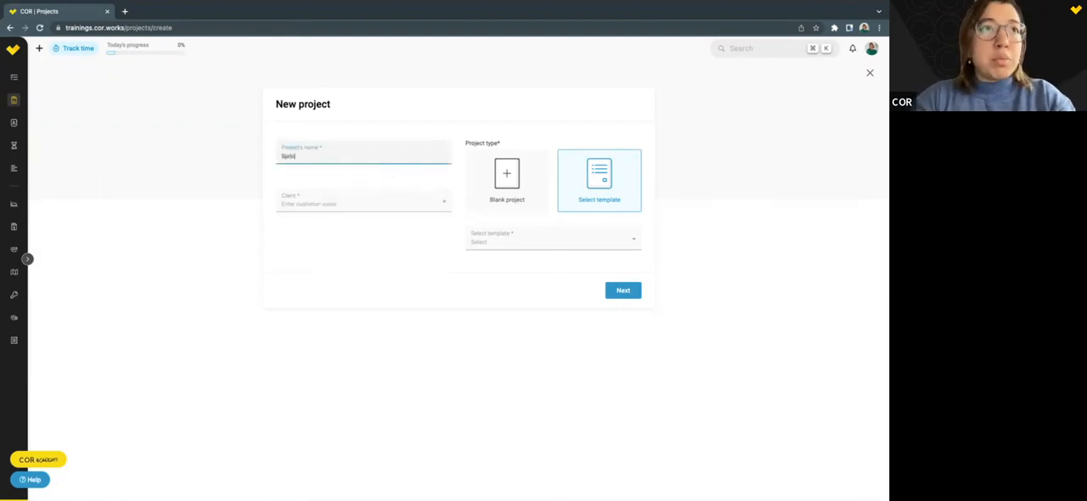
text(g Campaign)
click(327, 201)
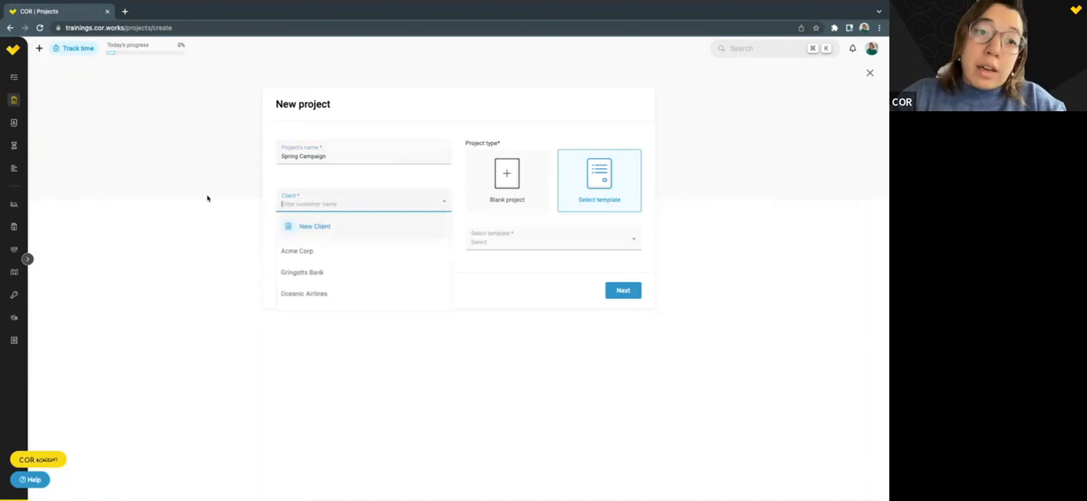
scroll(342, 237, down, 3)
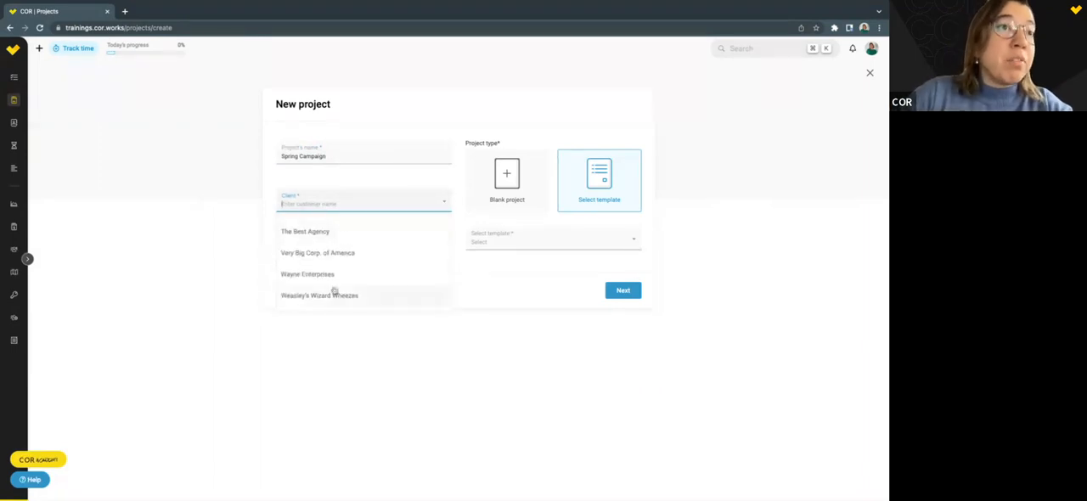
click(333, 289)
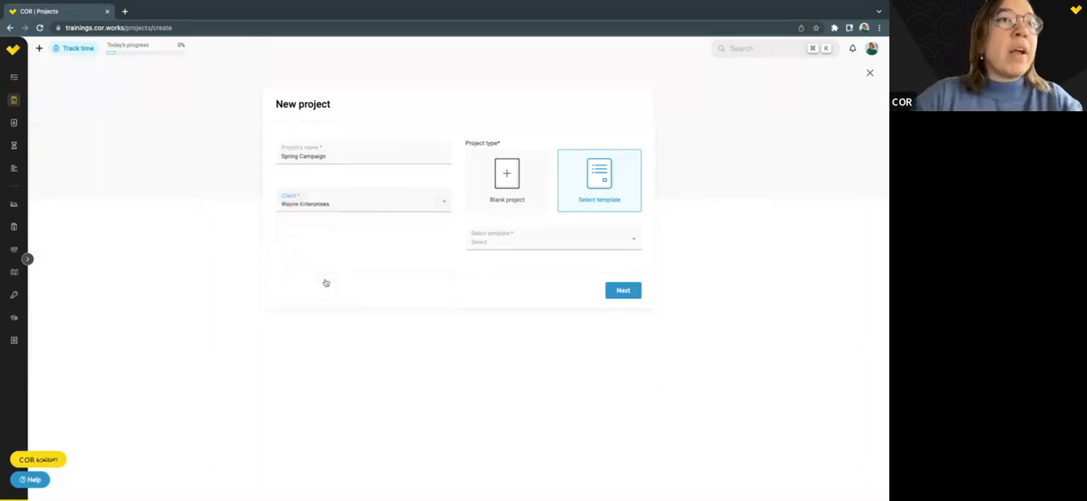
Compare the blank and template project types, choose the Spring Festival Campaign template, and continue to the basic project information.
click(487, 202)
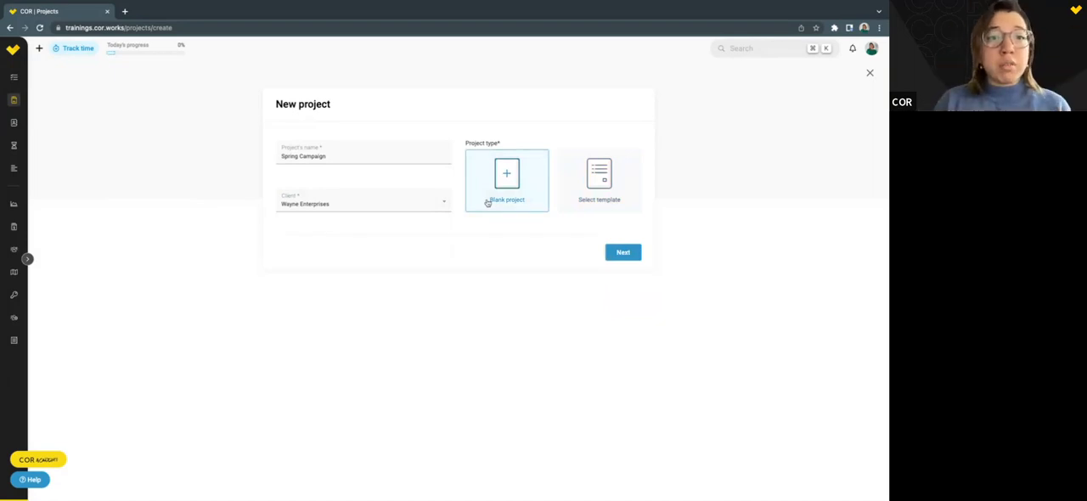
click(598, 184)
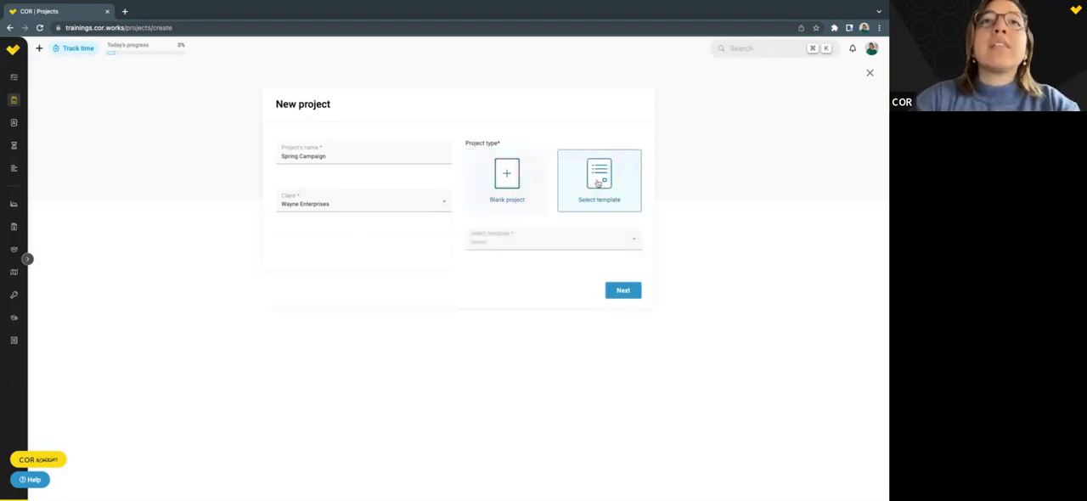
click(28, 258)
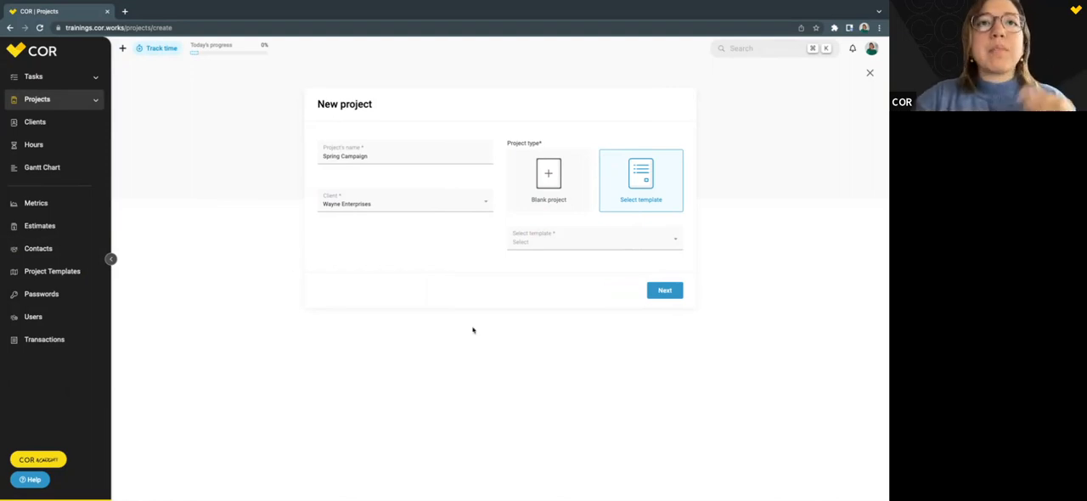
click(602, 237)
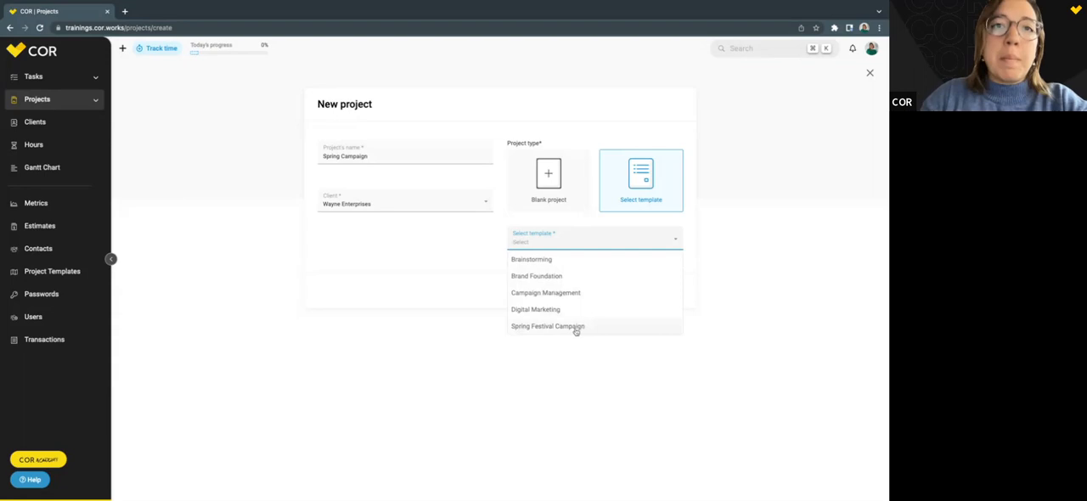
click(541, 328)
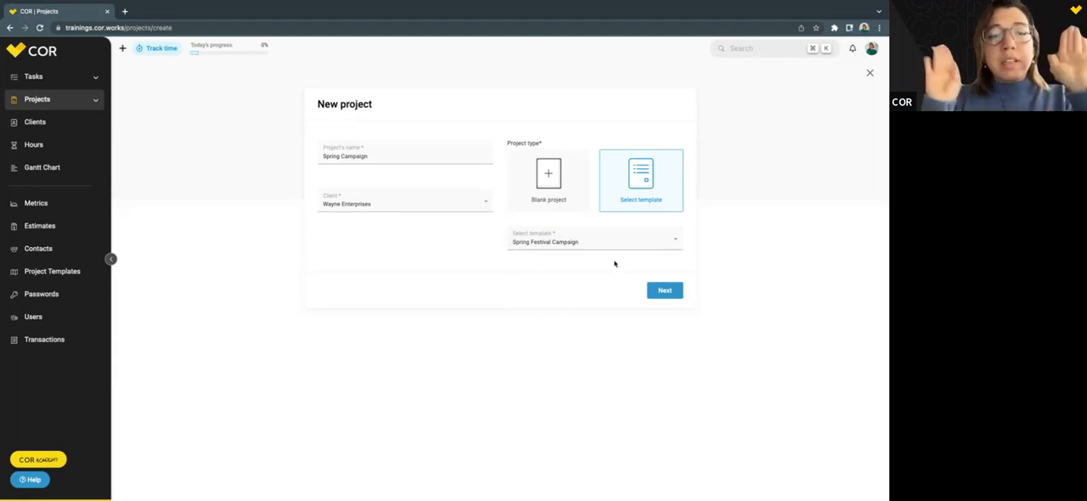
click(577, 184)
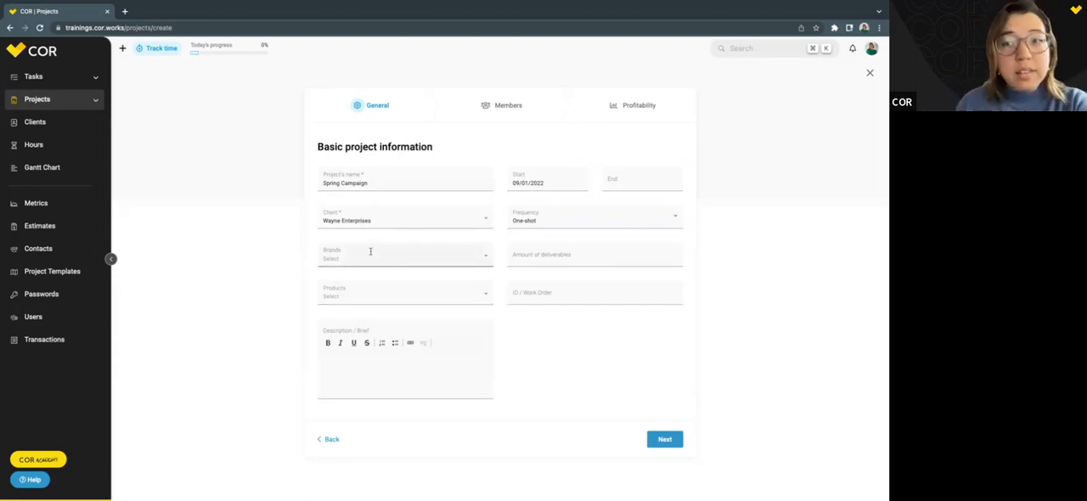
Examine the Description / Brief, Amount of deliverables and ID / Work Order fields of the basic project information.
click(377, 361)
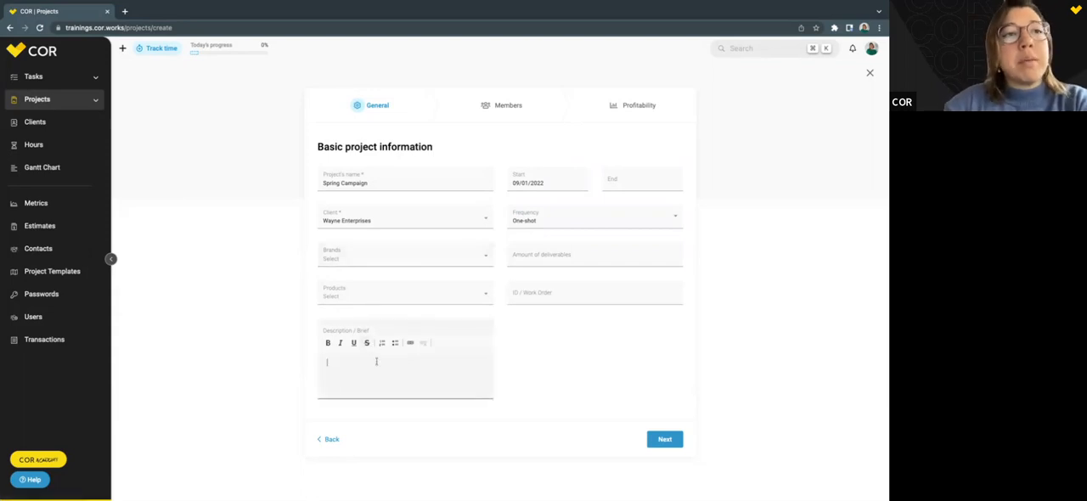
click(553, 263)
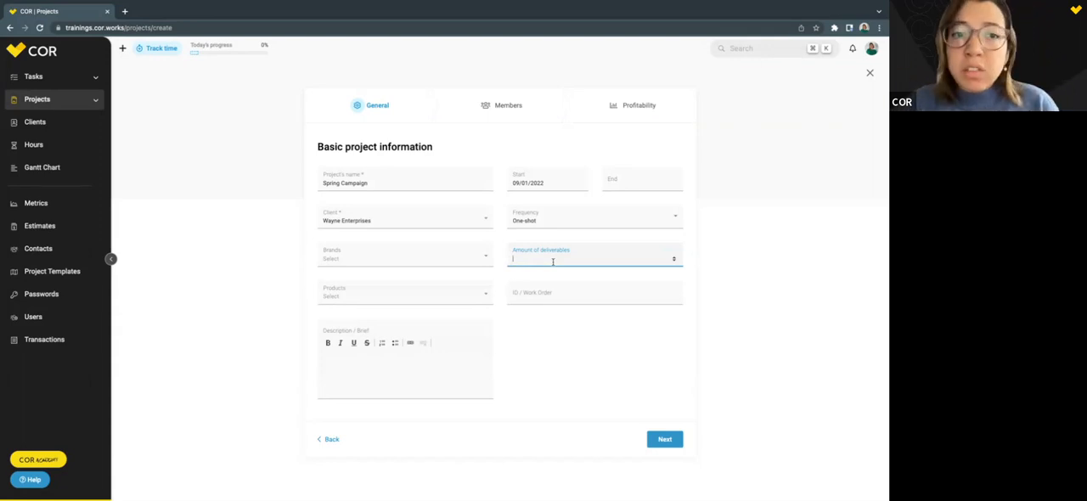
click(540, 296)
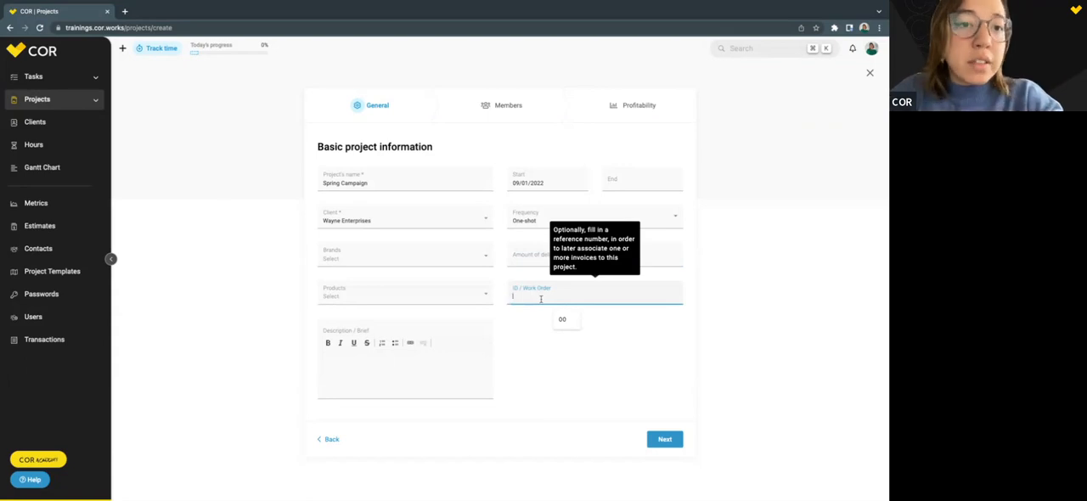
click(613, 154)
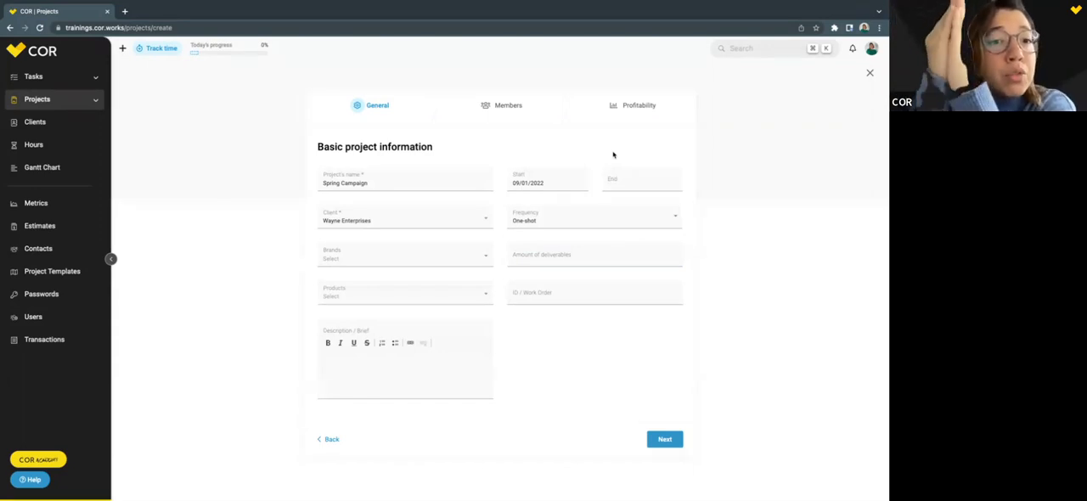
Review the available project frequency options, from One-shot to Annual, leaving One-shot selected.
click(540, 227)
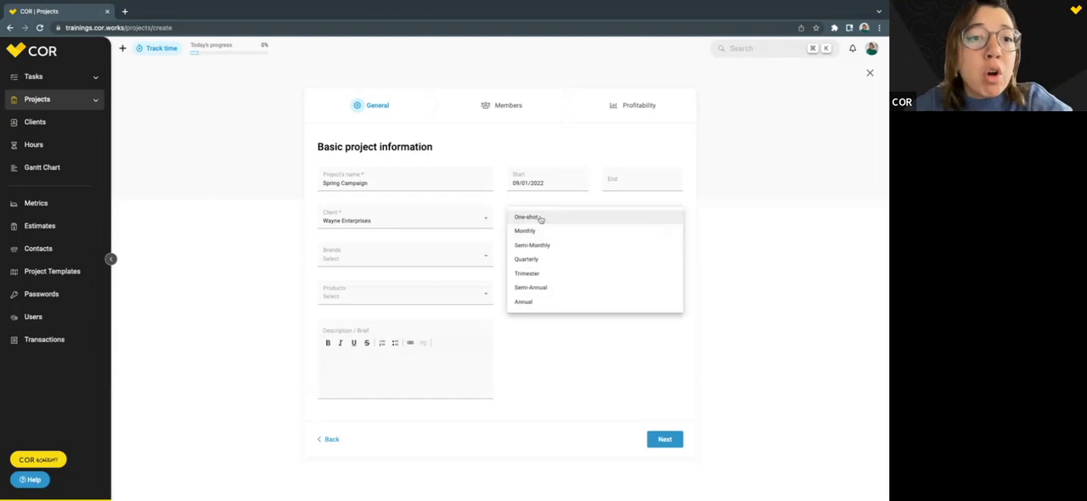
click(809, 254)
click(571, 221)
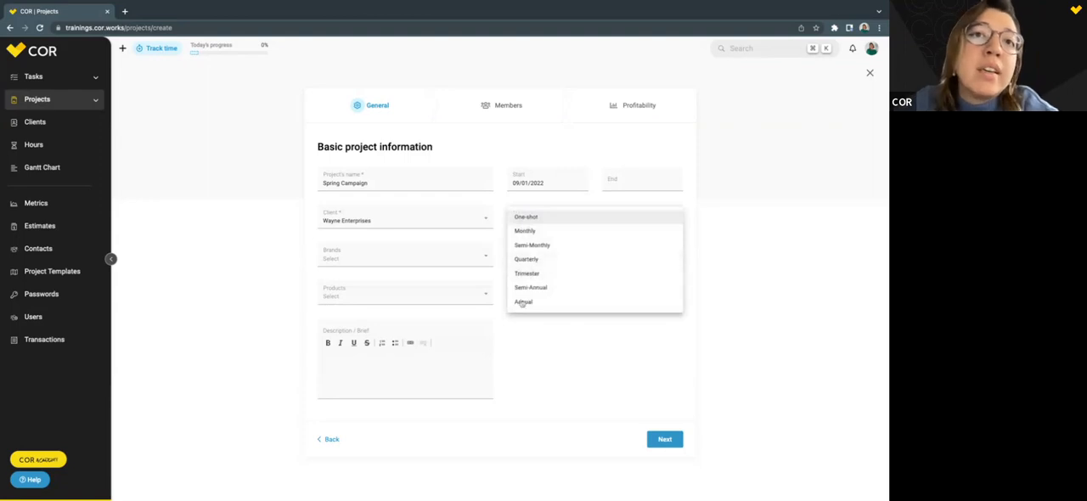
click(744, 279)
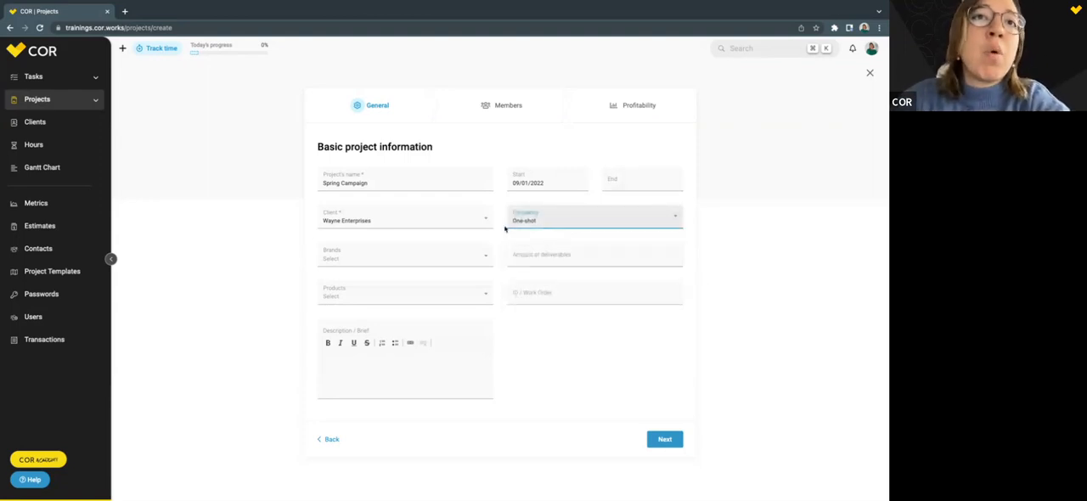
Set the project's end date to 09/30/2022 and its frequency to Monthly.
click(627, 177)
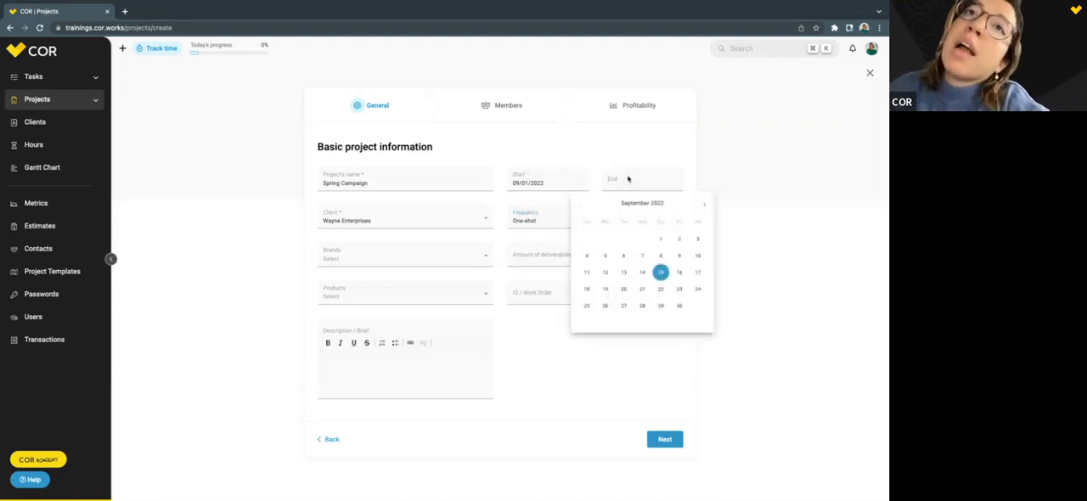
click(680, 304)
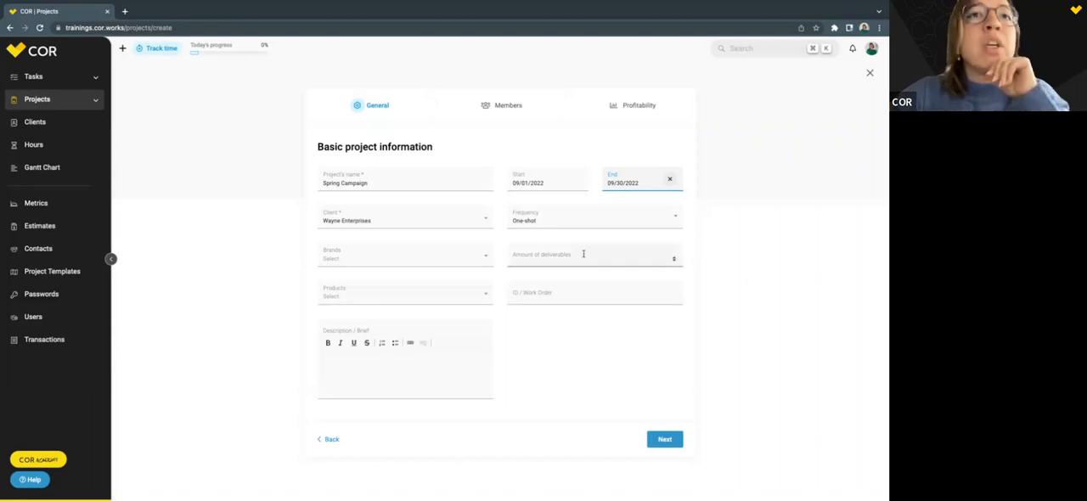
click(560, 218)
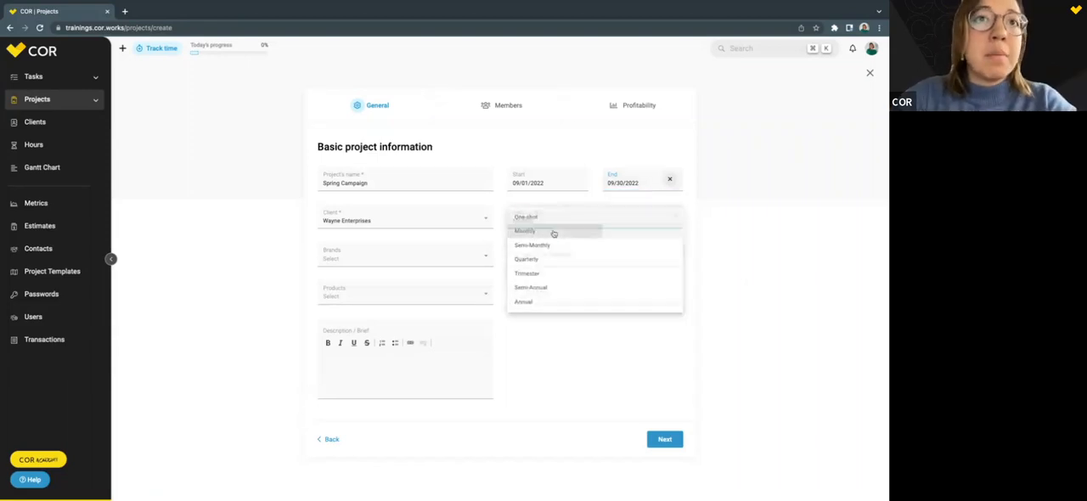
click(553, 232)
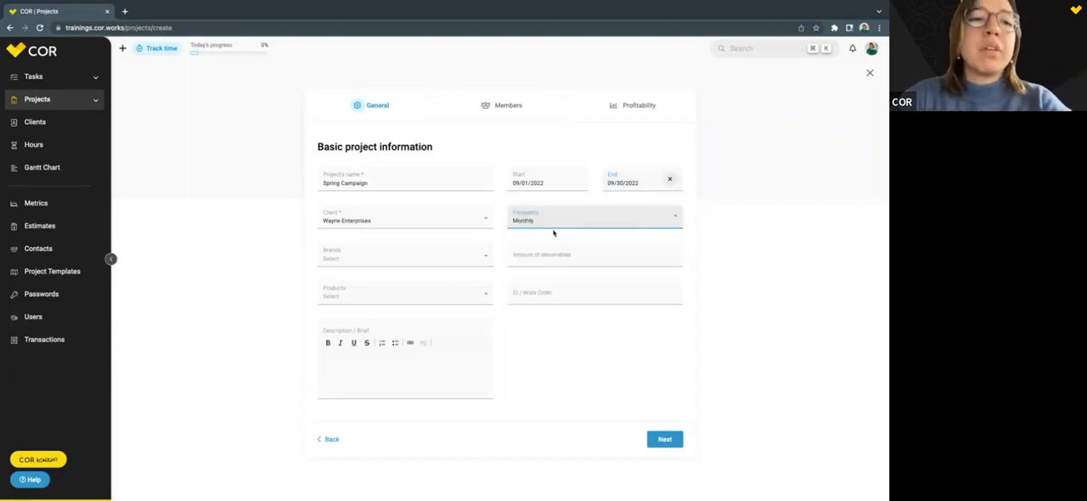
Extend the monthly project by setting its end date to 12/31/2022.
click(616, 185)
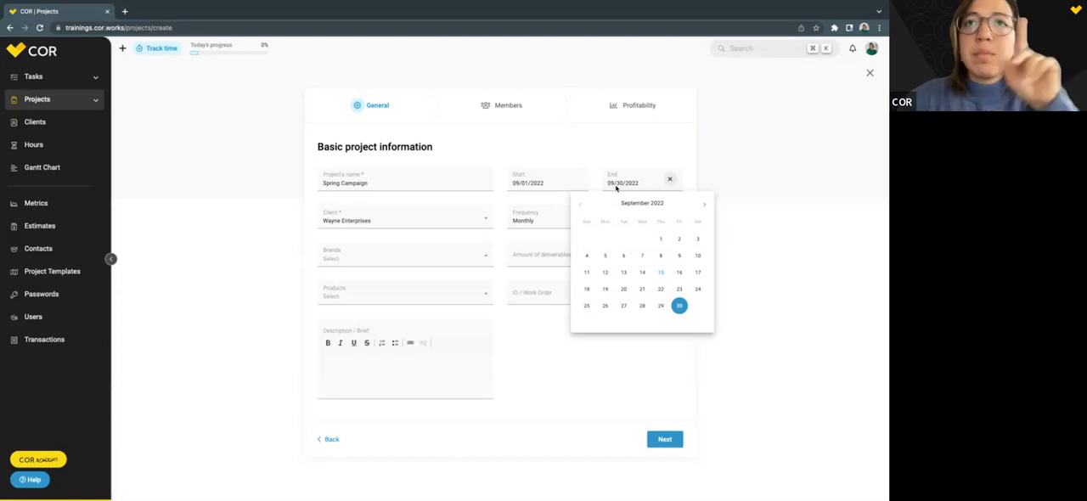
click(705, 206)
click(705, 206)
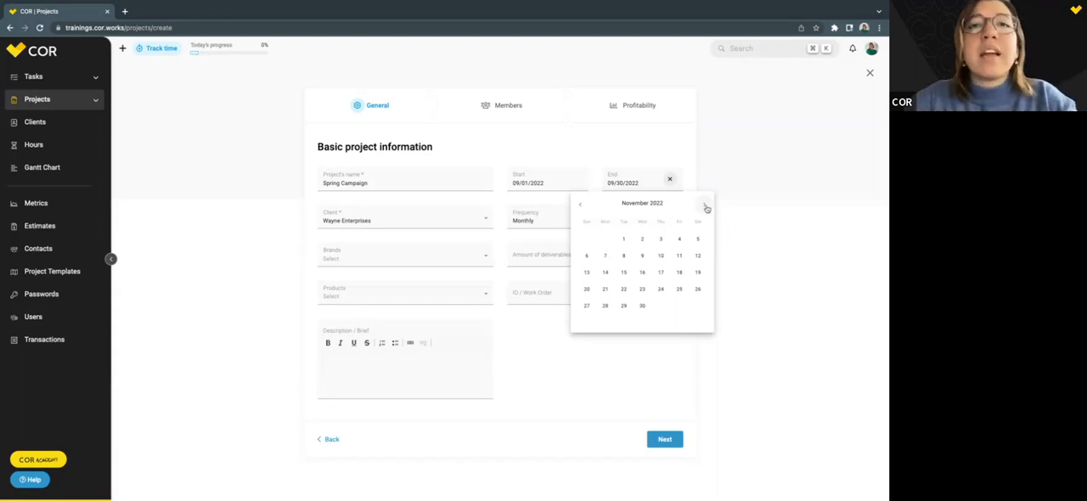
click(706, 206)
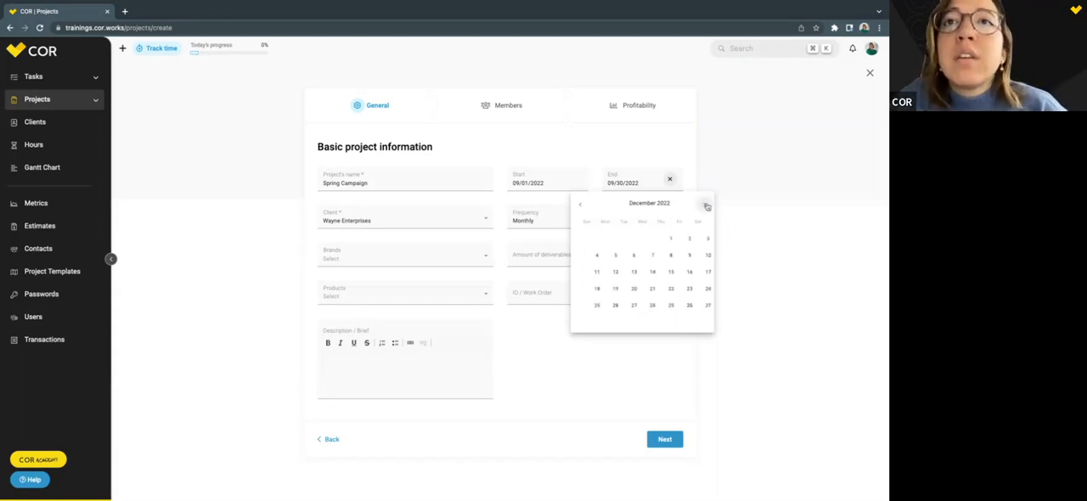
click(700, 307)
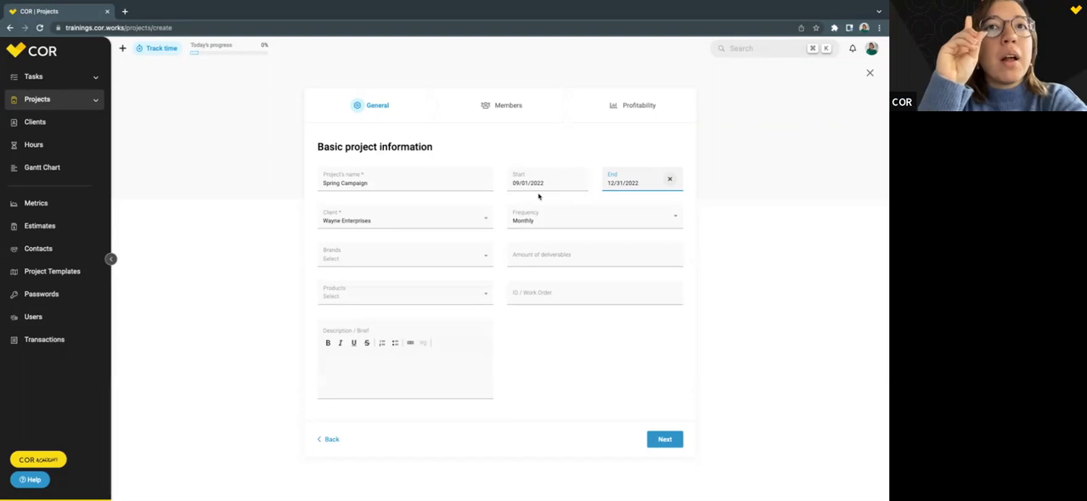
Try mid-month dates for the monthly project: end date 12/22/2022 and start date 09/13/2022.
click(638, 184)
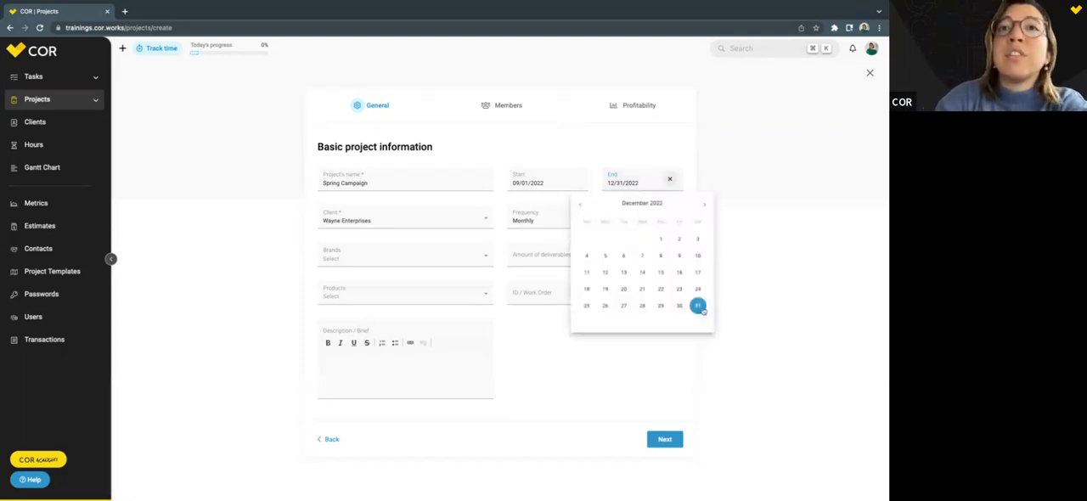
click(705, 204)
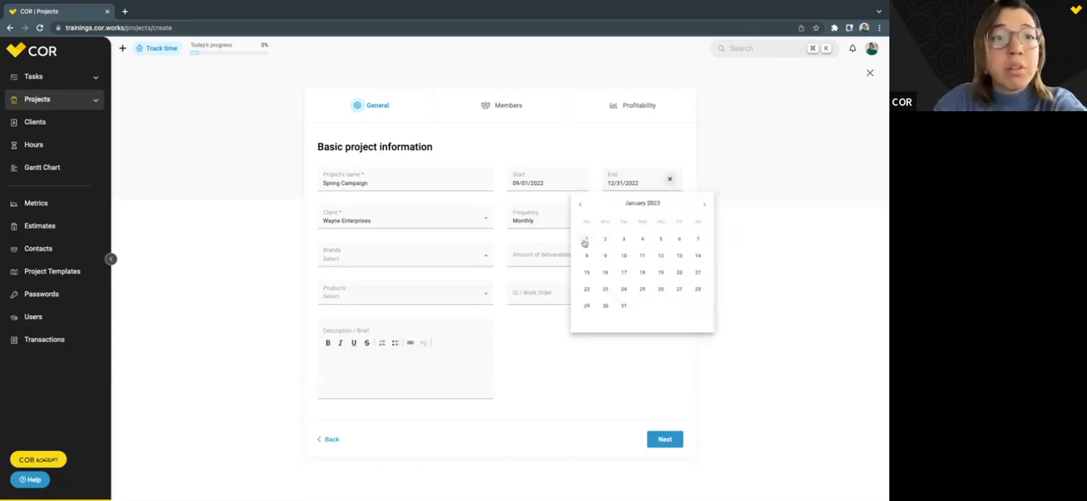
click(580, 204)
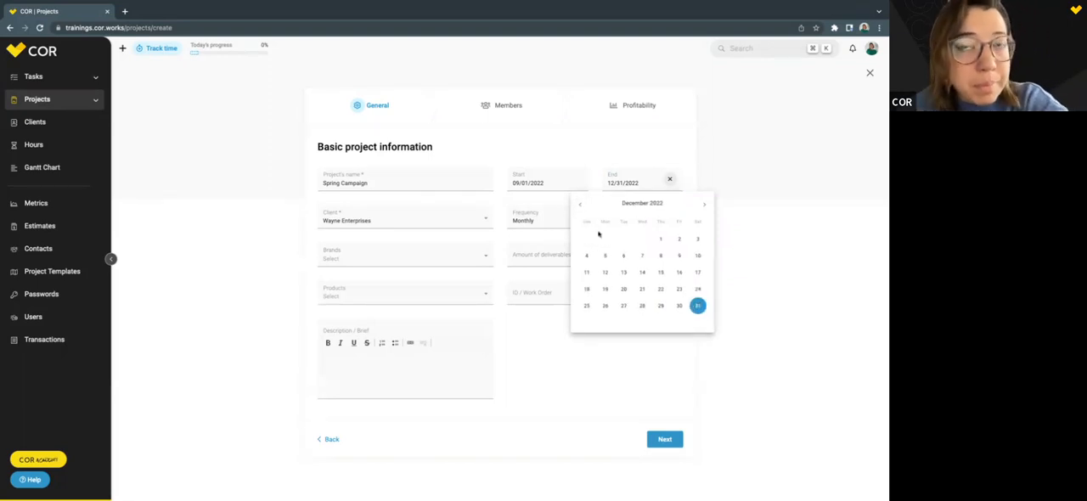
click(662, 289)
click(546, 182)
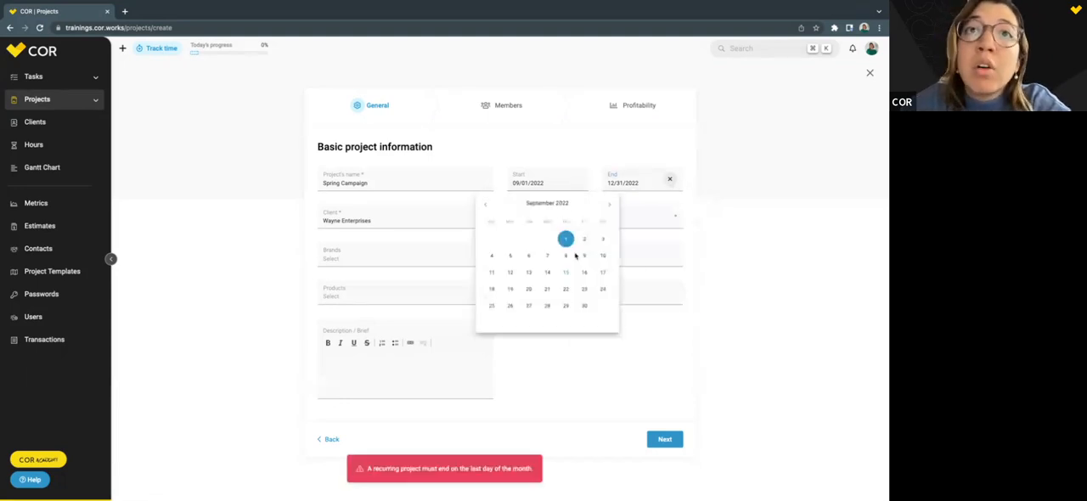
click(528, 274)
Shorten the project to one month by setting its end date to 09/30/2022.
click(624, 183)
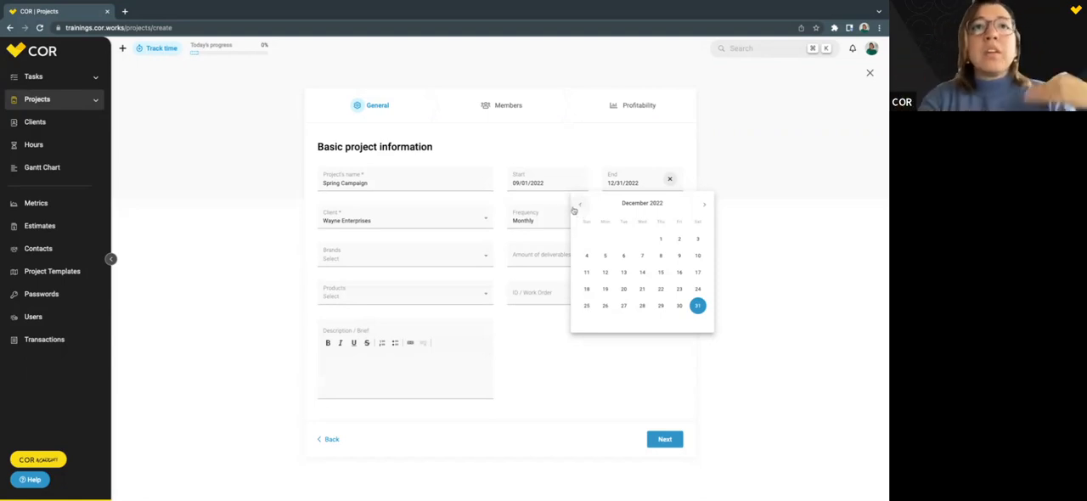
click(517, 154)
click(645, 183)
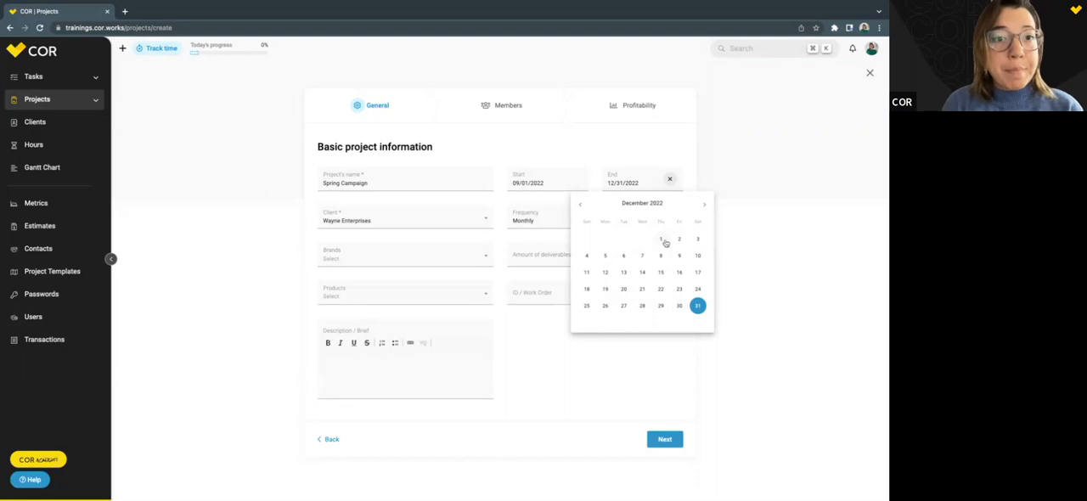
click(581, 206)
click(582, 207)
click(582, 206)
click(683, 310)
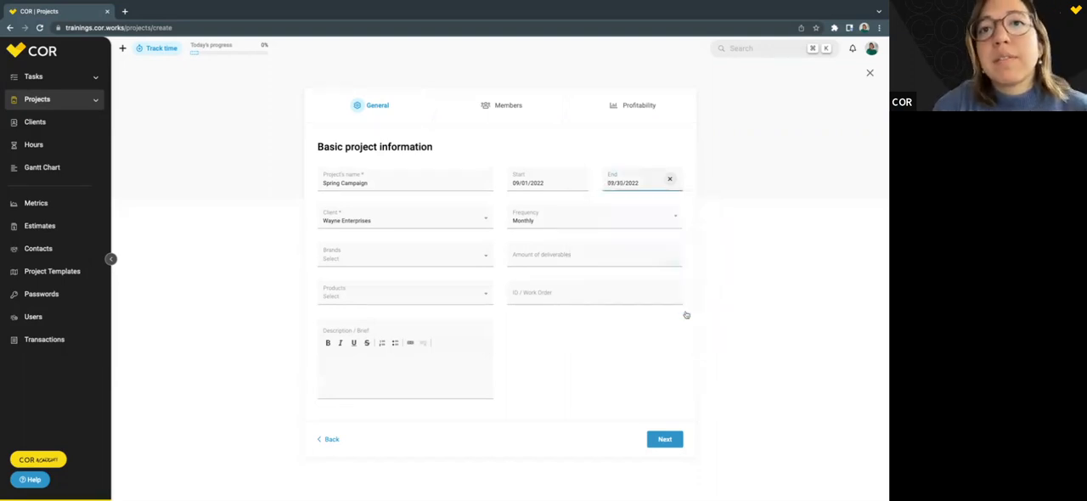
Set the project's end date to 12/31/2022.
click(666, 181)
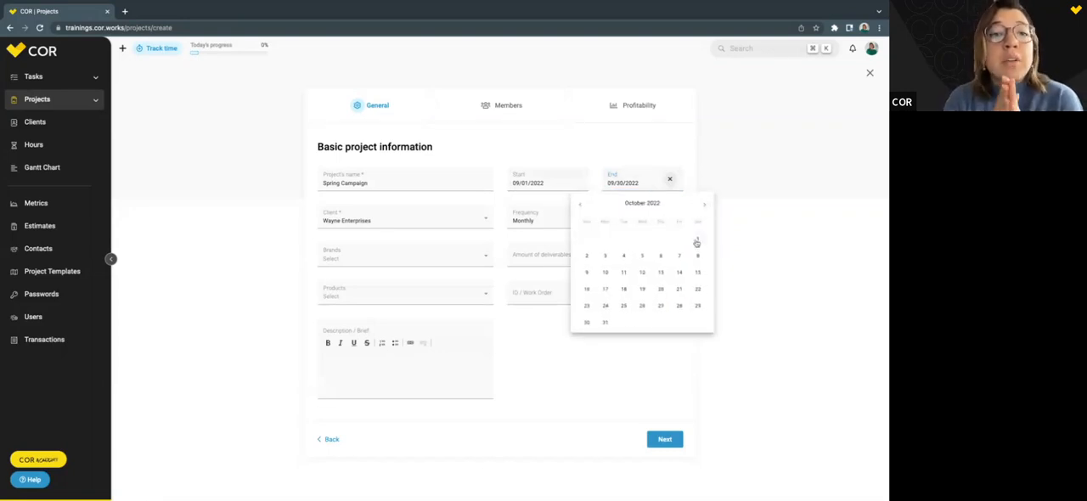
click(583, 207)
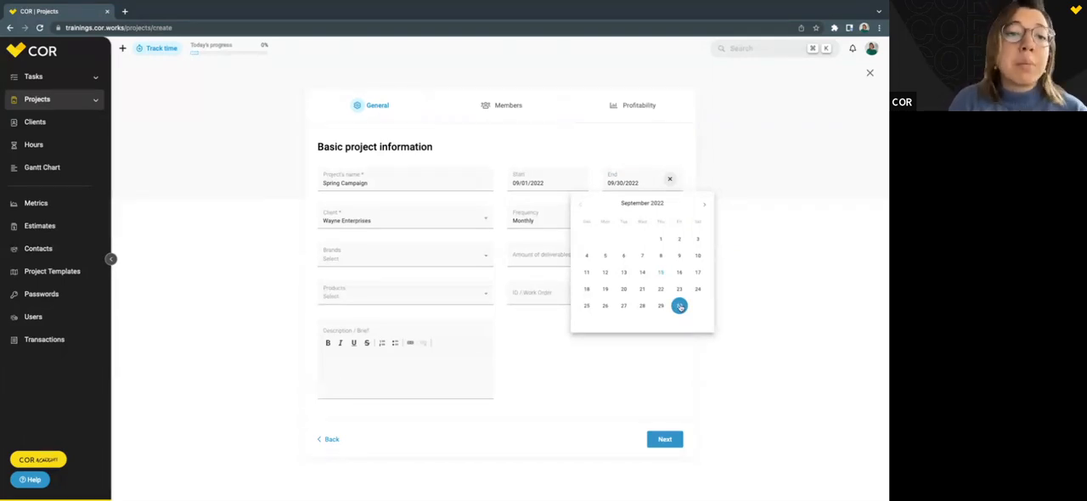
click(705, 207)
click(705, 208)
click(707, 209)
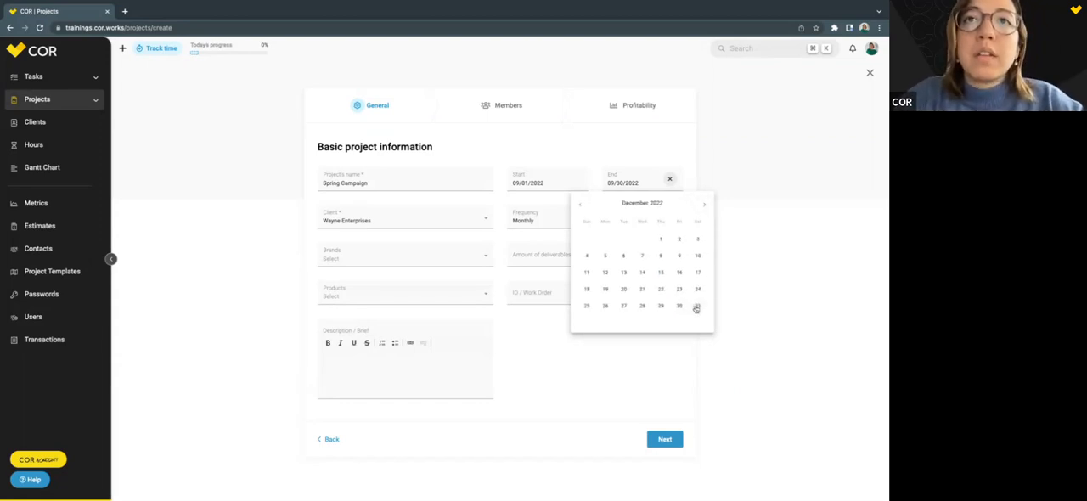
click(700, 313)
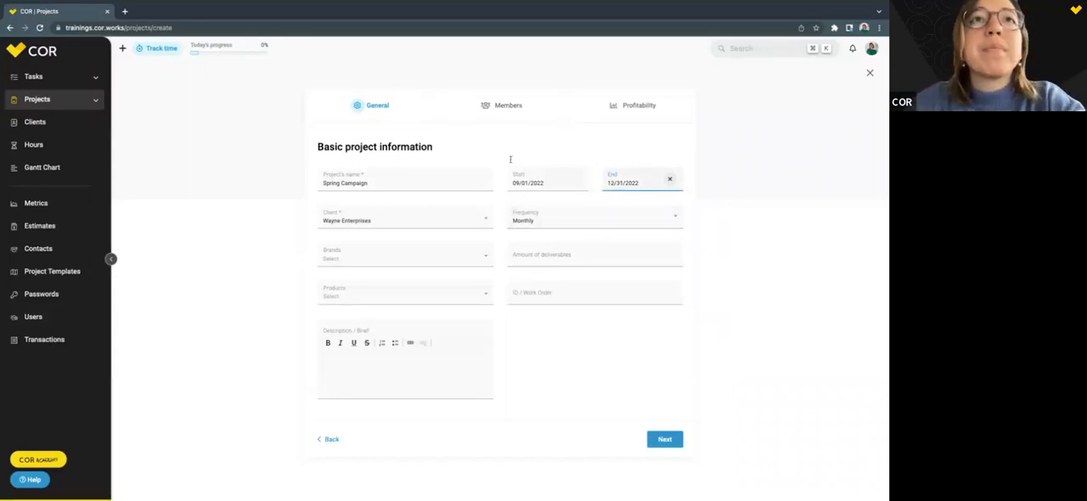
Continue to the members stage and add five people from the list as project members.
click(664, 439)
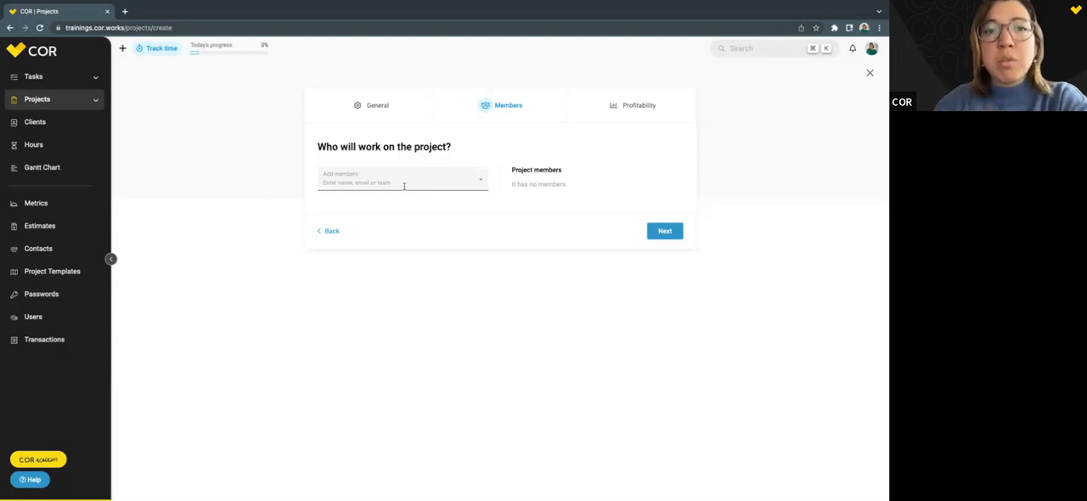
click(405, 186)
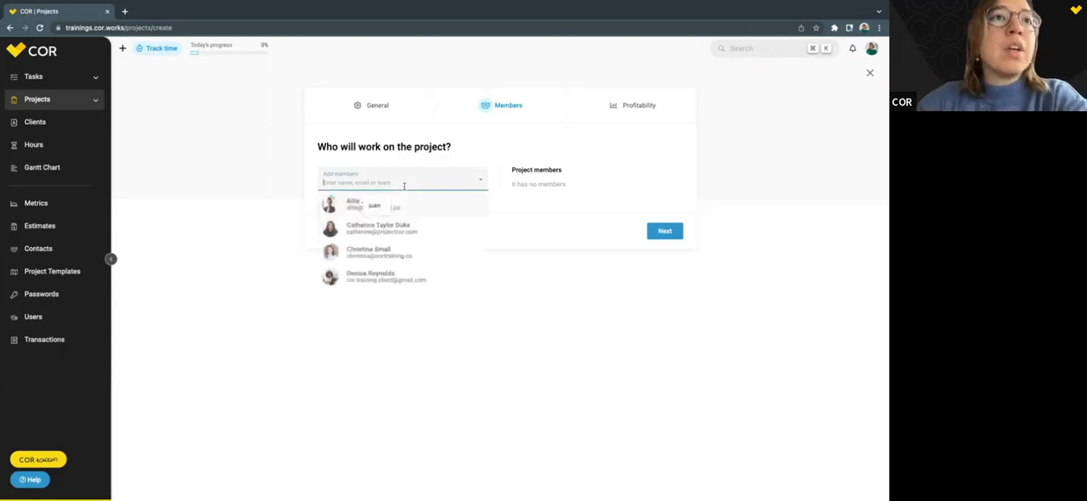
click(361, 229)
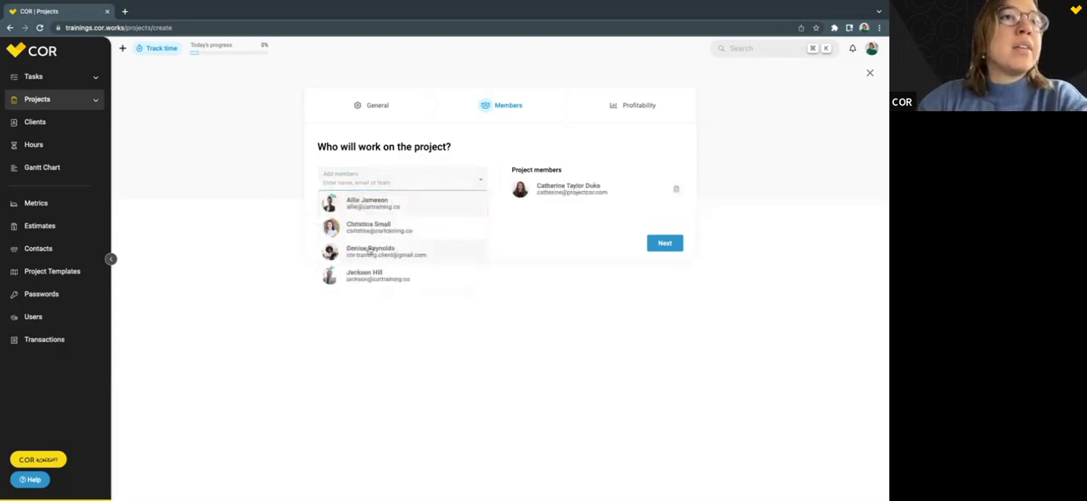
click(369, 274)
click(363, 236)
scroll(362, 236, down, 1)
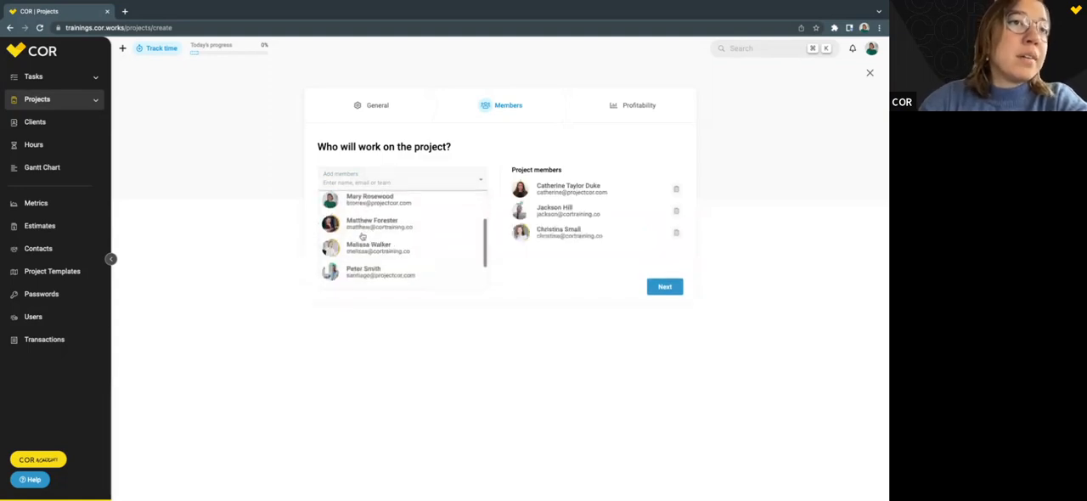
click(379, 227)
click(371, 254)
click(623, 156)
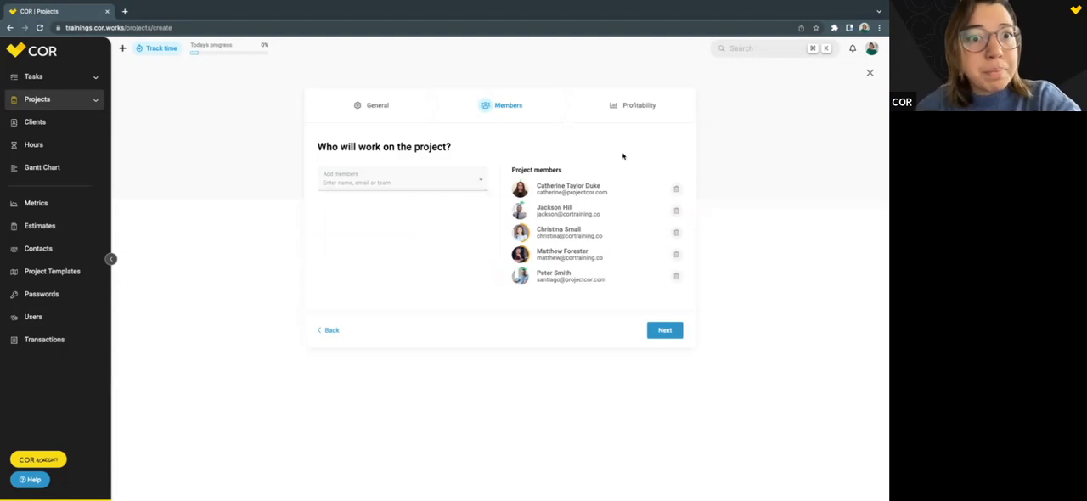
Set a quotation of 5,000 in the project's profitability settings and check the available fees.
click(643, 107)
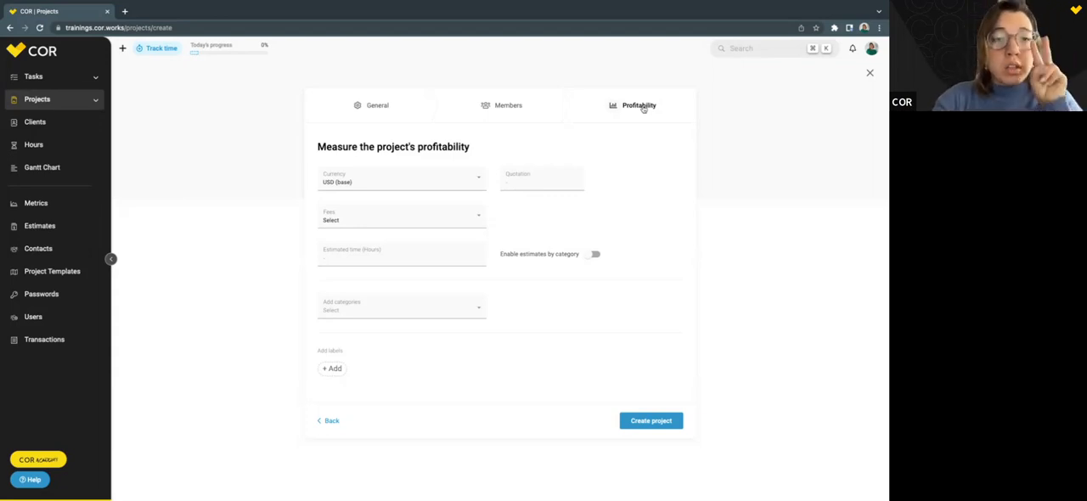
click(533, 182)
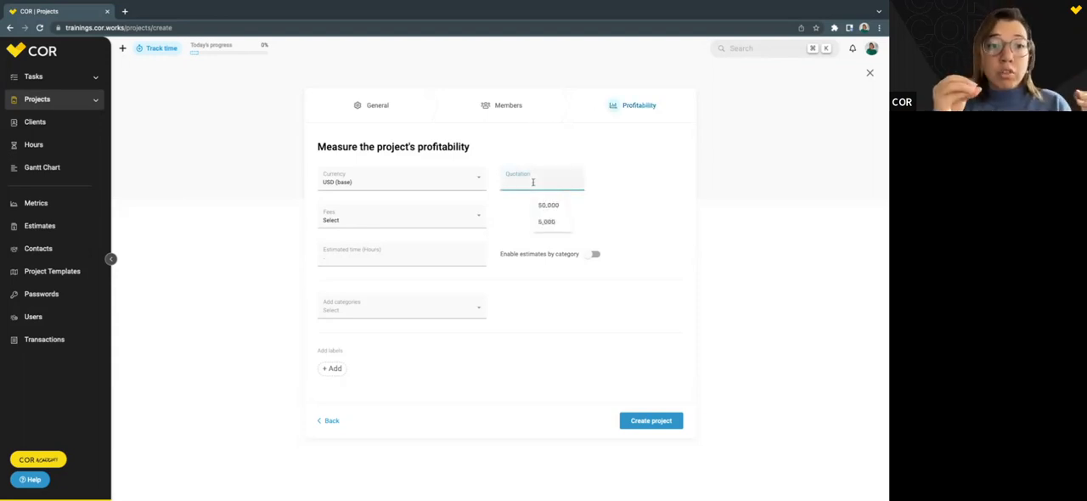
text(5000)
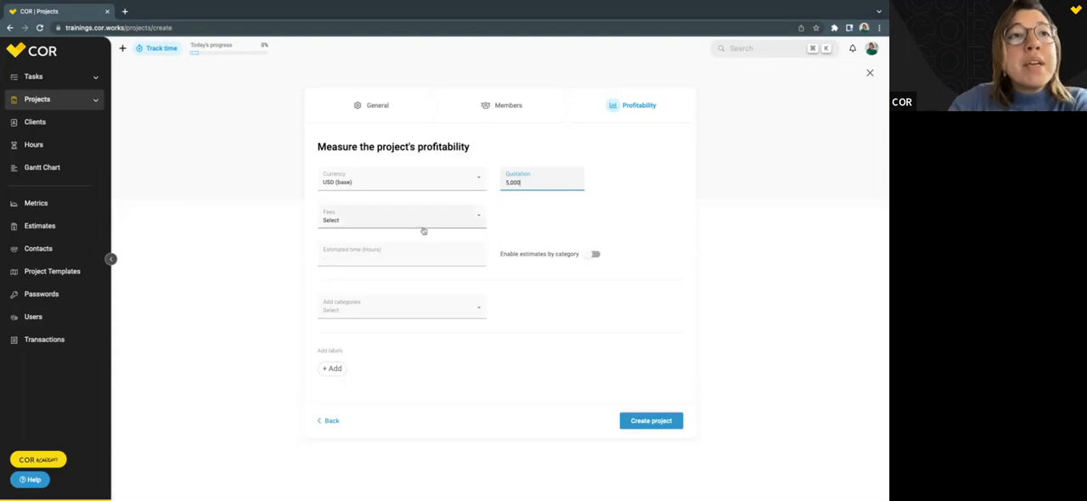
click(404, 221)
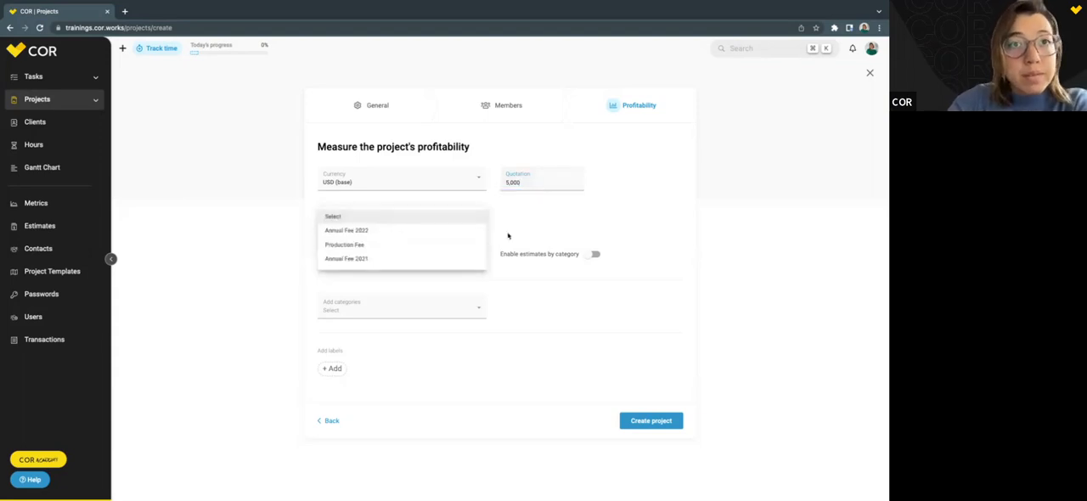
click(508, 230)
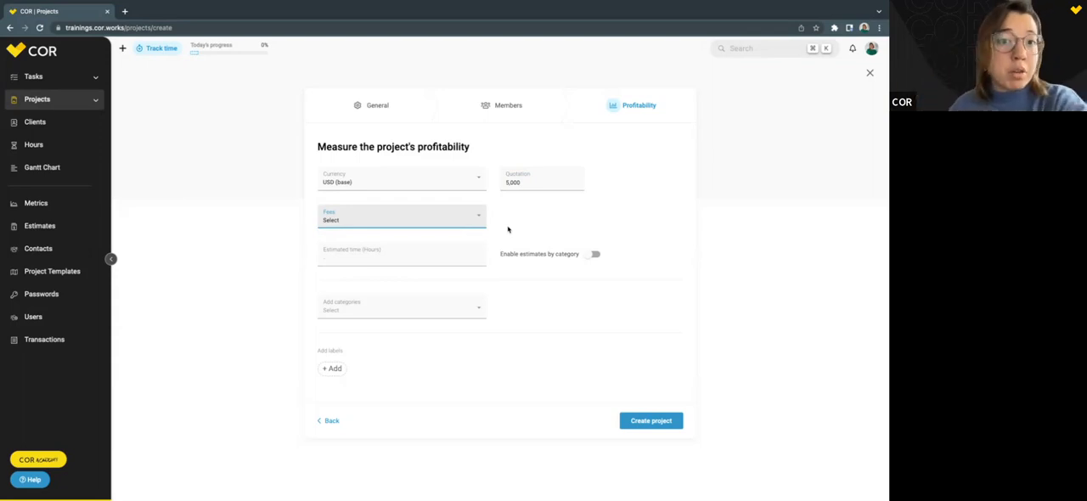
Clear the quotation and assign Annual Fee 2022 to the project instead.
double_click(526, 183)
key(BackSpace)
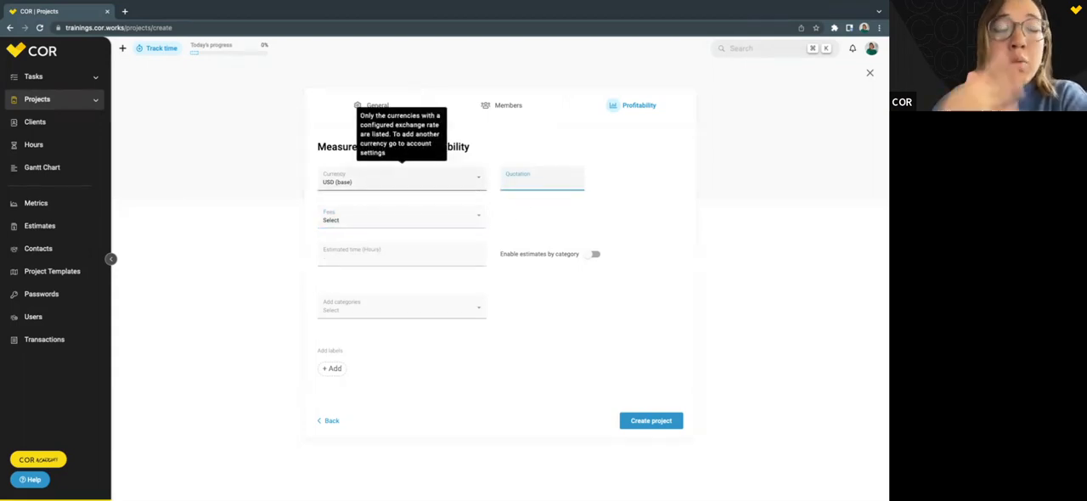
click(430, 218)
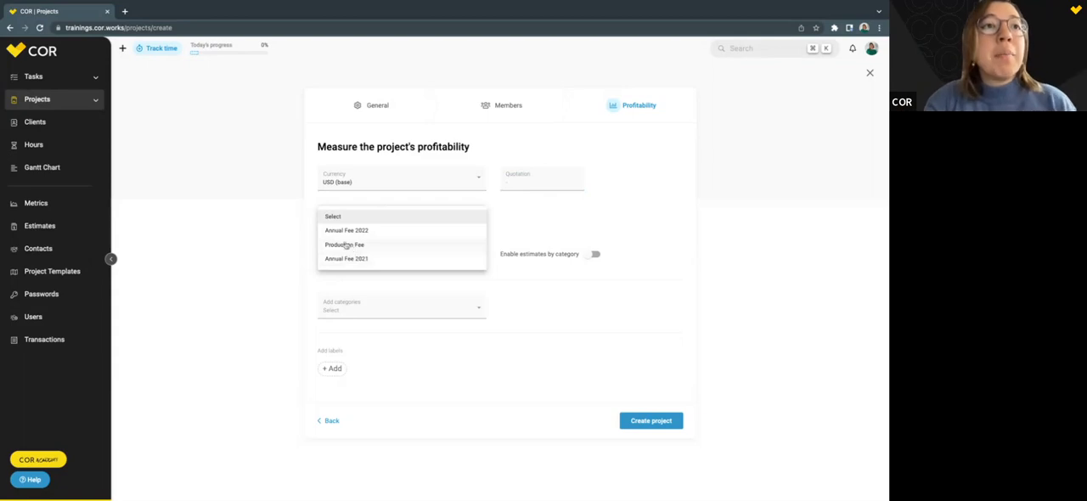
click(330, 236)
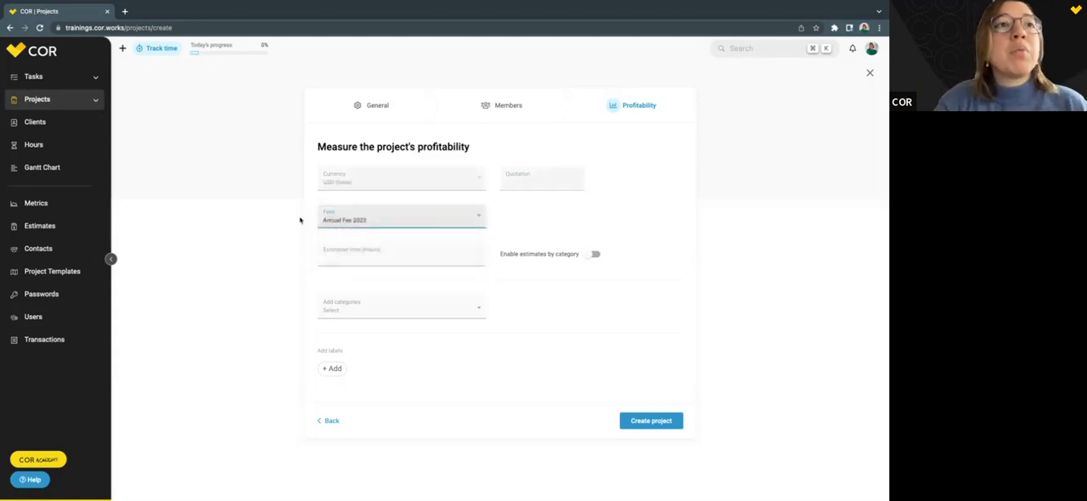
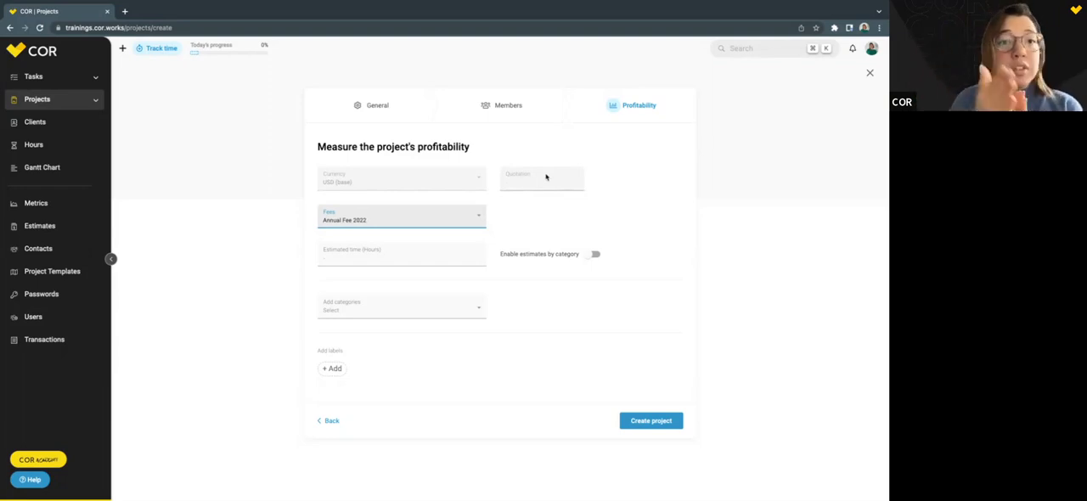
Review the fees available for the project and keep Annual Fee 2022 selected.
click(425, 216)
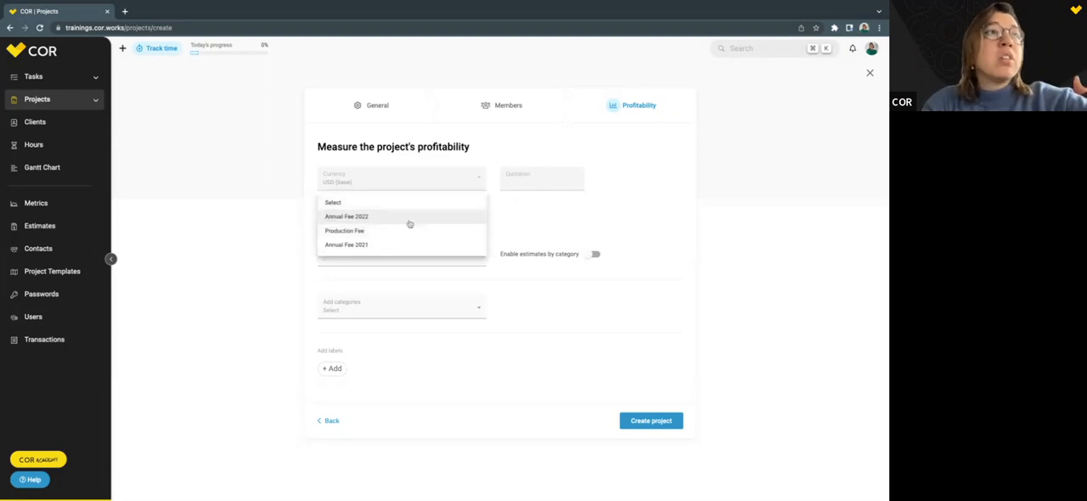
key(Return)
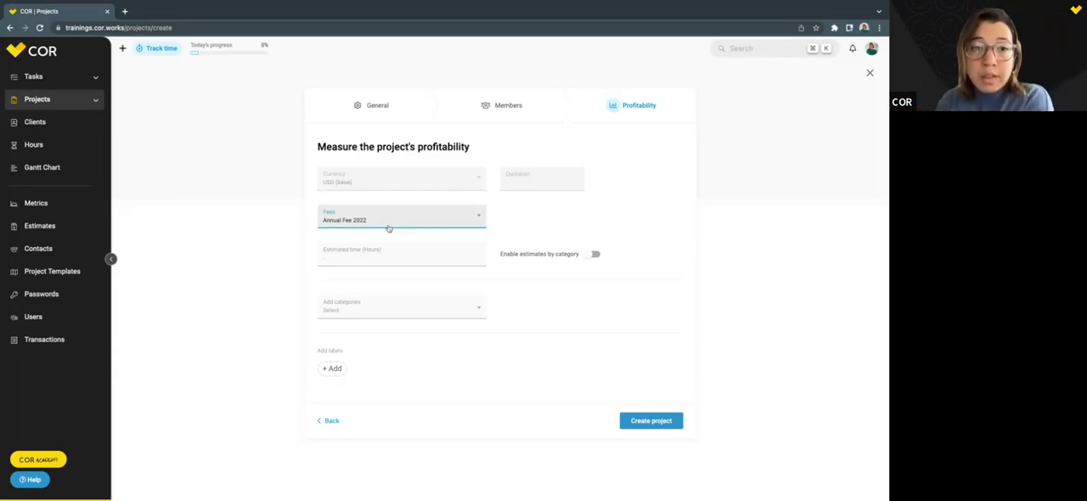
click(389, 226)
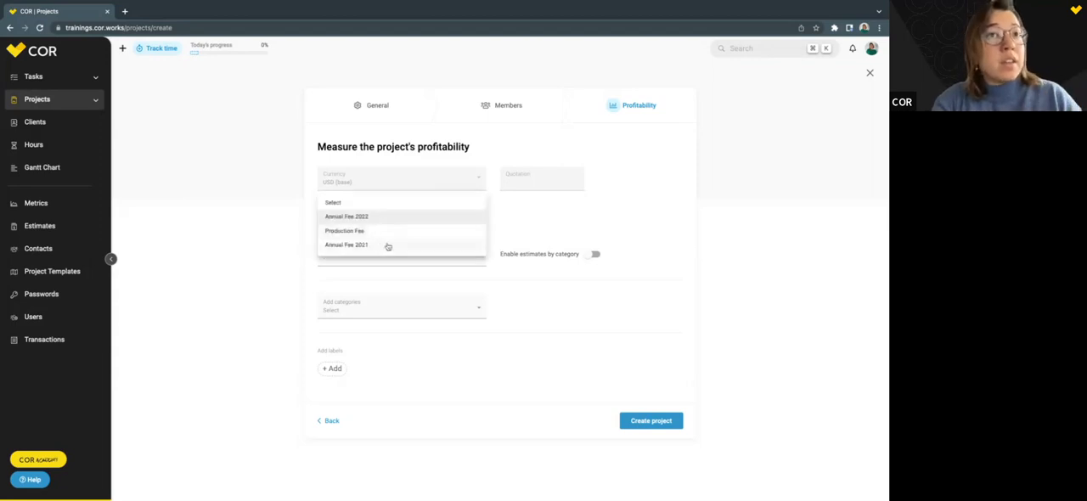
click(586, 245)
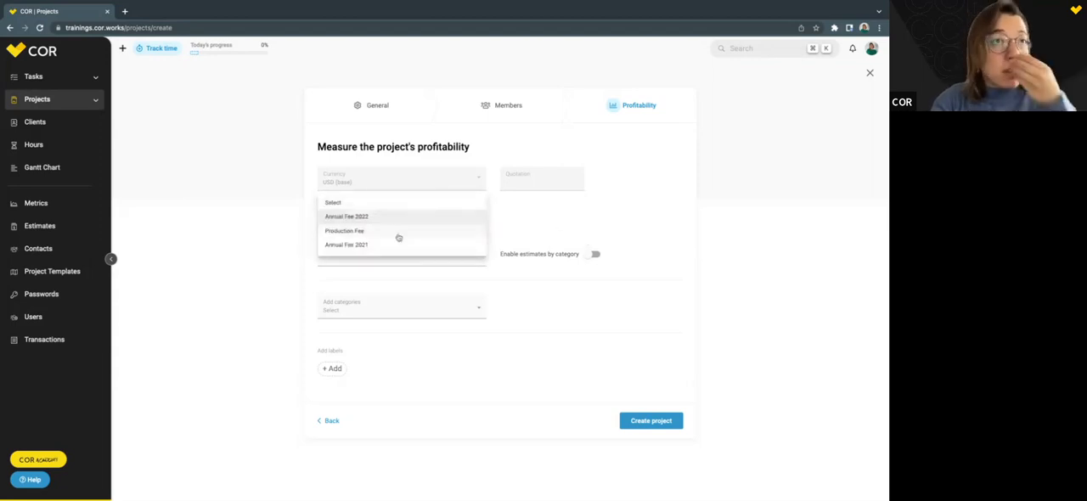
click(387, 216)
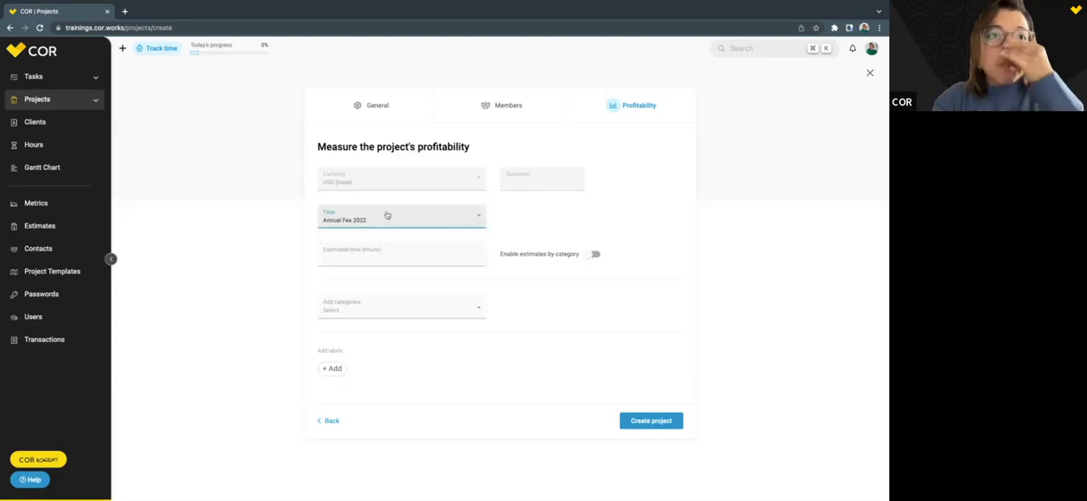
Check the project's general information and set its estimated time to 60 hours in the profitability settings.
click(379, 250)
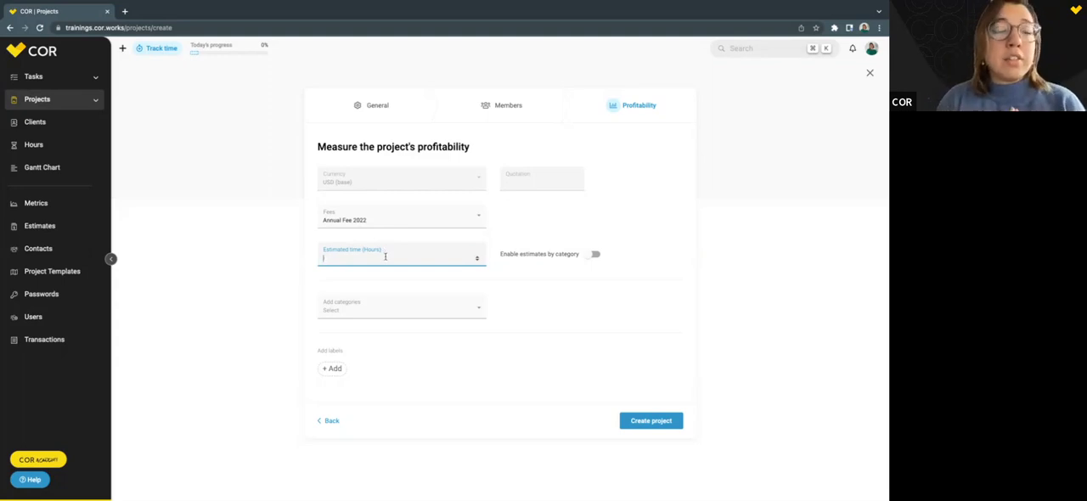
click(381, 110)
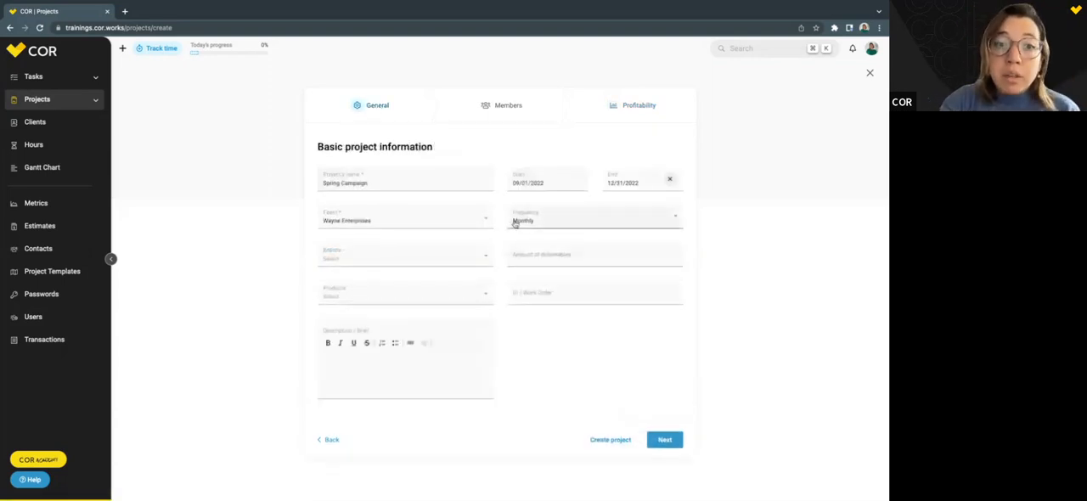
click(627, 106)
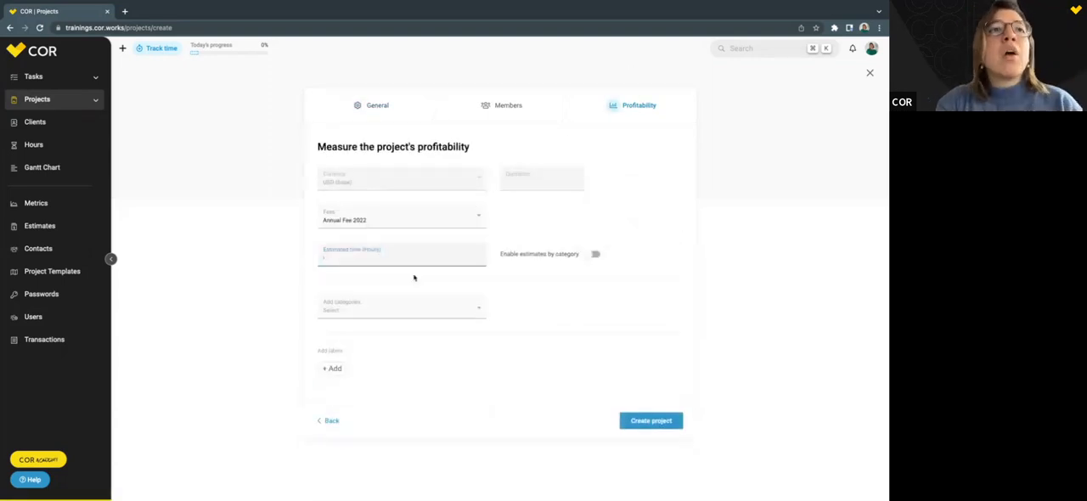
click(404, 259)
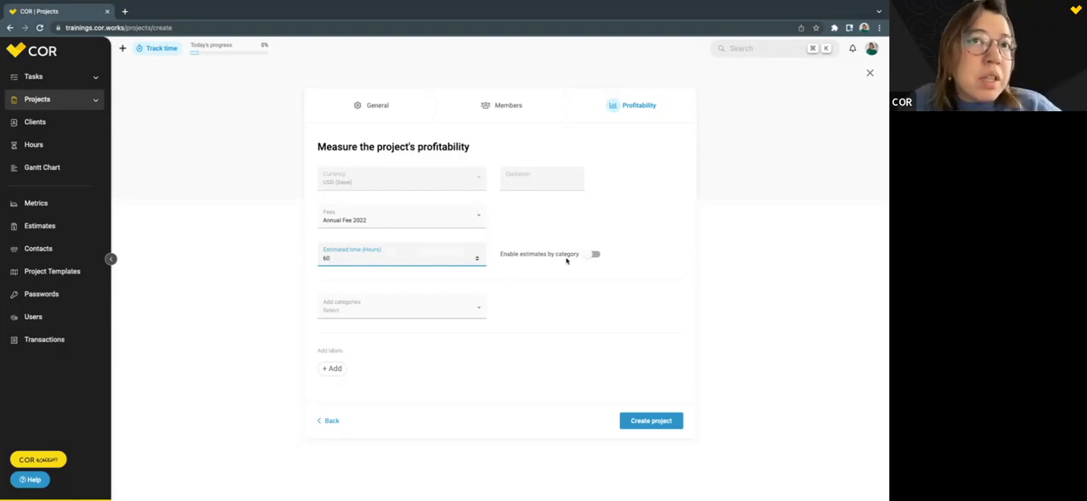
Enable estimates by category and add the Account management, Creative and Social Media categories to the project.
click(591, 256)
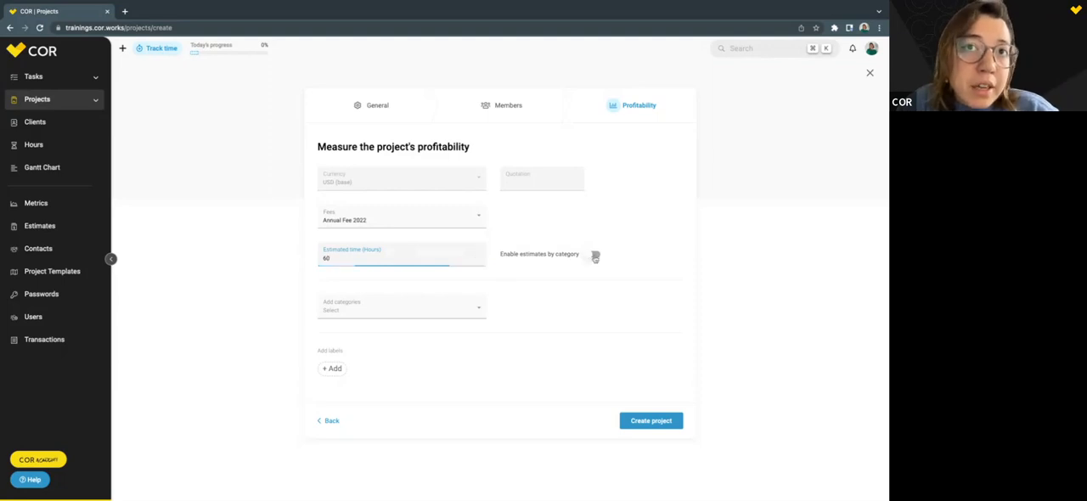
click(358, 312)
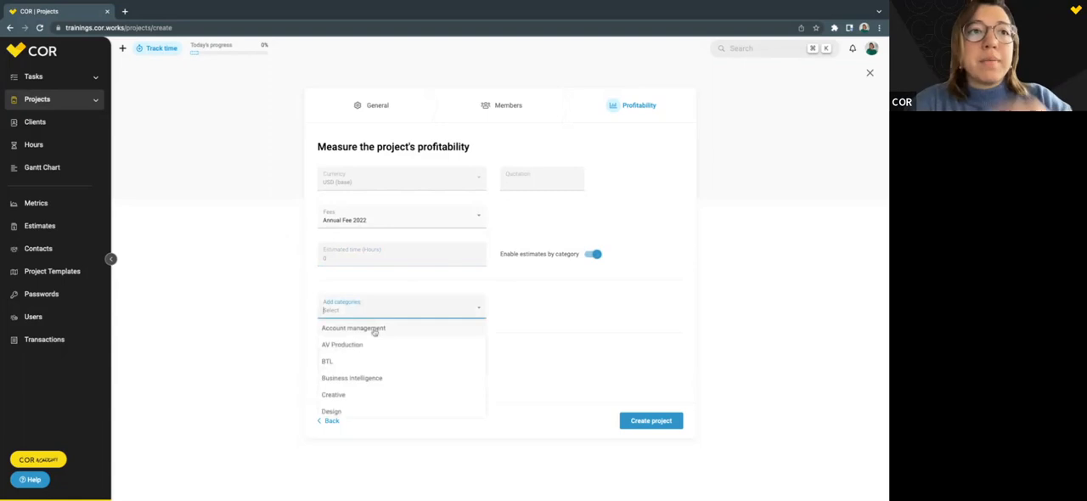
scroll(375, 331, down, 3)
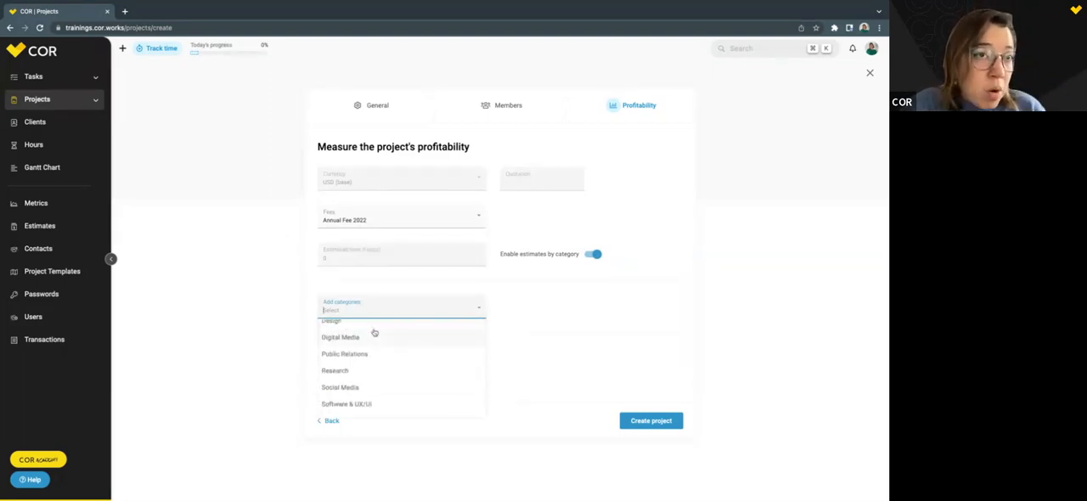
scroll(374, 332, down, 2)
scroll(374, 332, up, 5)
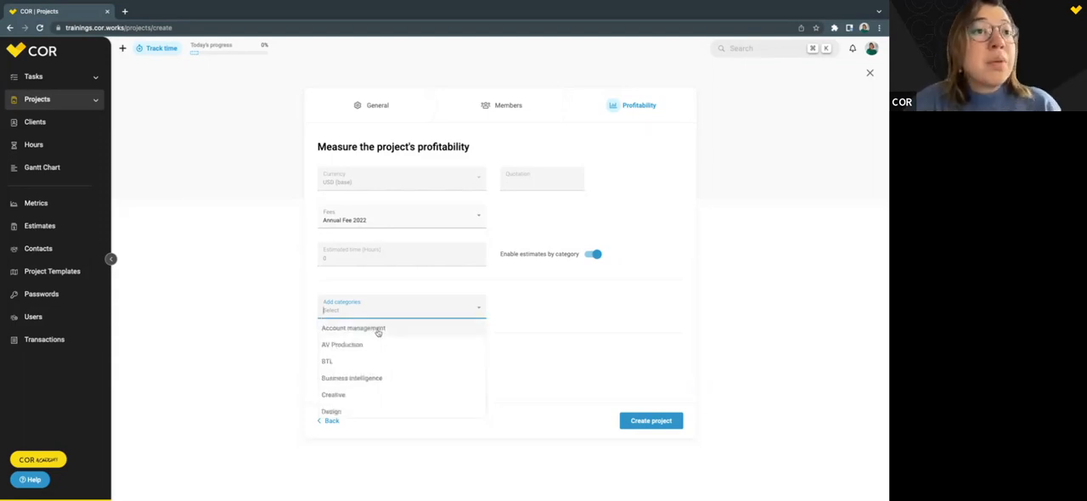
click(376, 332)
click(379, 312)
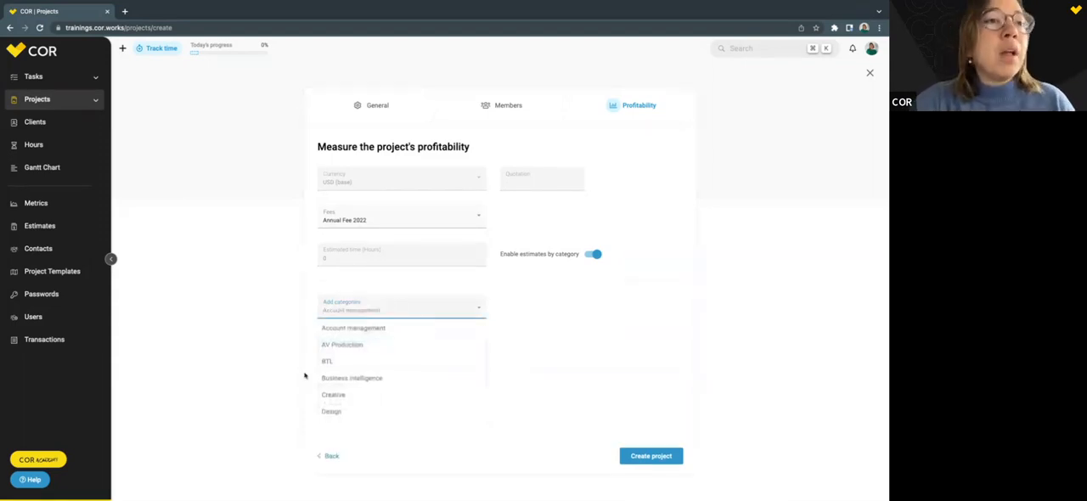
click(370, 388)
click(360, 316)
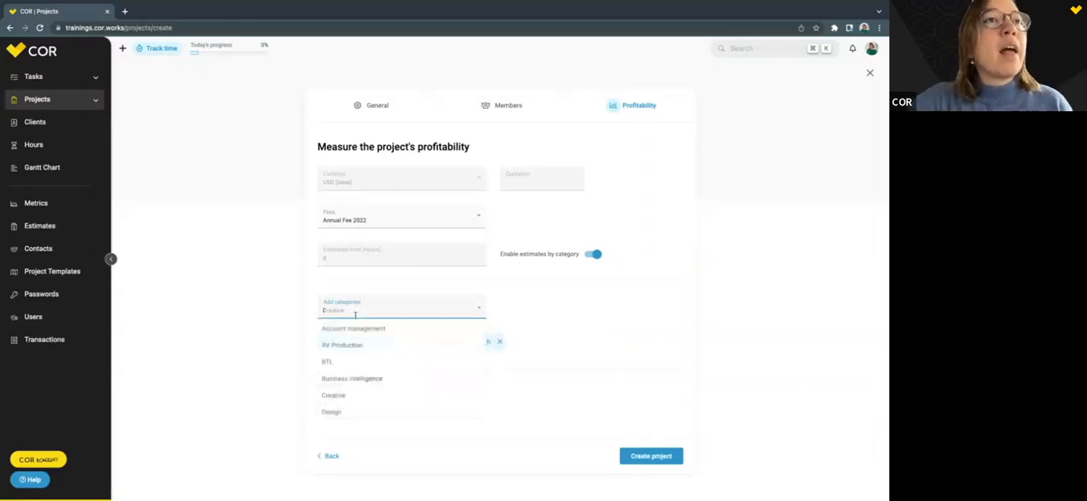
scroll(370, 350, down, 3)
scroll(369, 350, down, 2)
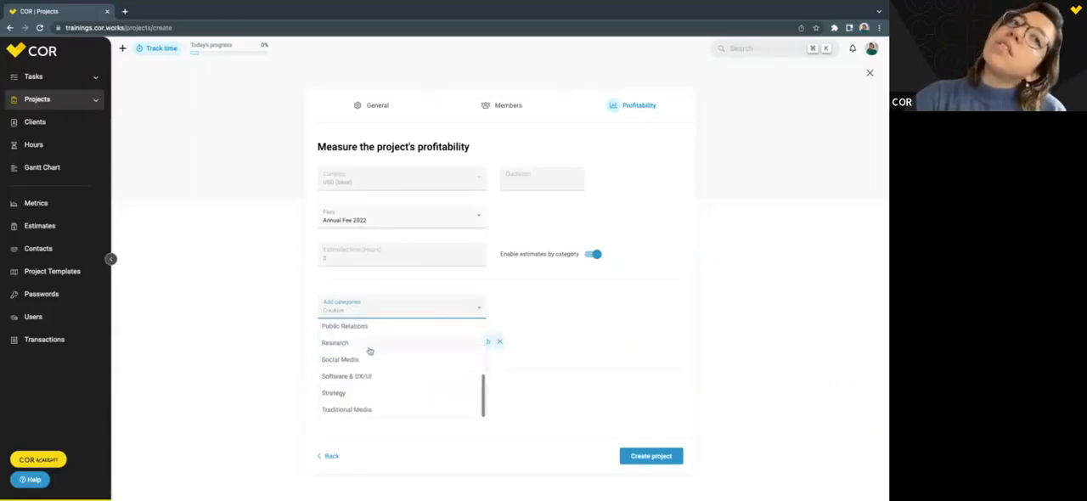
click(369, 355)
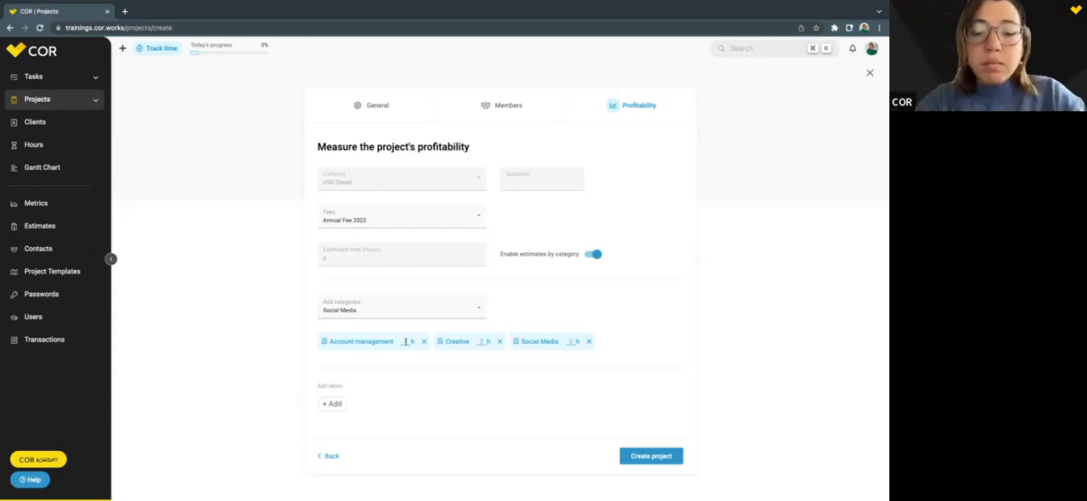
Estimate 20 hours for Account management, 15 for Creative and 30 for Social Media.
text(80)
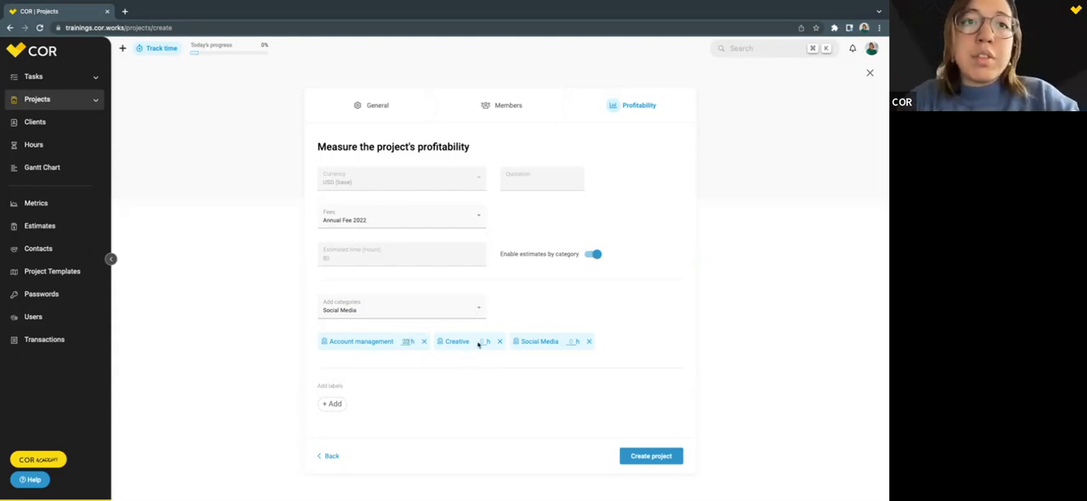
click(481, 343)
text(15)
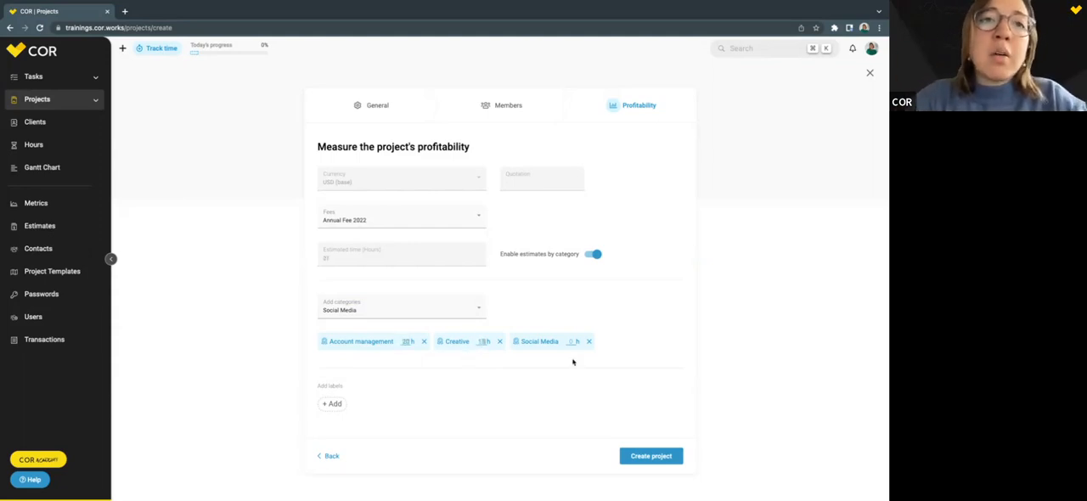
text(30)
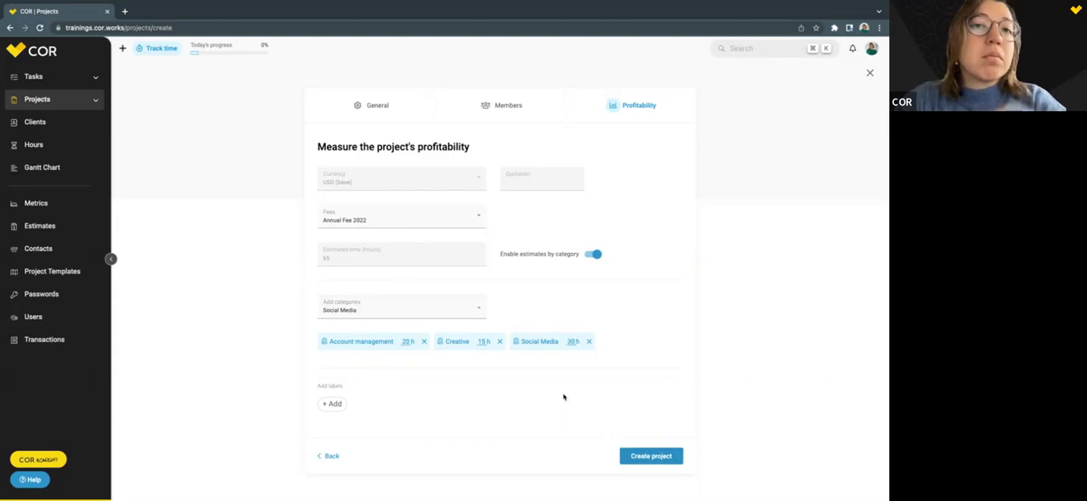
Disable estimates by category, remove all three added categories and create the project.
click(593, 254)
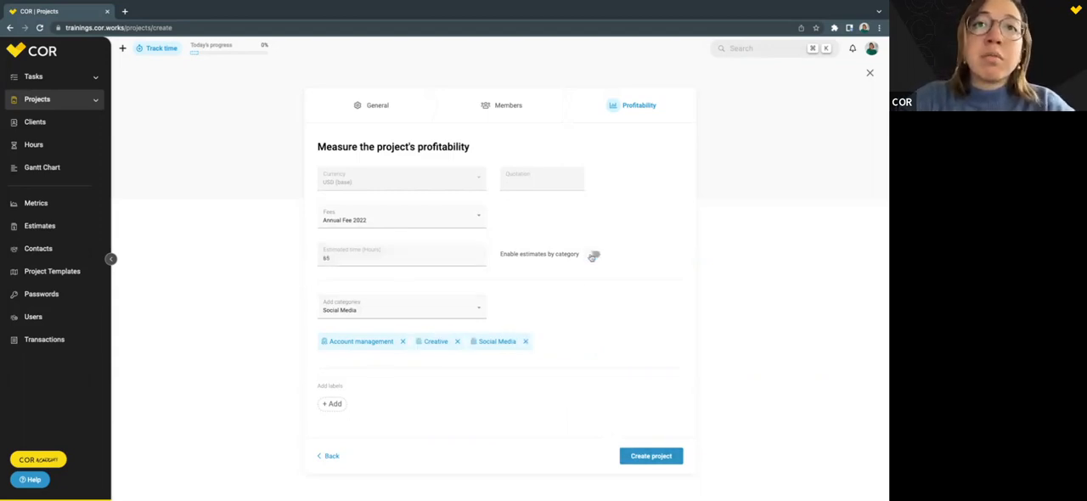
click(403, 342)
click(363, 341)
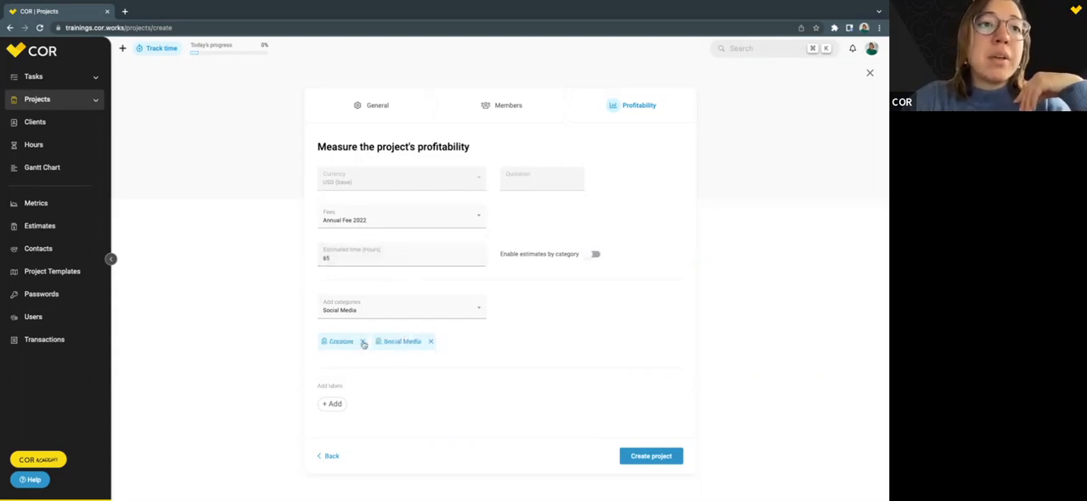
click(377, 342)
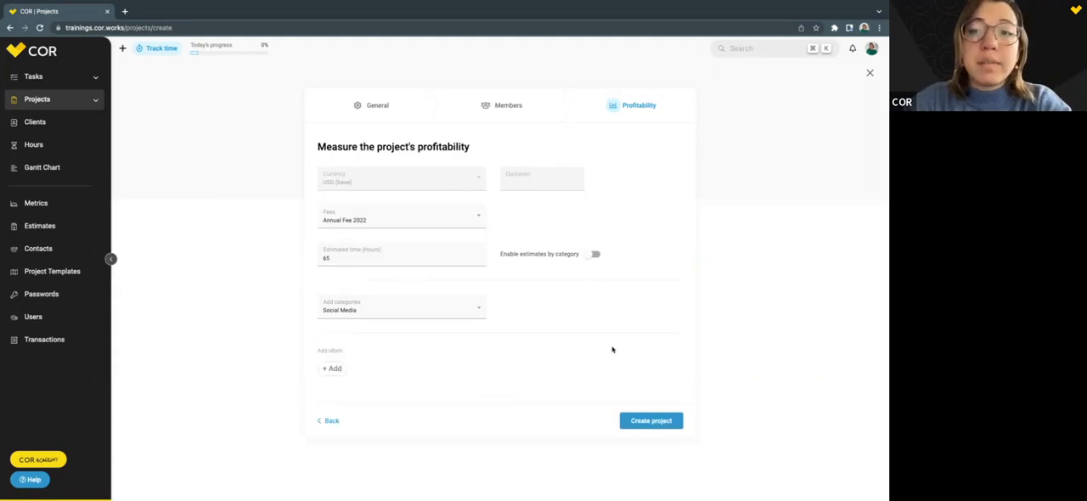
click(646, 421)
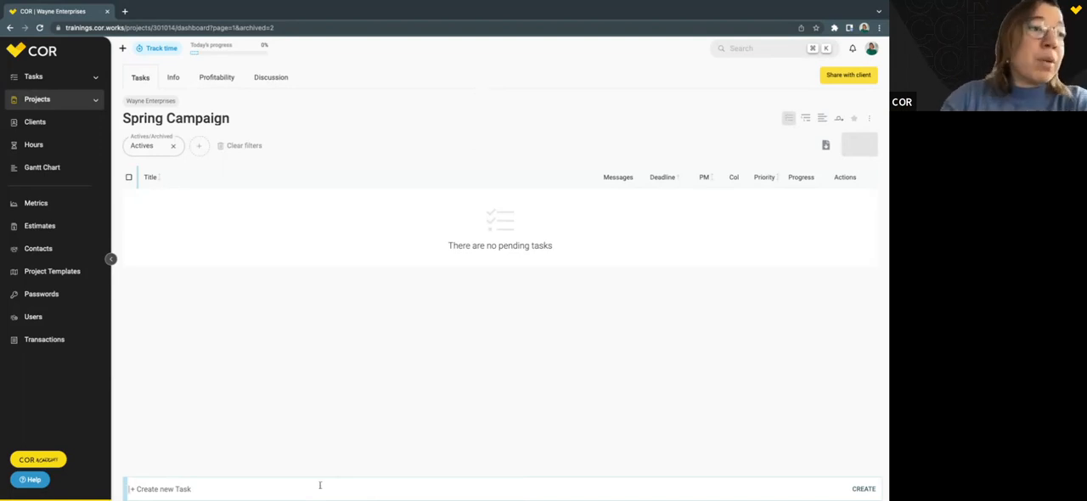
Add a task titled Internal Brief to the Spring Campaign project.
click(243, 483)
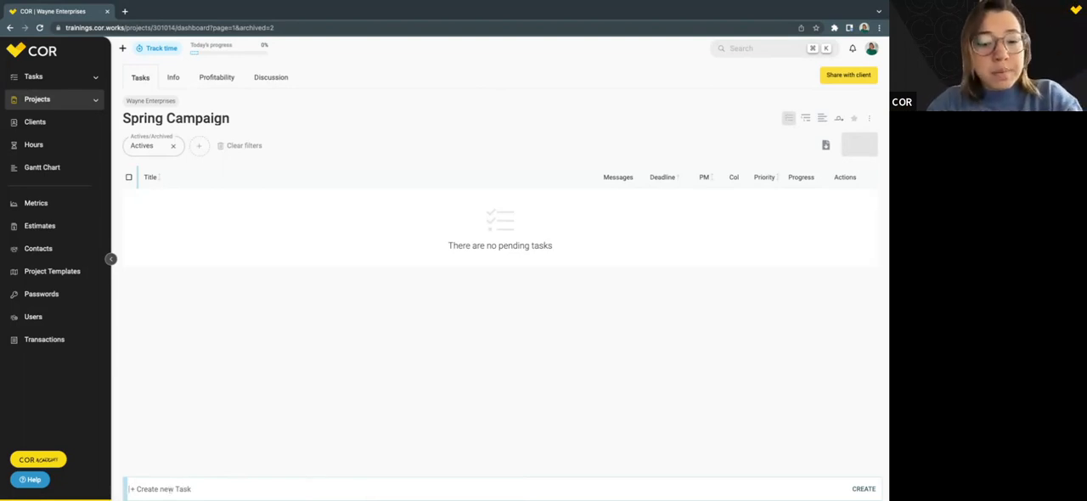
text(Ine)
text(ernal)
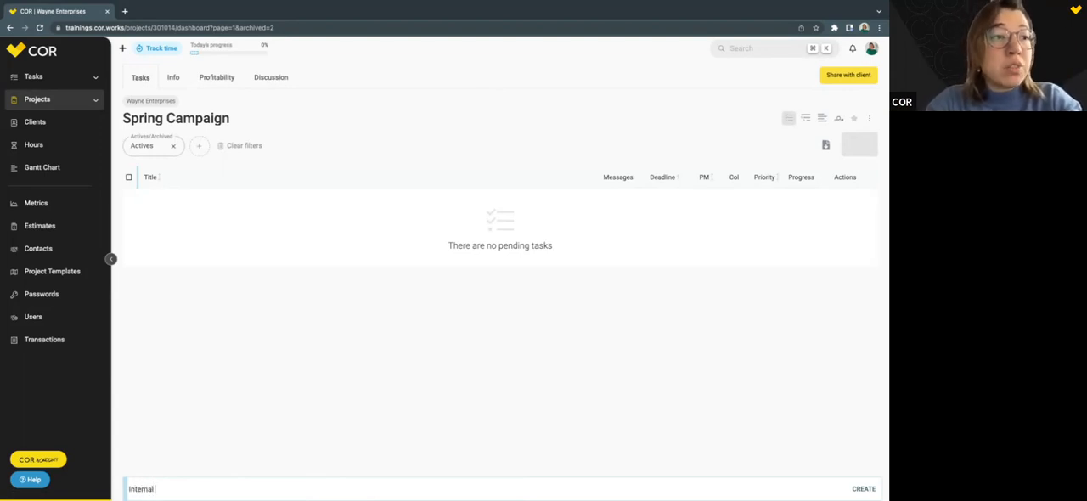
text( Brief)
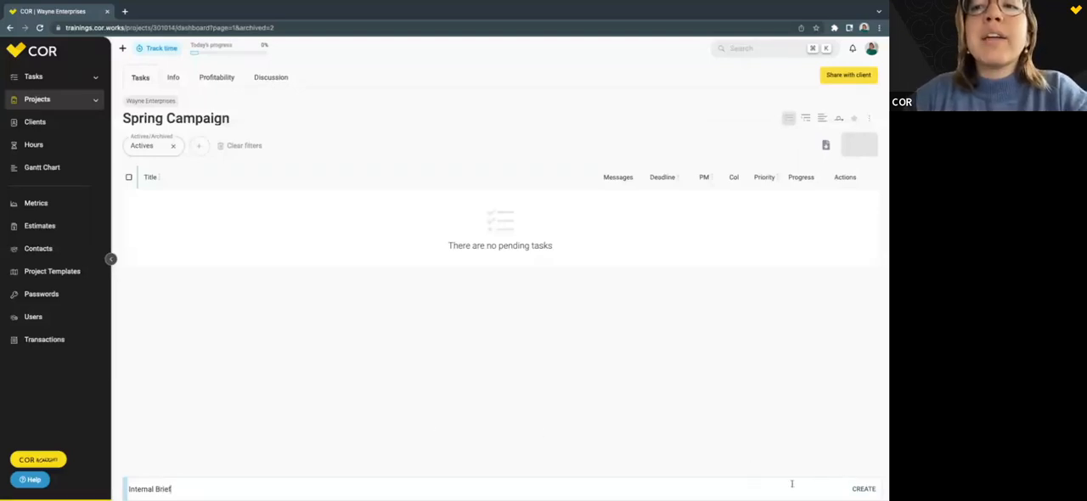
key(Return)
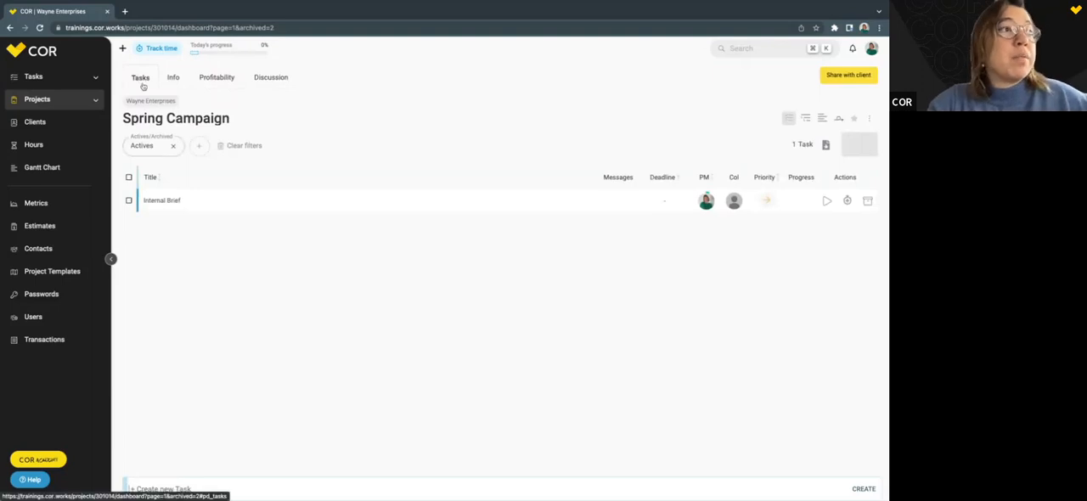
Set the Spring Campaign project's status to In progress in its project information.
click(175, 79)
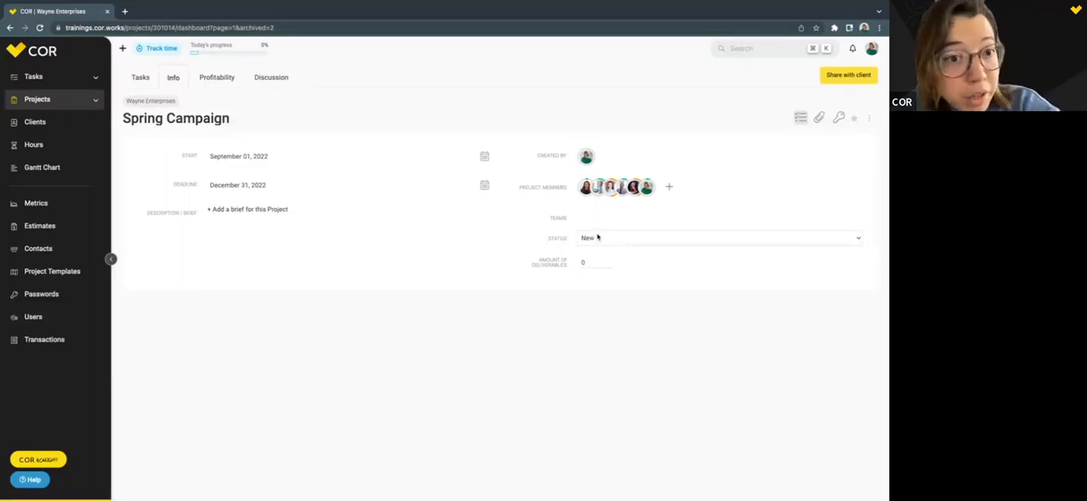
click(598, 238)
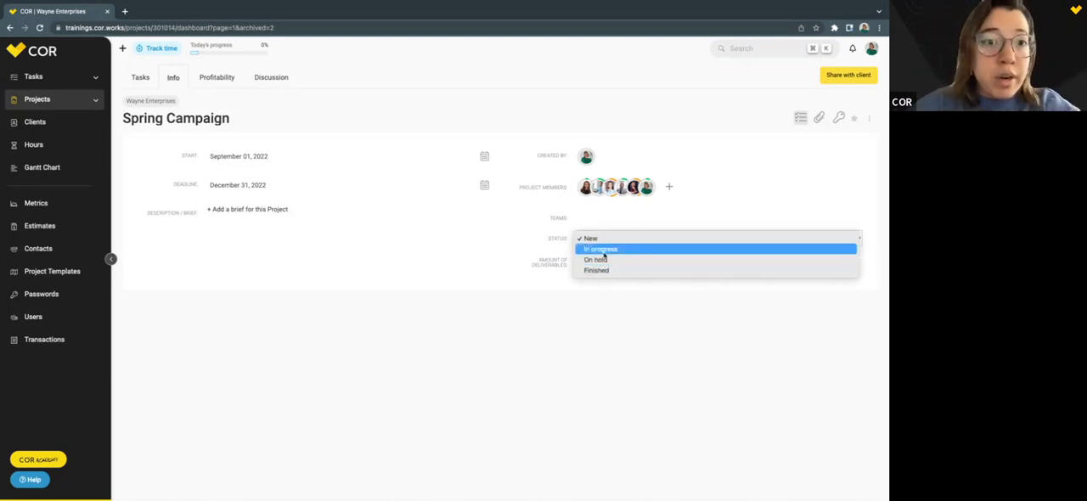
click(604, 249)
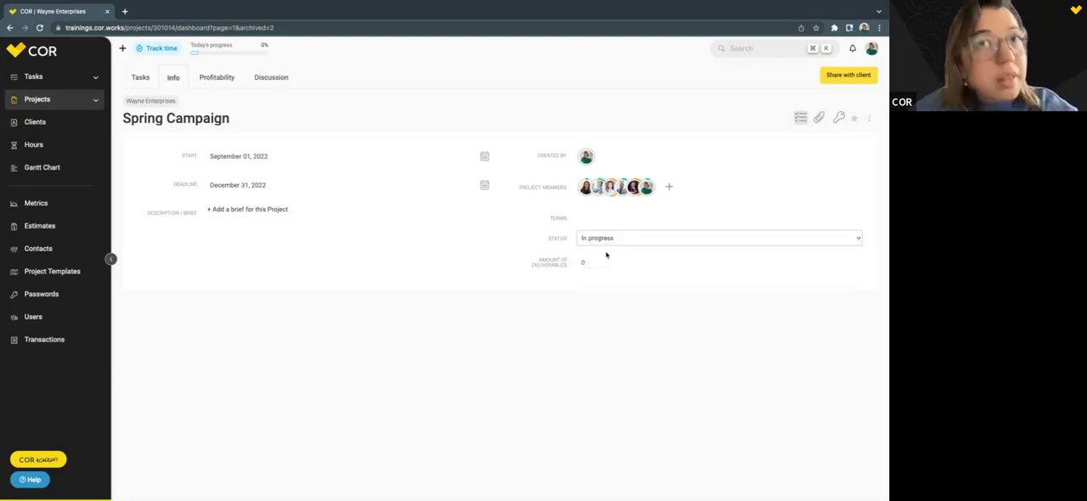
Put the Spring Campaign project on hold and return its status to In progress.
click(640, 239)
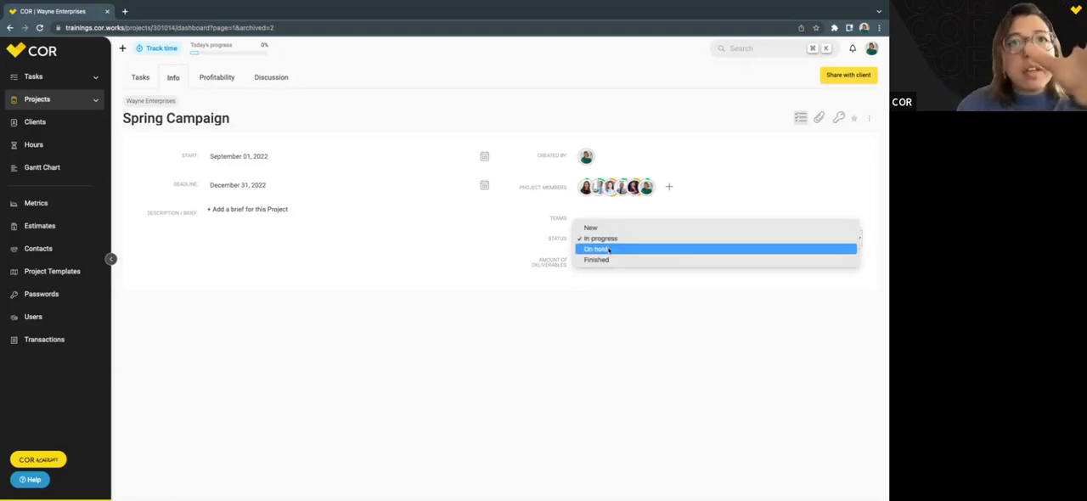
click(608, 249)
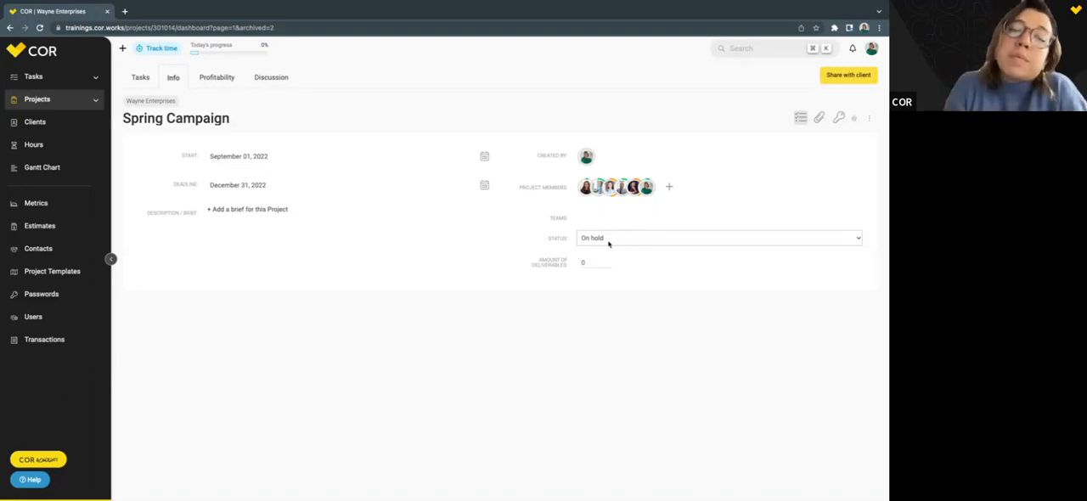
click(608, 241)
click(602, 228)
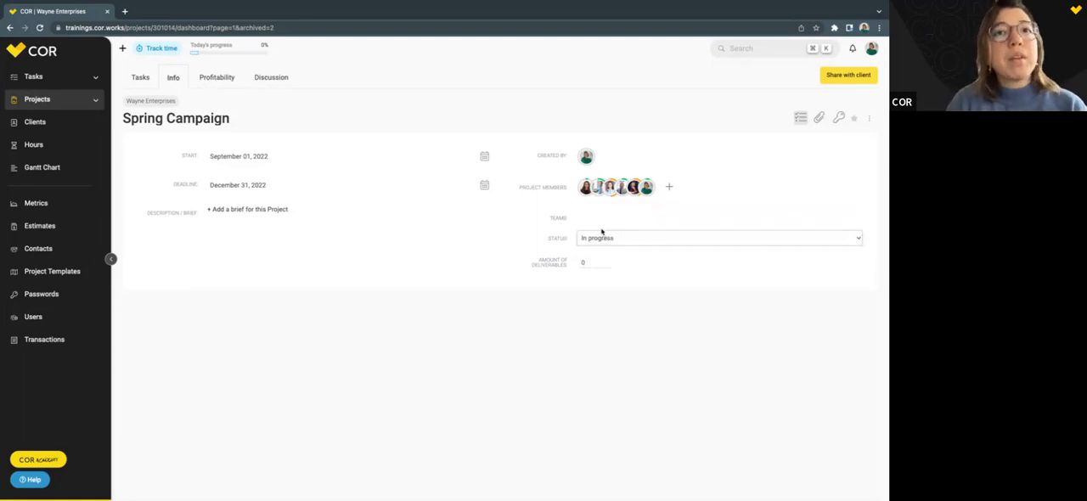
Set the Spring Campaign project's status to New.
click(604, 239)
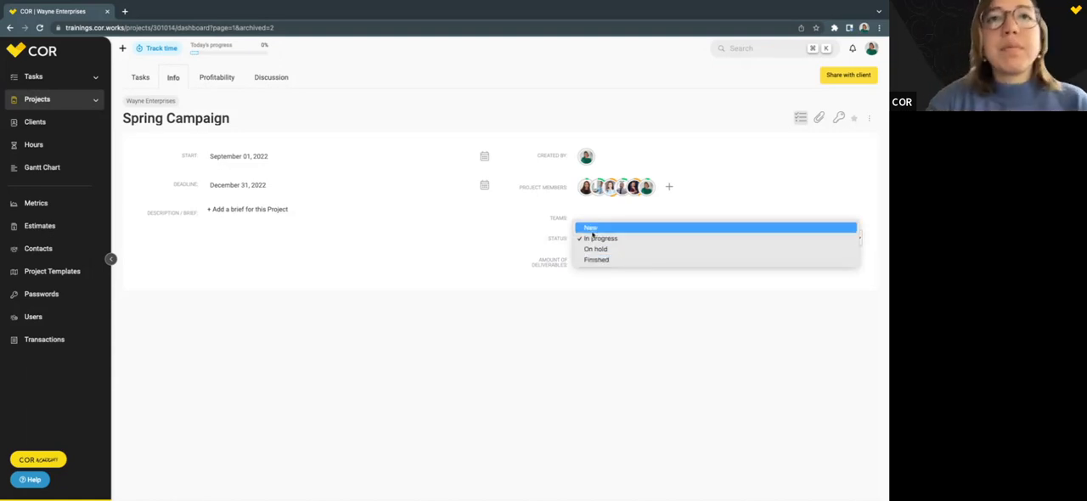
click(591, 228)
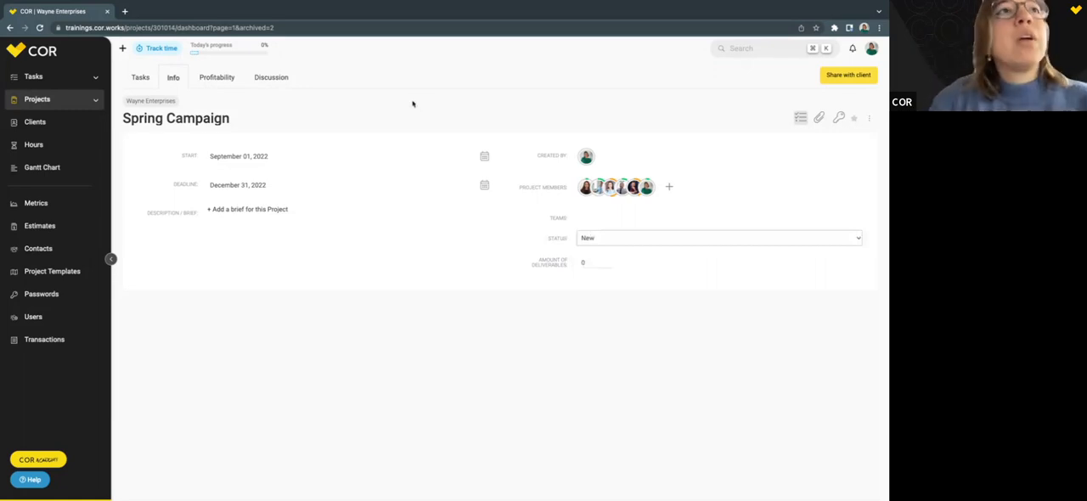
Look at the project's discussion area and its projected and current profitability.
click(276, 81)
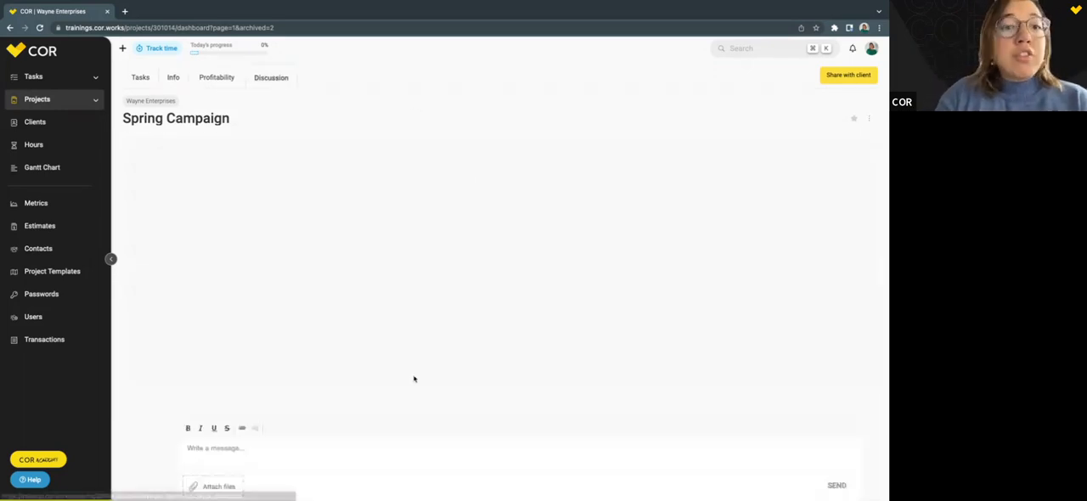
click(216, 78)
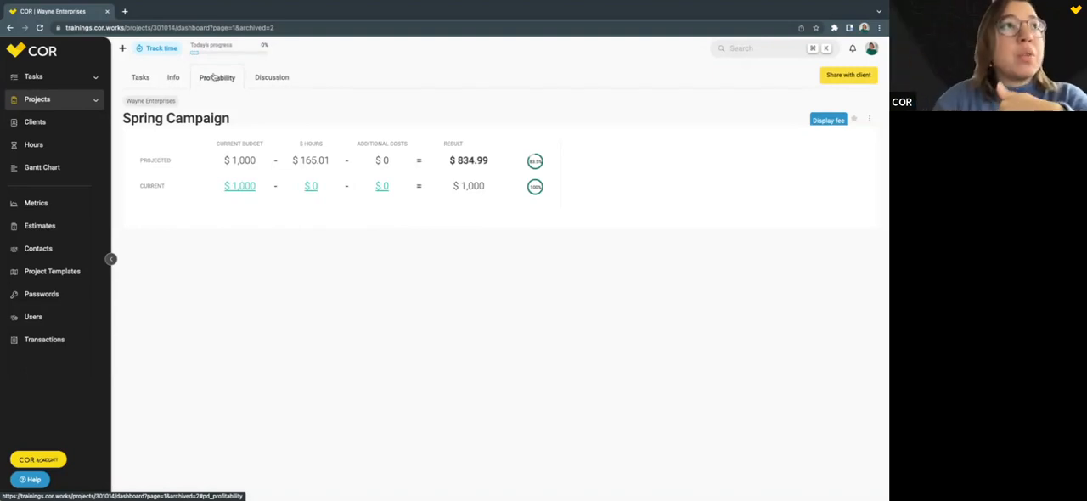
Return to the project's tasks, switch them to the detailed list view and open the Internal Brief task.
click(143, 80)
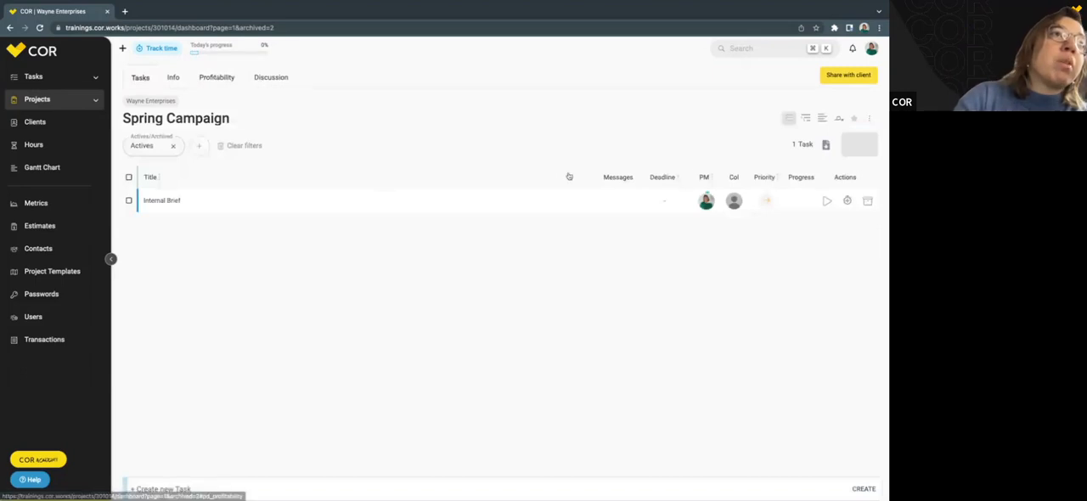
click(806, 118)
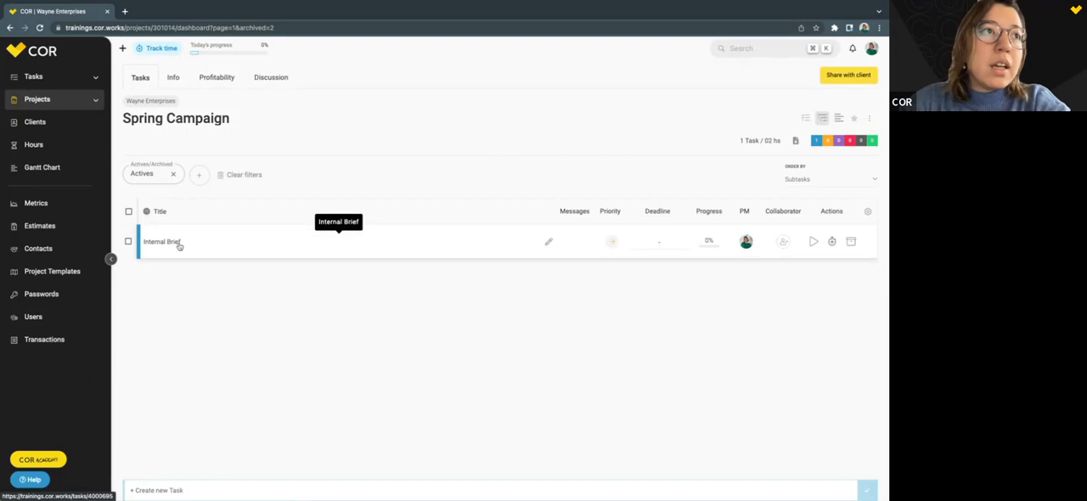
click(179, 245)
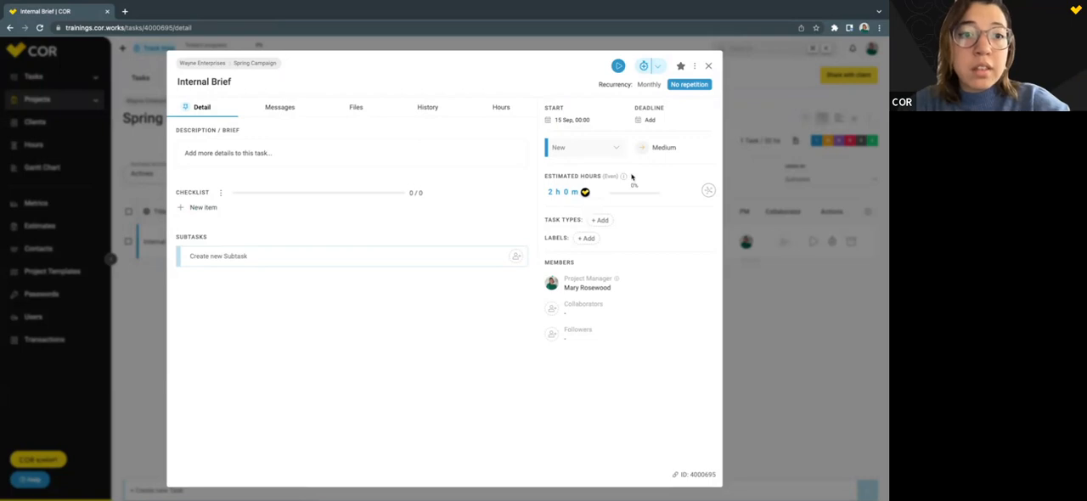
Set the Internal Brief task's deadline to September 22 at 11:45 AM and its priority to High.
click(648, 119)
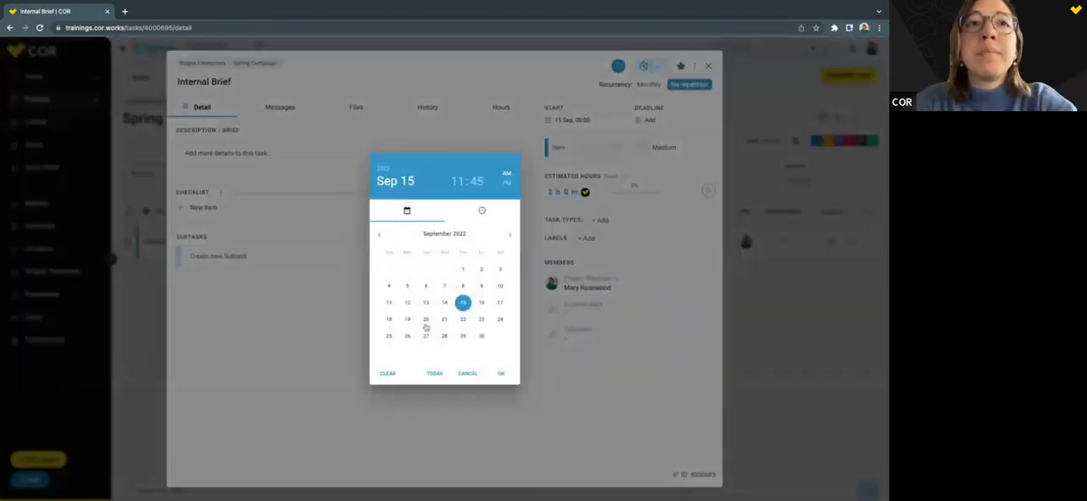
click(463, 320)
click(502, 376)
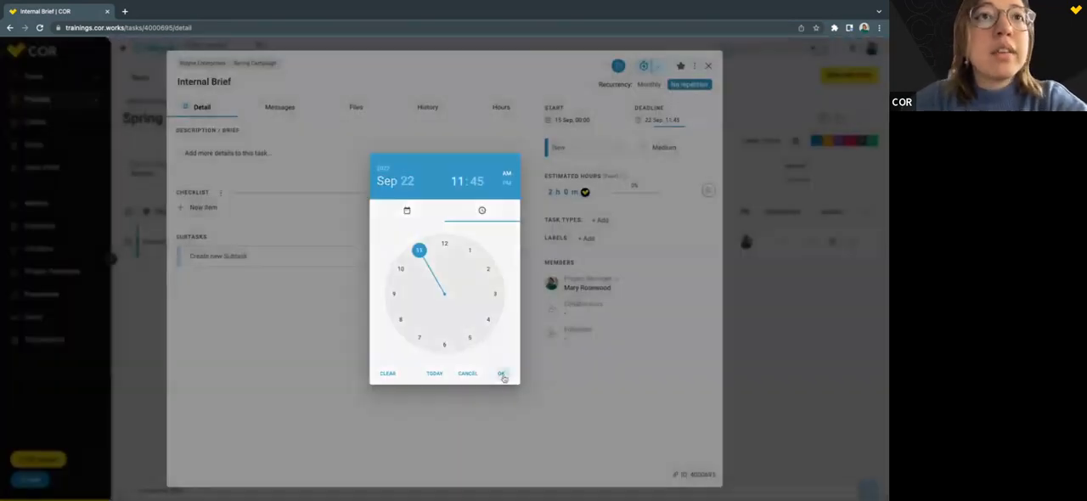
click(646, 150)
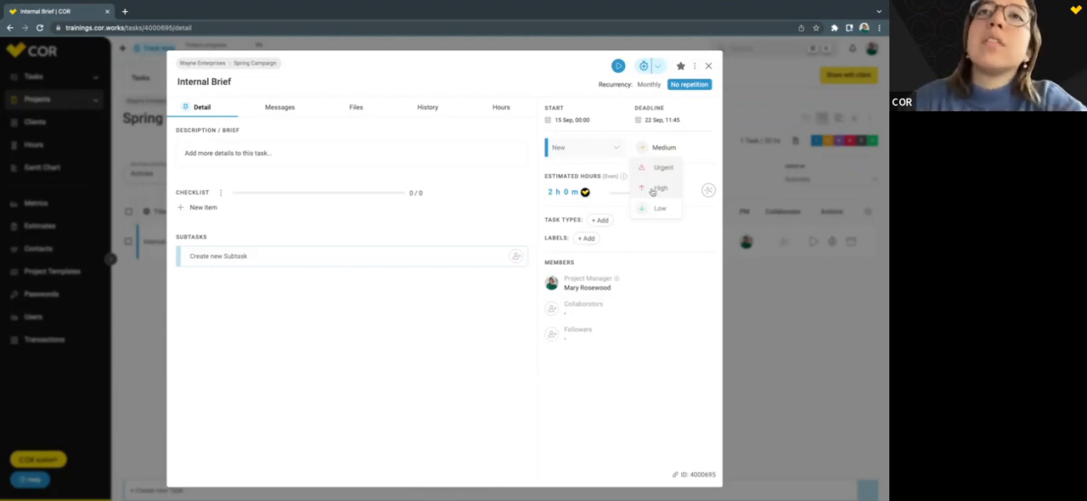
click(651, 187)
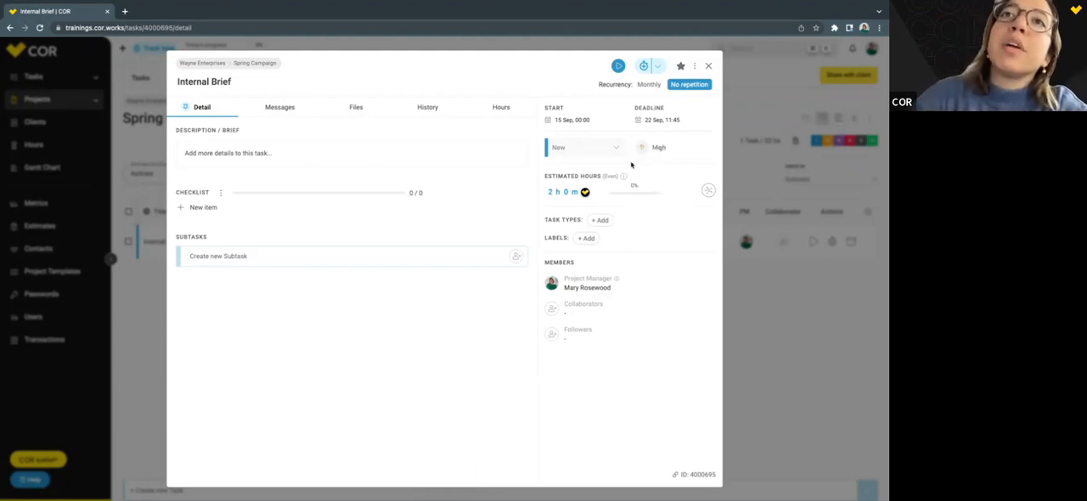
click(643, 148)
click(650, 186)
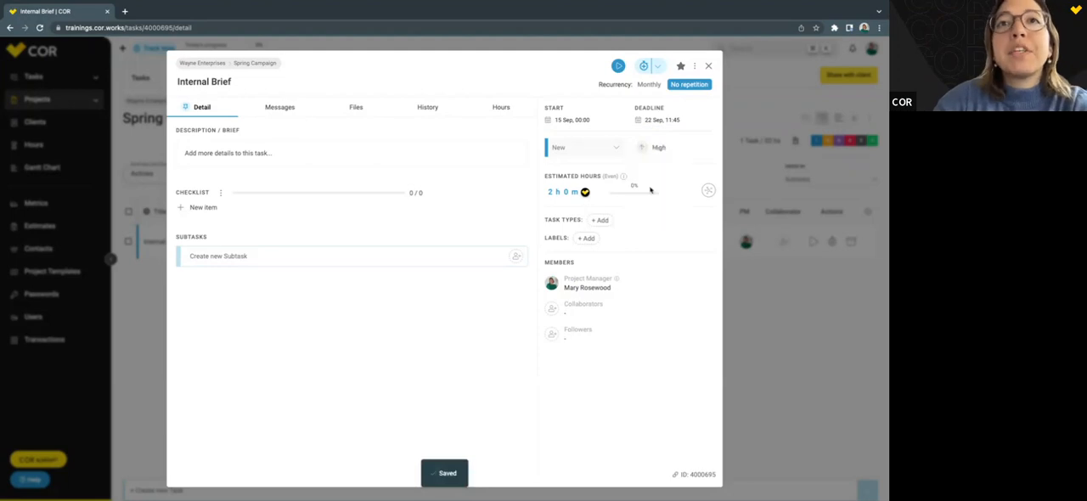
Accept the suggested estimate of 2 hours 0 minutes for the Internal Brief task.
click(587, 193)
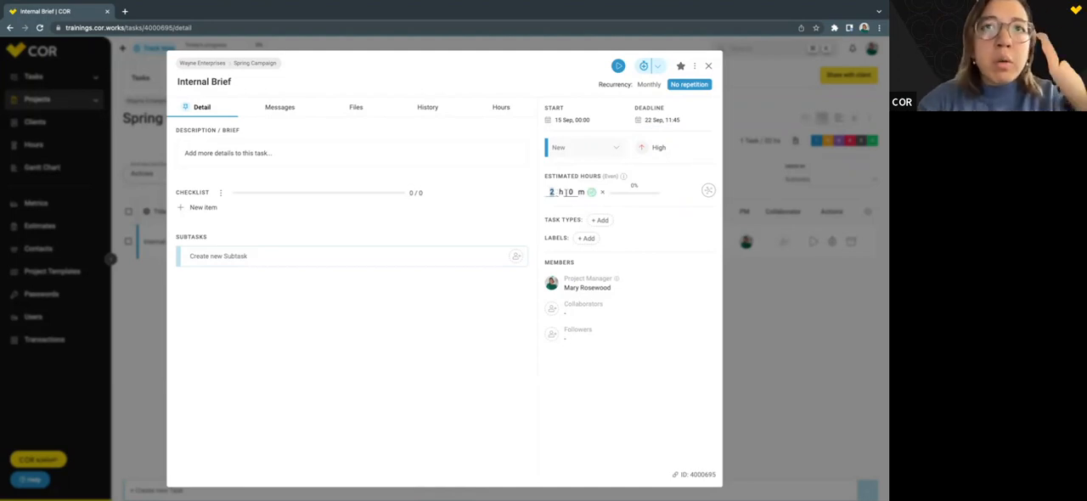
click(592, 192)
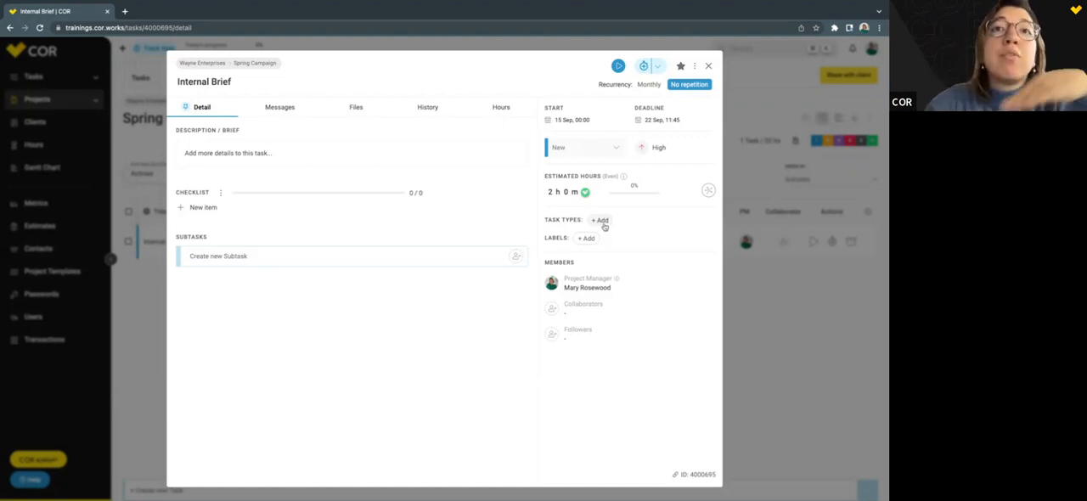
Assign the Account management task type to the Internal Brief task and remove it again.
click(602, 221)
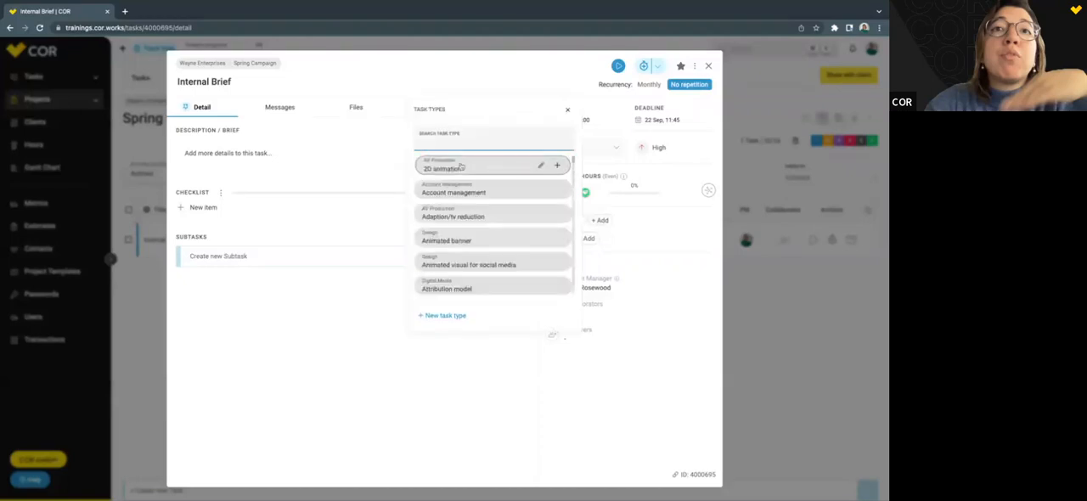
click(459, 193)
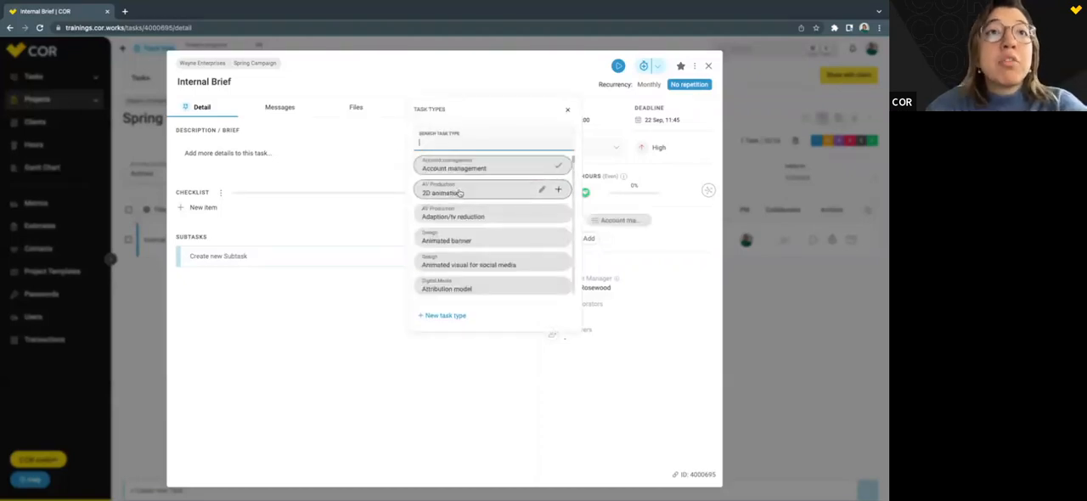
click(567, 112)
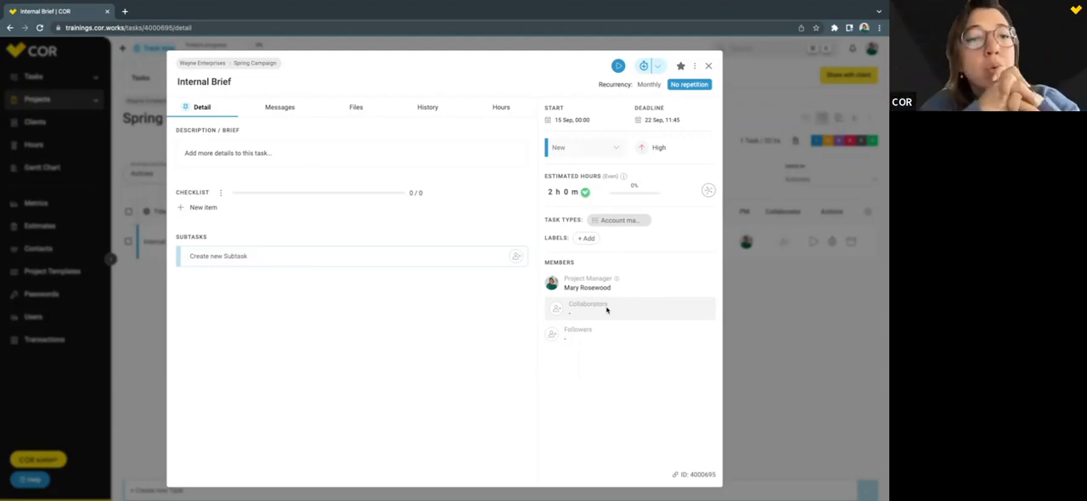
click(603, 222)
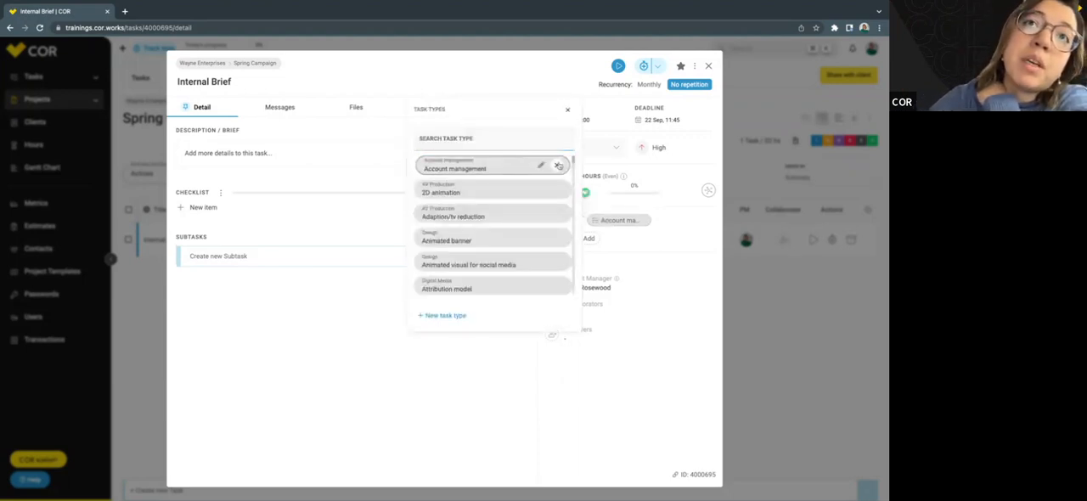
click(558, 164)
click(568, 111)
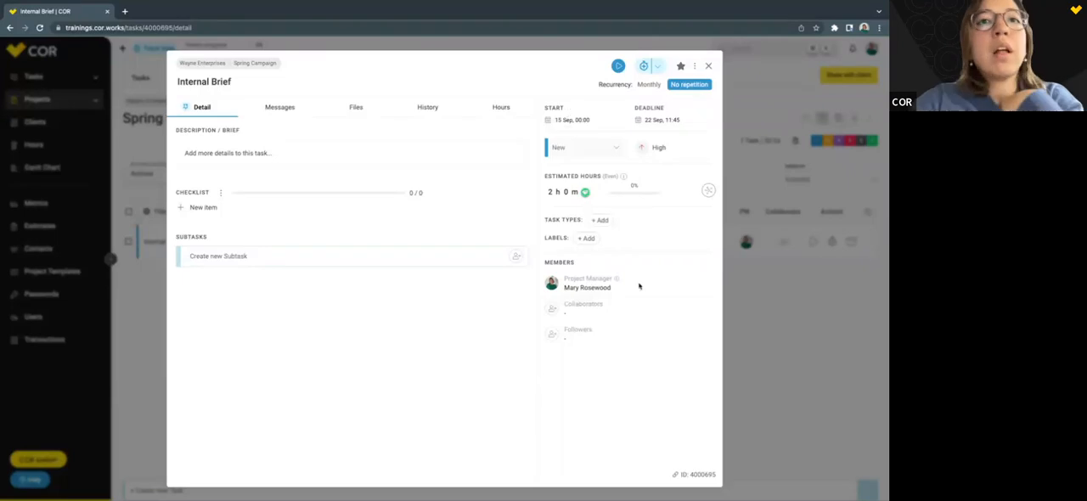
Assign two team members as collaborators on the Internal Brief task.
click(580, 316)
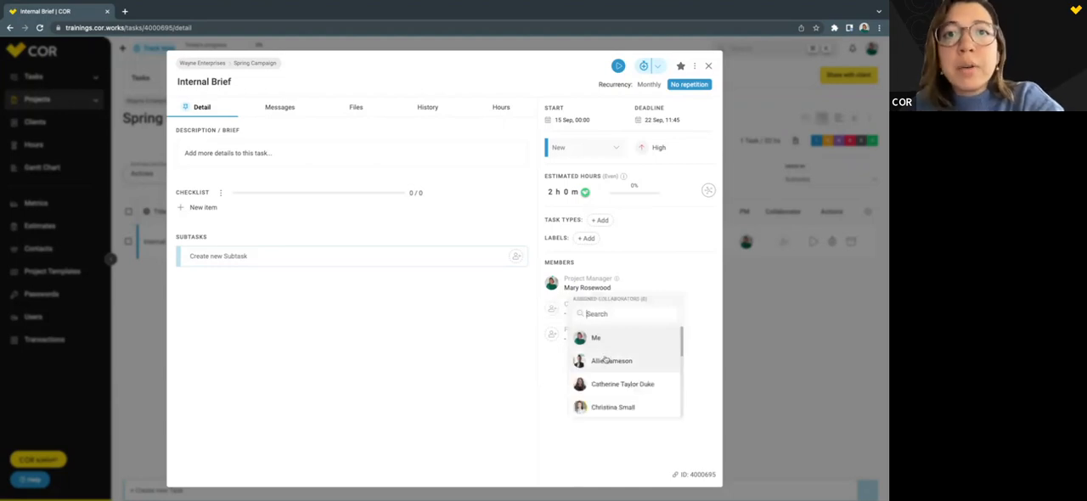
click(623, 386)
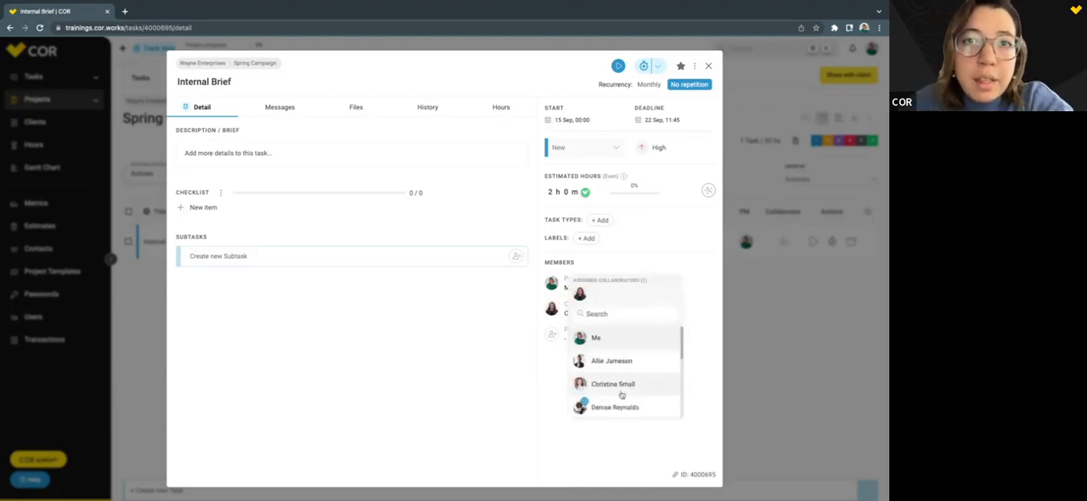
click(620, 391)
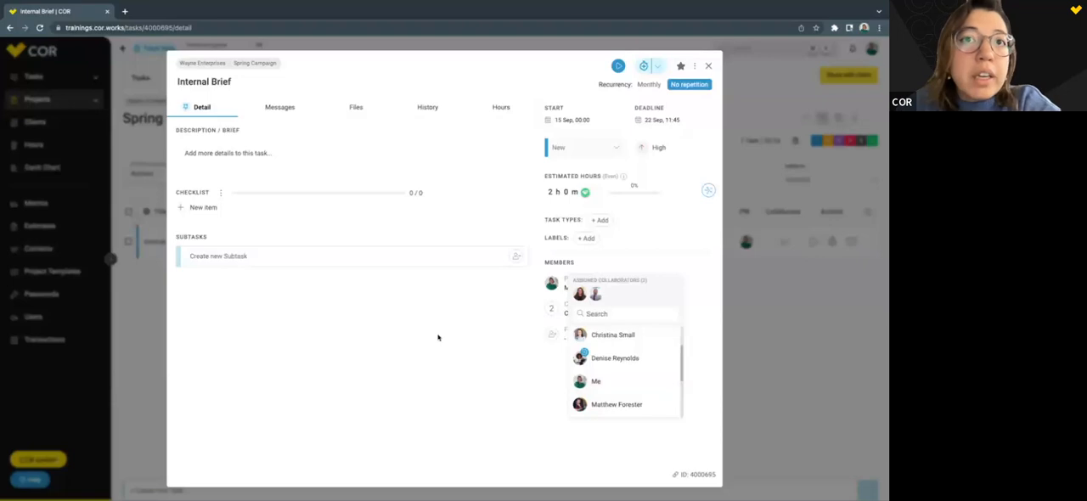
click(438, 337)
Assign one team member as a follower of the Internal Brief task.
click(554, 338)
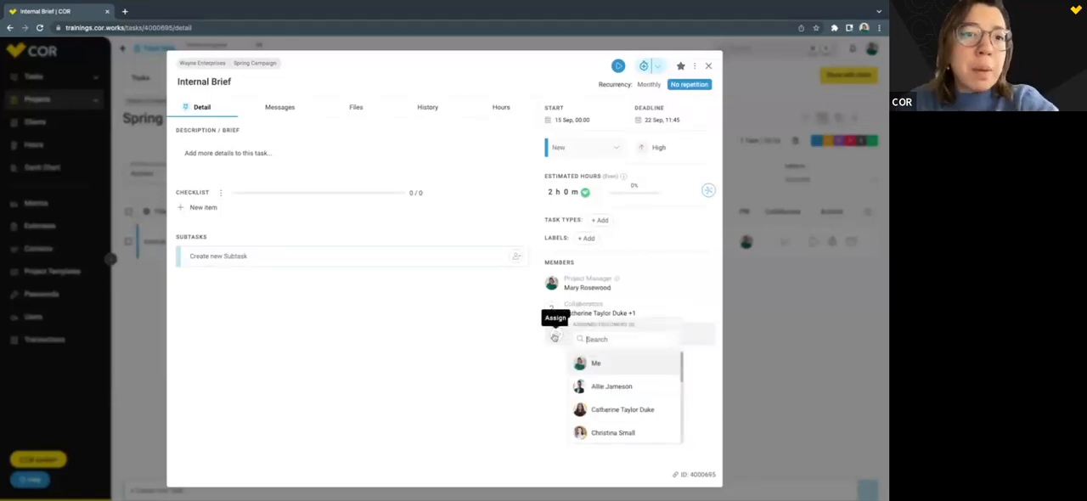
scroll(618, 409, down, 5)
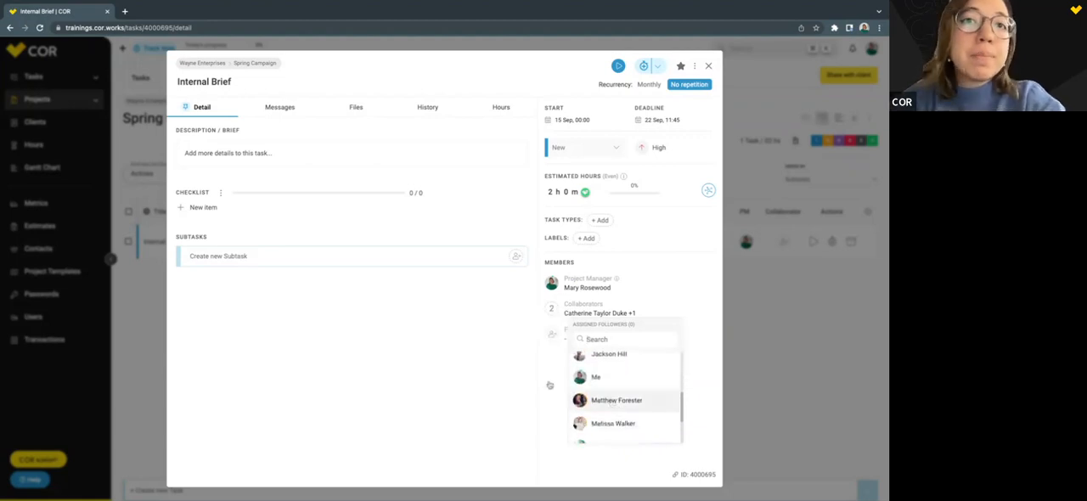
click(618, 414)
click(436, 374)
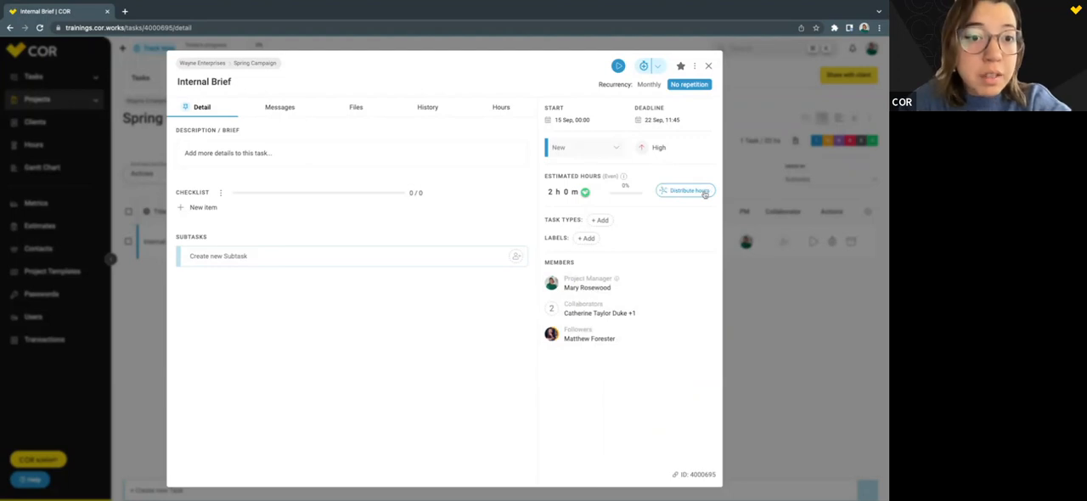
Distribute the task's estimated hours as 1 h 30 m for the first collaborator and 0 h 30 m for the second.
click(704, 193)
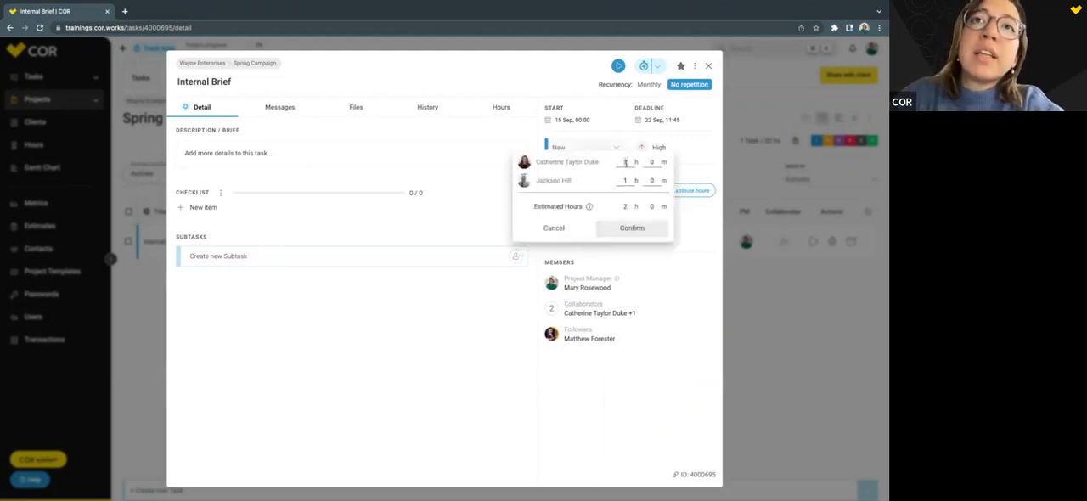
click(650, 162)
text(30)
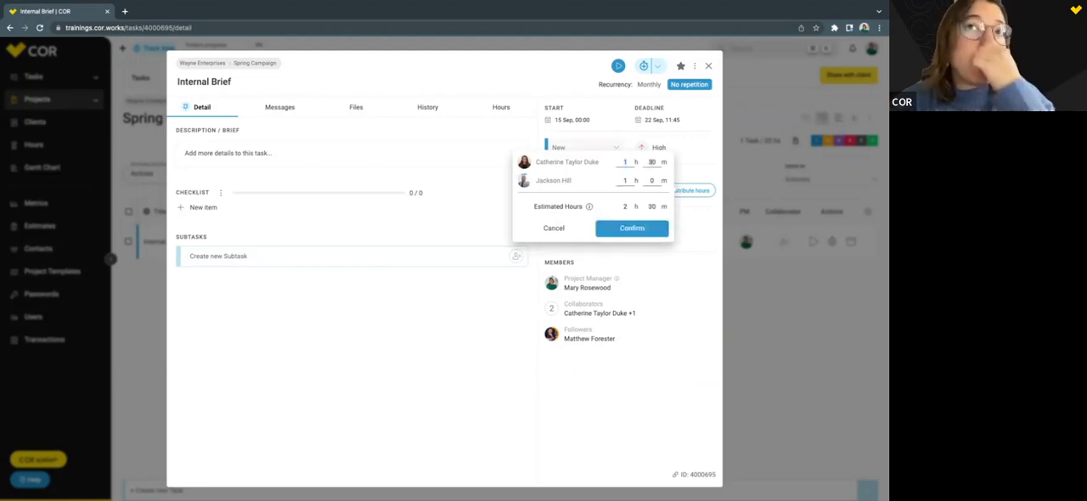
click(626, 180)
key(BackSpace)
text(0)
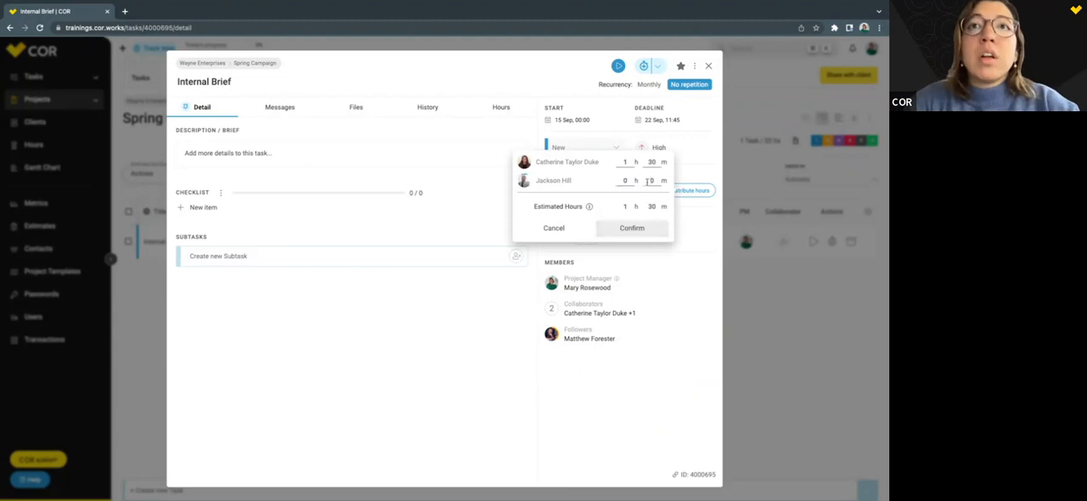
click(649, 180)
text(30)
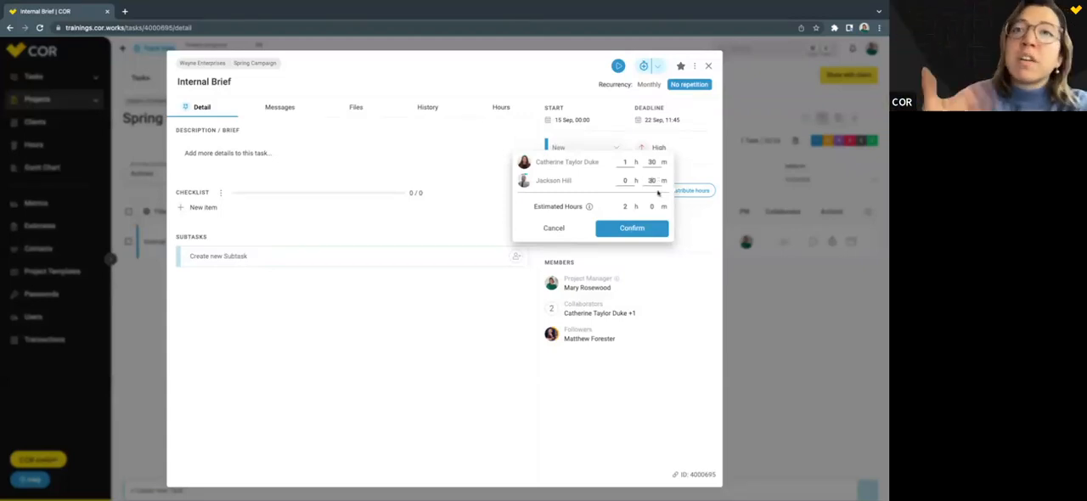
click(632, 228)
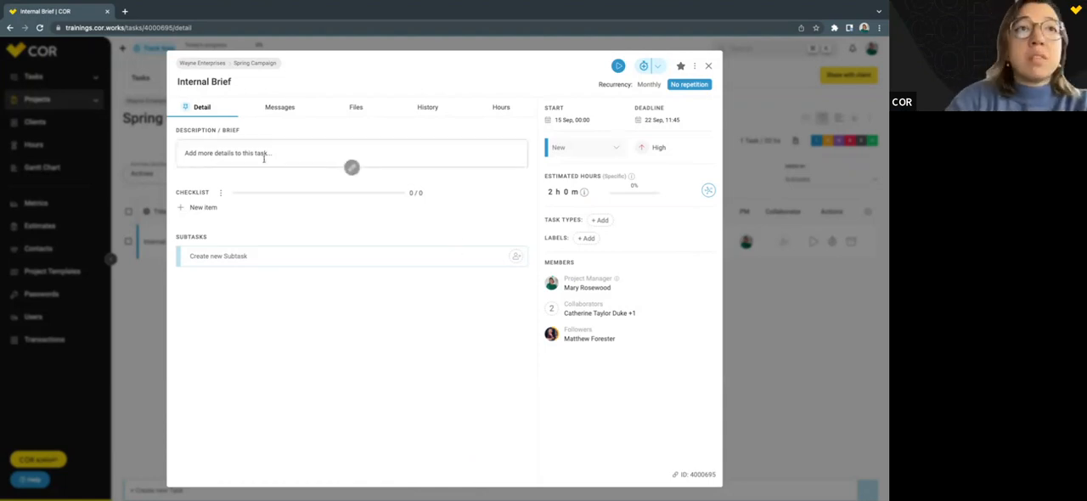
Open the task's description/brief for editing and leave it without saving.
click(352, 168)
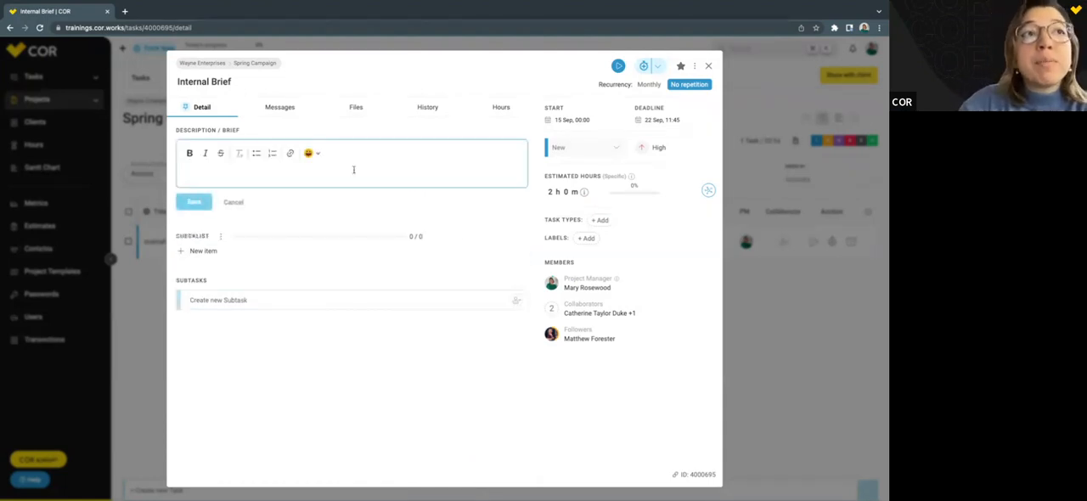
click(241, 205)
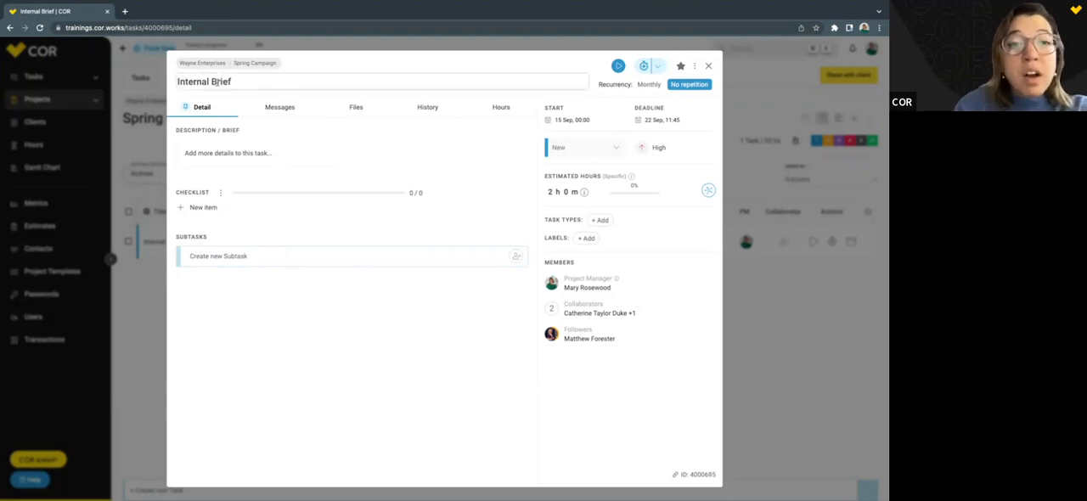
Create a subtask named References in the Internal Brief task and assign one team member to it.
click(240, 259)
text(References)
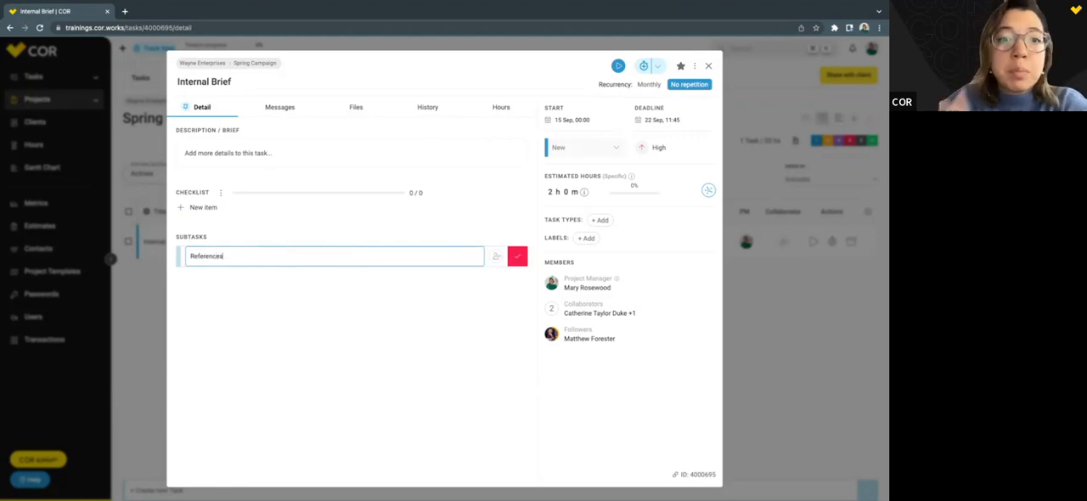
key(Return)
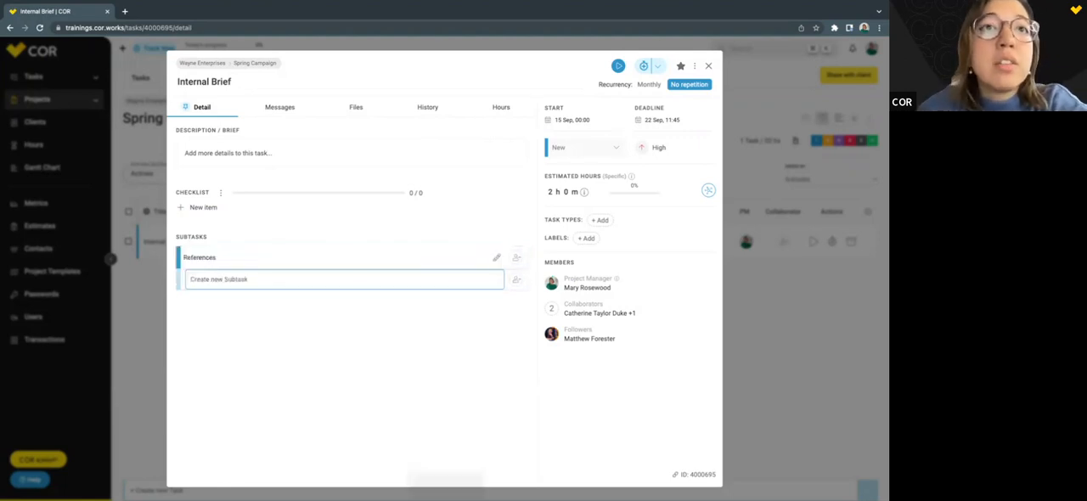
click(515, 258)
click(569, 309)
click(455, 208)
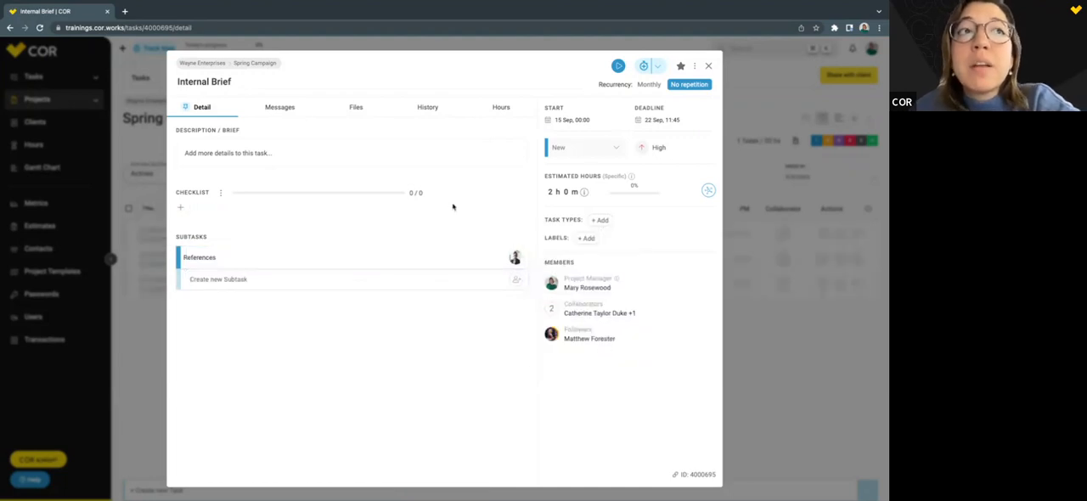
Switch the Internal Brief task's status to In progress and return it to New.
click(567, 151)
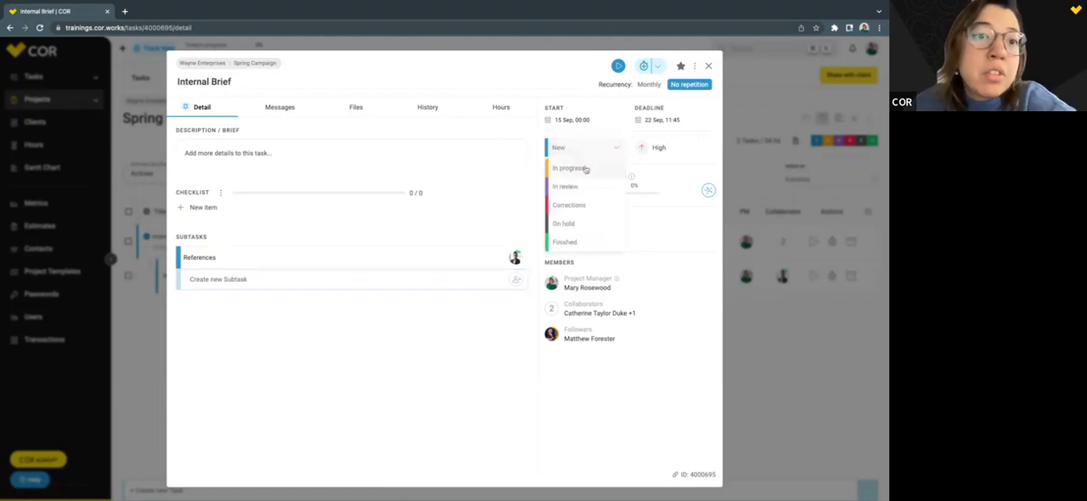
click(584, 172)
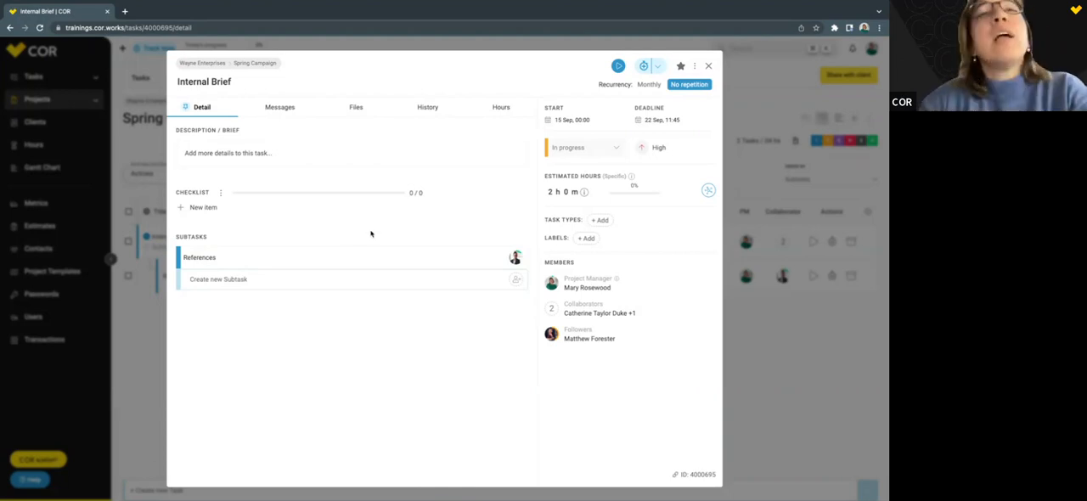
click(565, 152)
click(570, 167)
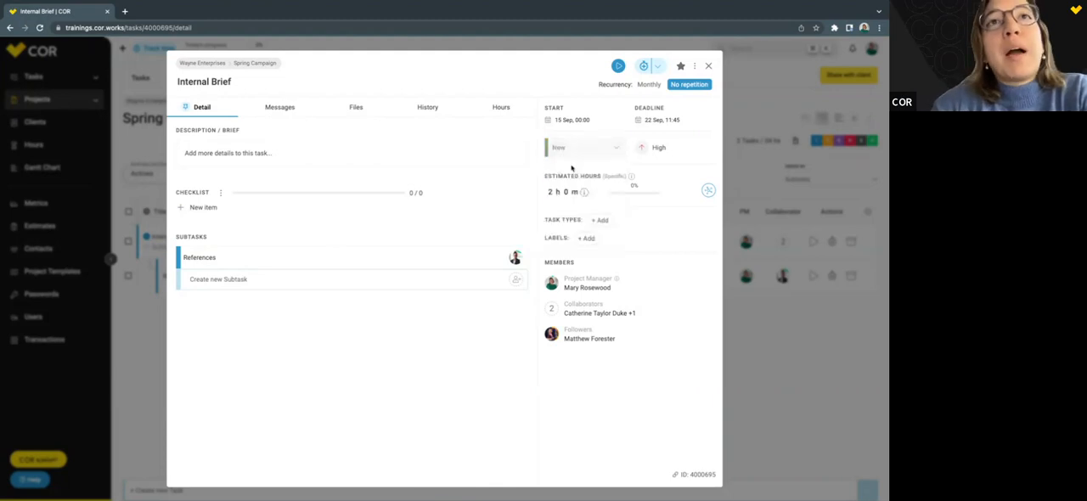
Examine the Internal Brief task's message composer and the sources available for uploading files.
click(276, 108)
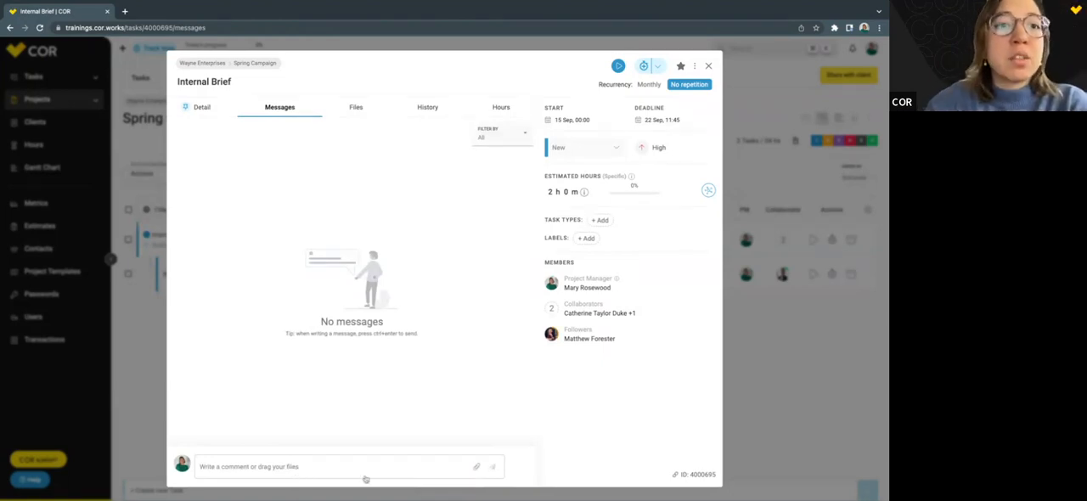
click(295, 468)
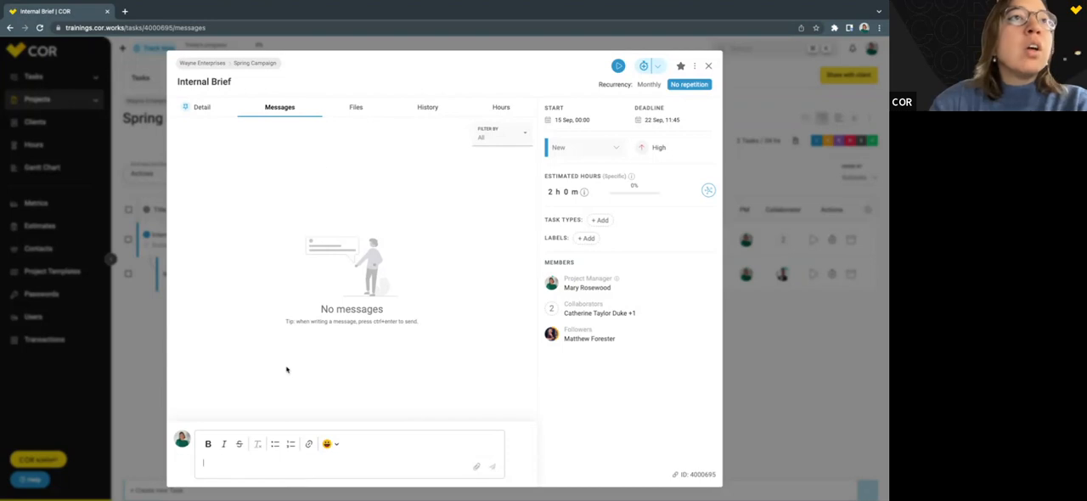
click(356, 108)
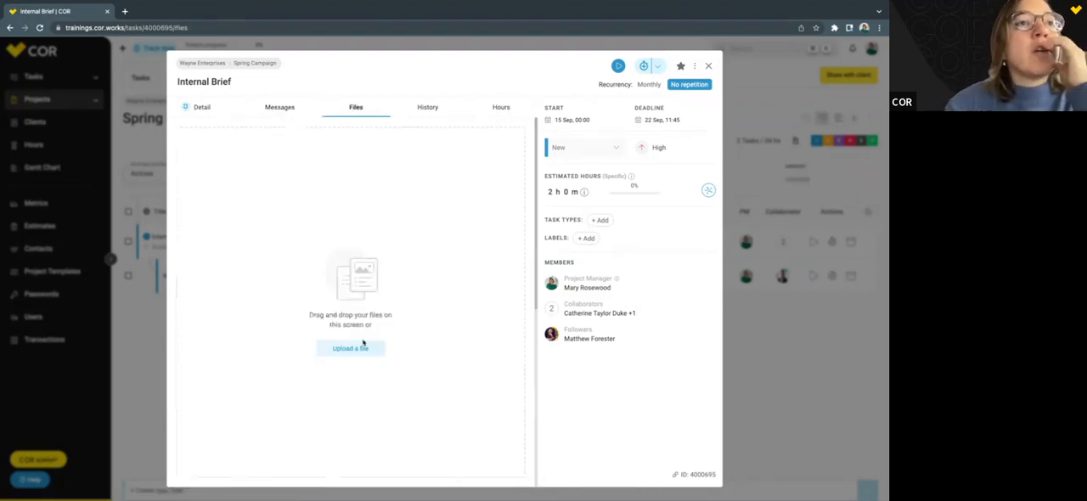
click(364, 350)
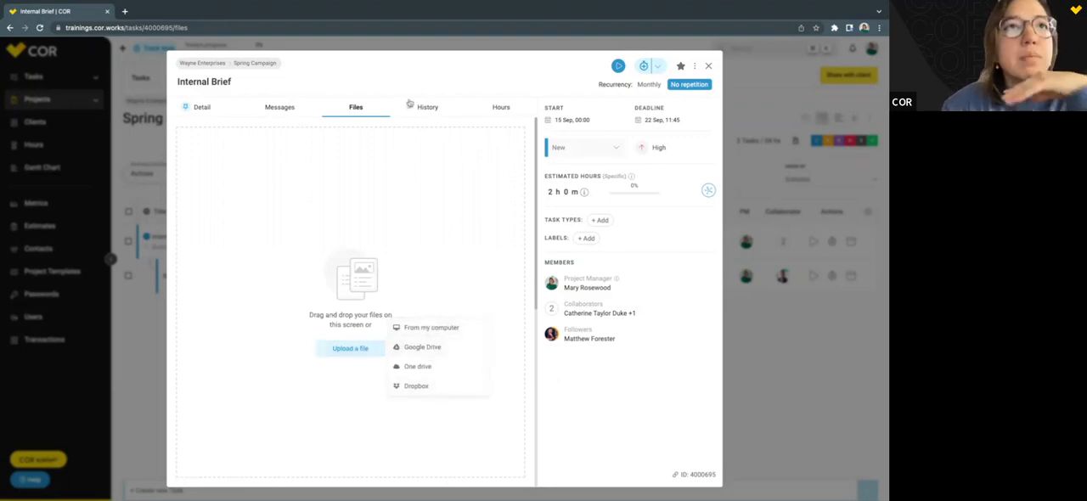
Show the Internal Brief task's recorded hours and start its timer.
click(498, 109)
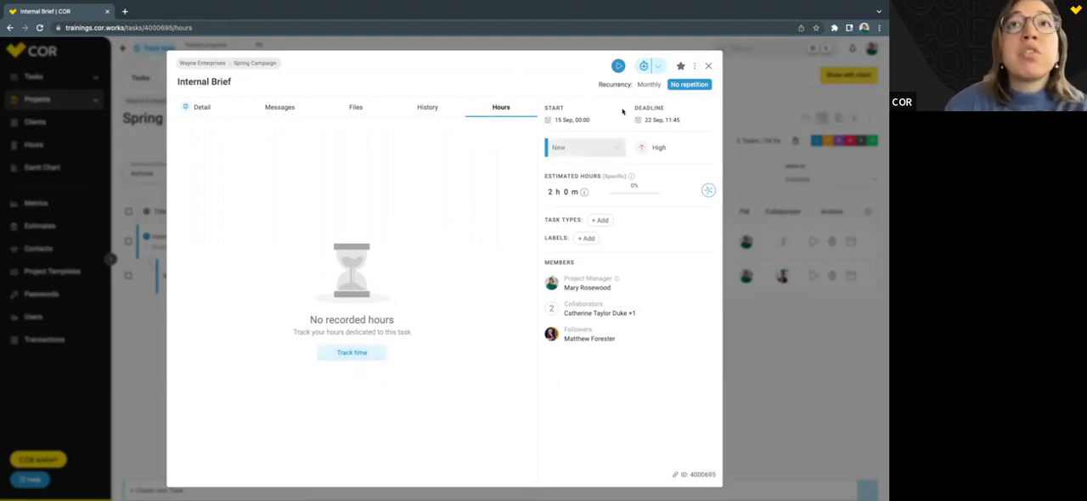
click(617, 68)
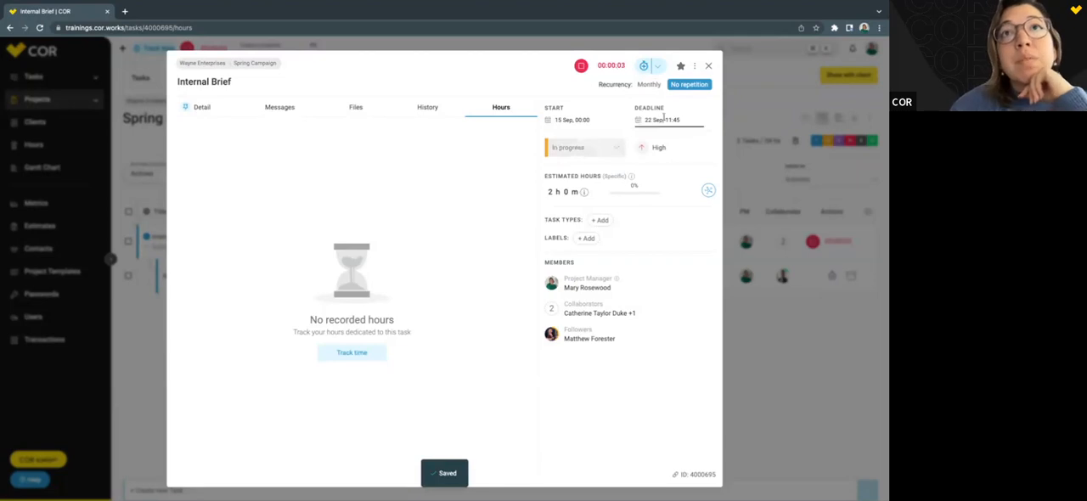
Track 2 h 0 m manually on the Internal Brief task for 09-07-2022 with the note "Note.".
click(643, 66)
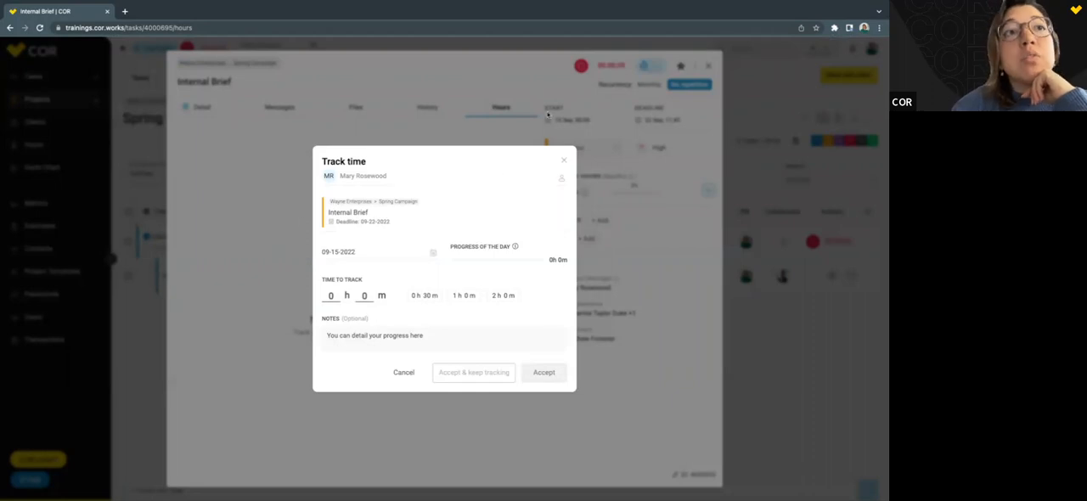
click(433, 256)
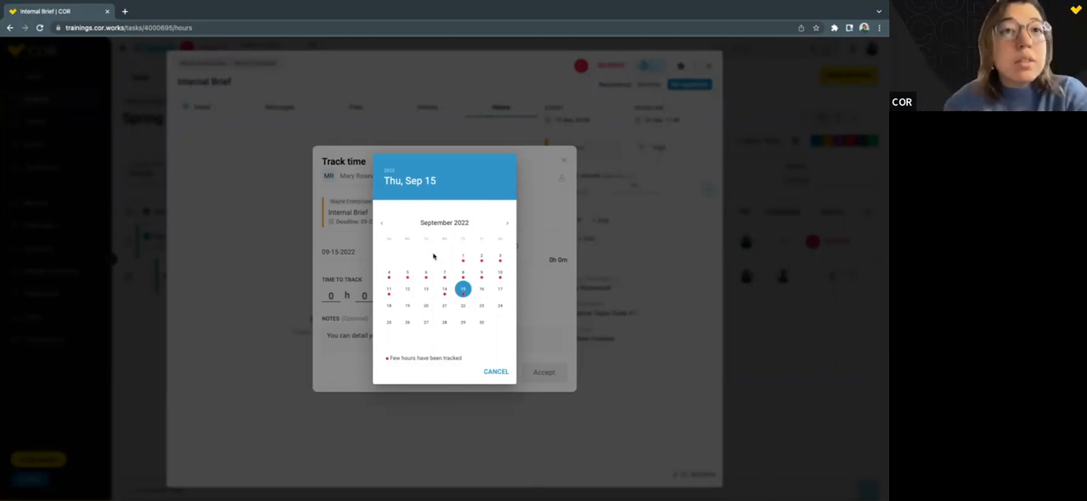
click(444, 272)
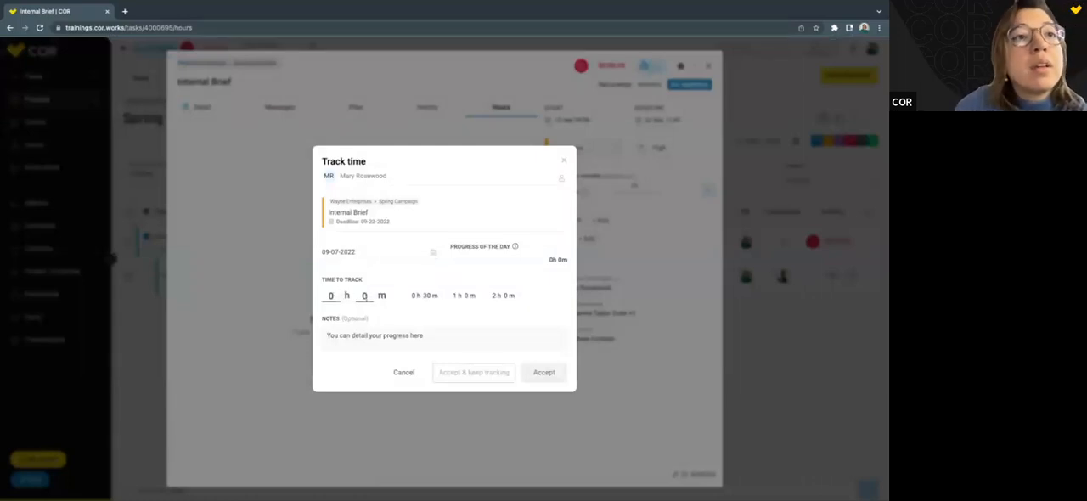
click(501, 296)
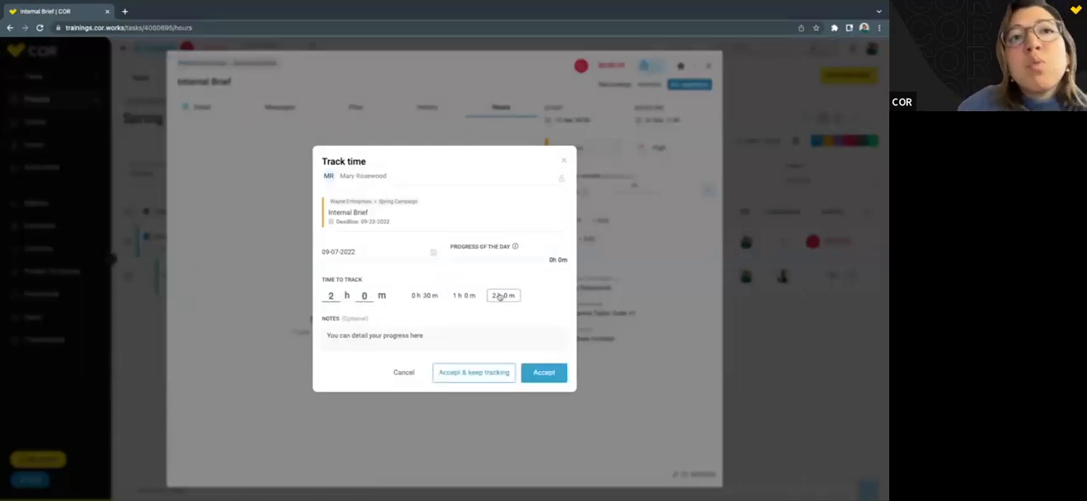
click(398, 343)
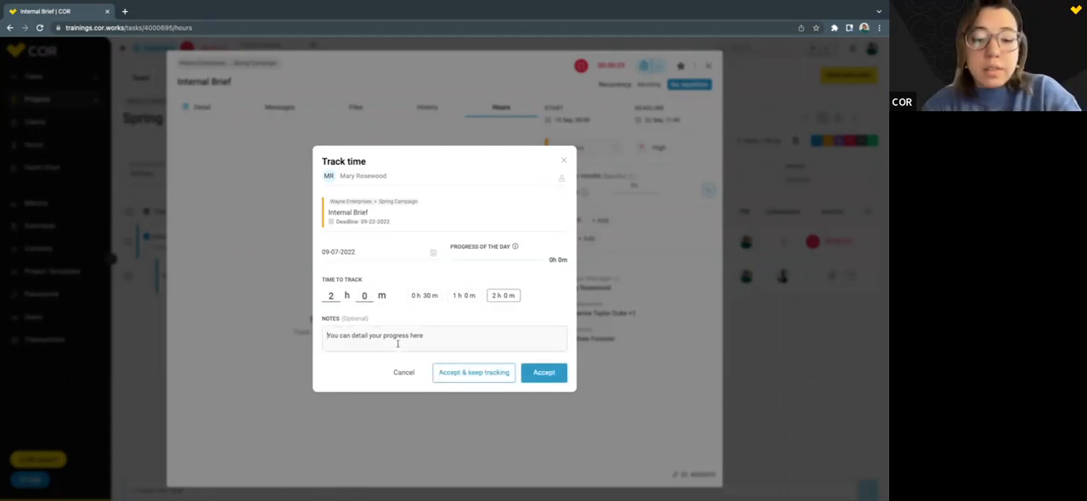
text(Note)
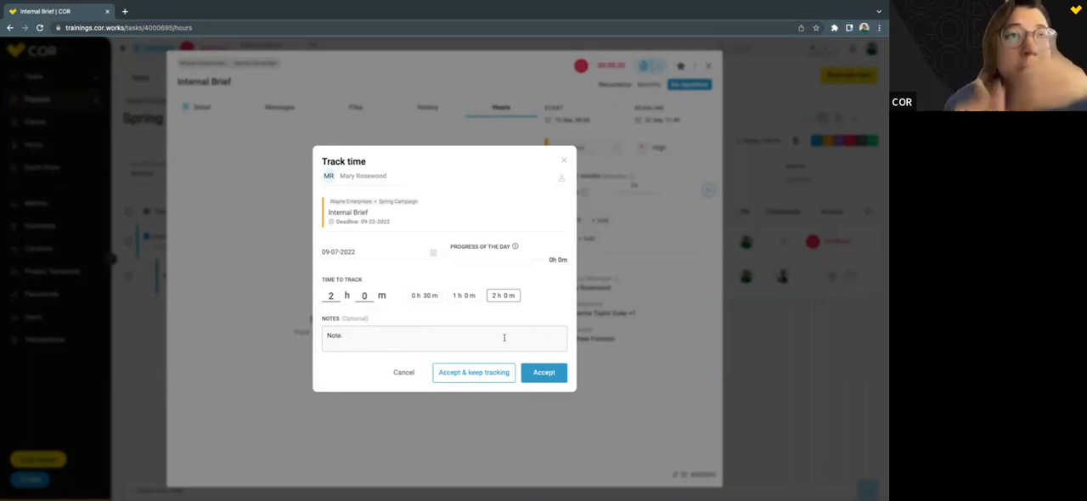
text(.)
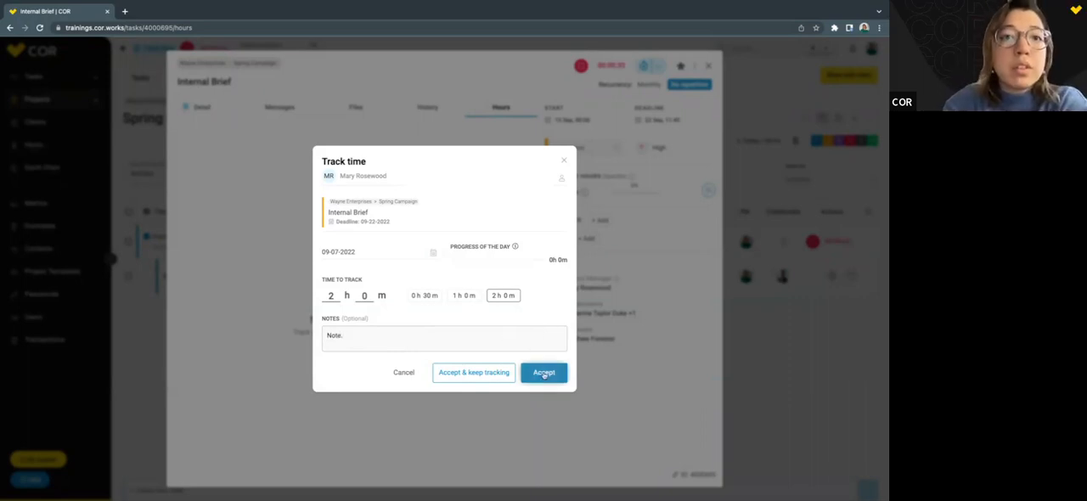
click(543, 373)
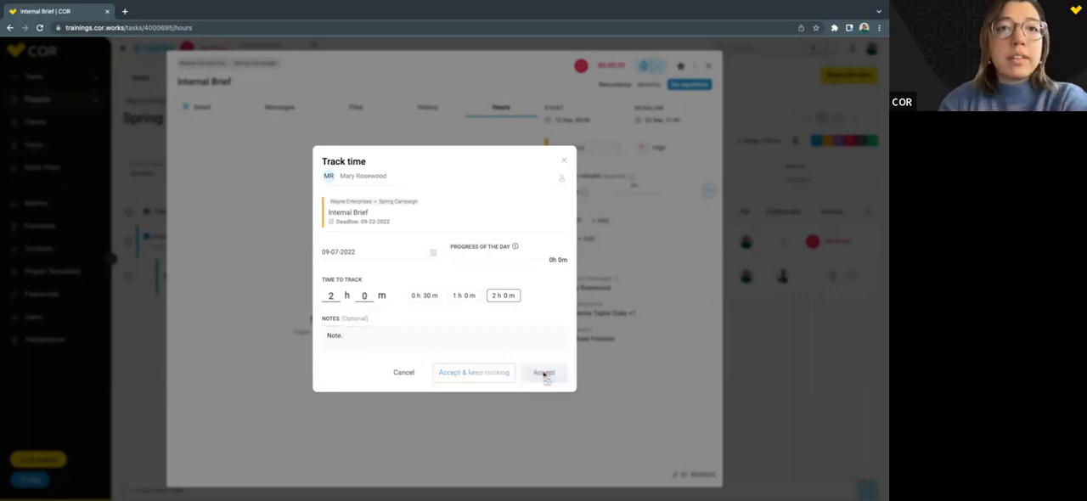
click(565, 163)
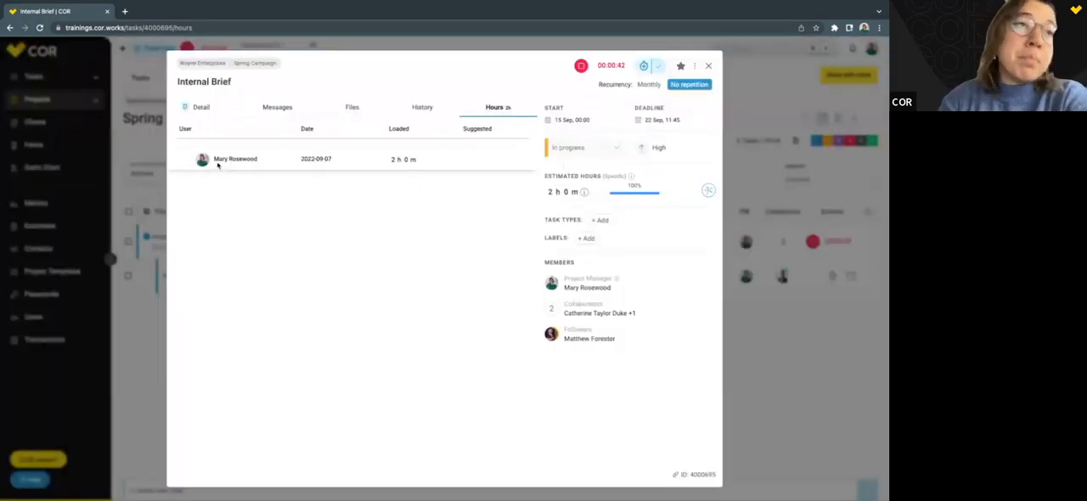
Open the 2022-09-07 hours entry for editing, leave it unchanged, and delete the entry.
click(423, 160)
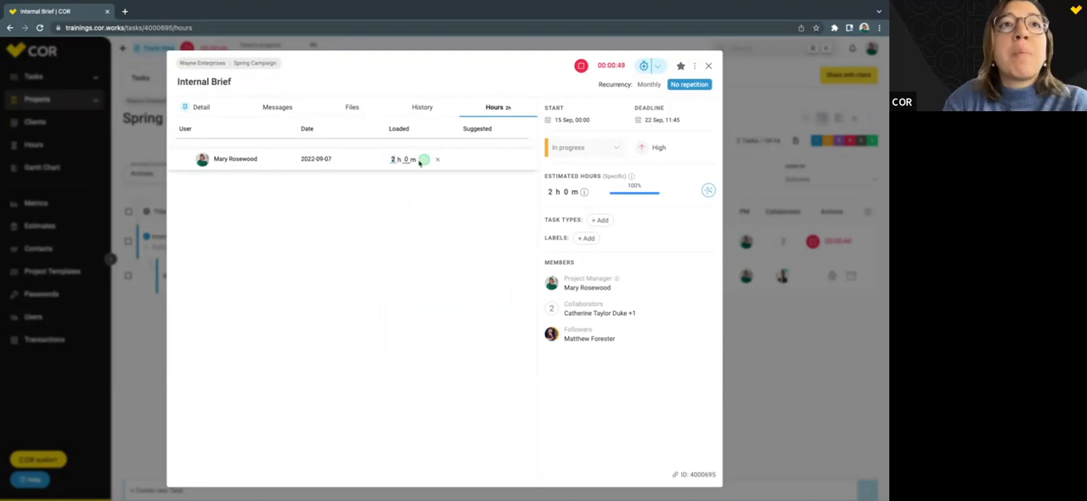
click(438, 160)
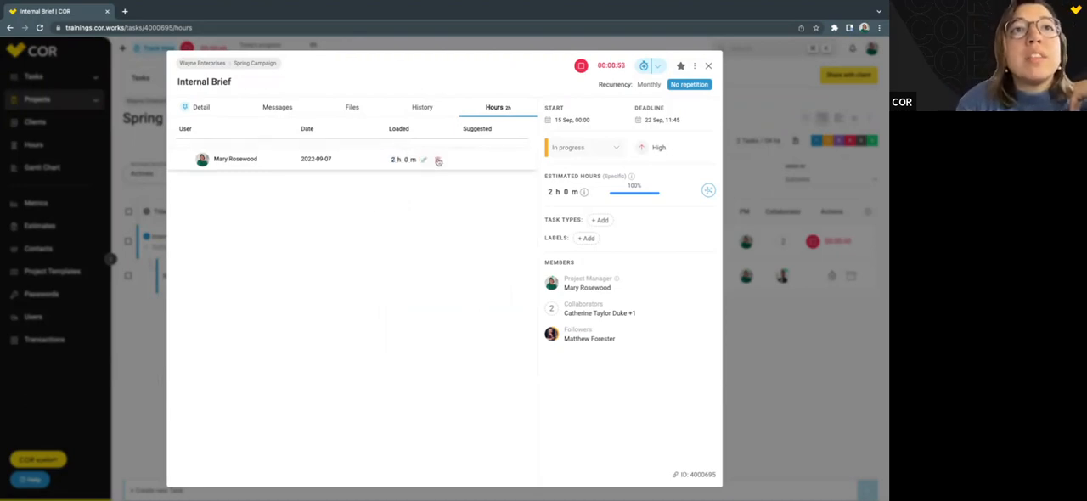
click(438, 161)
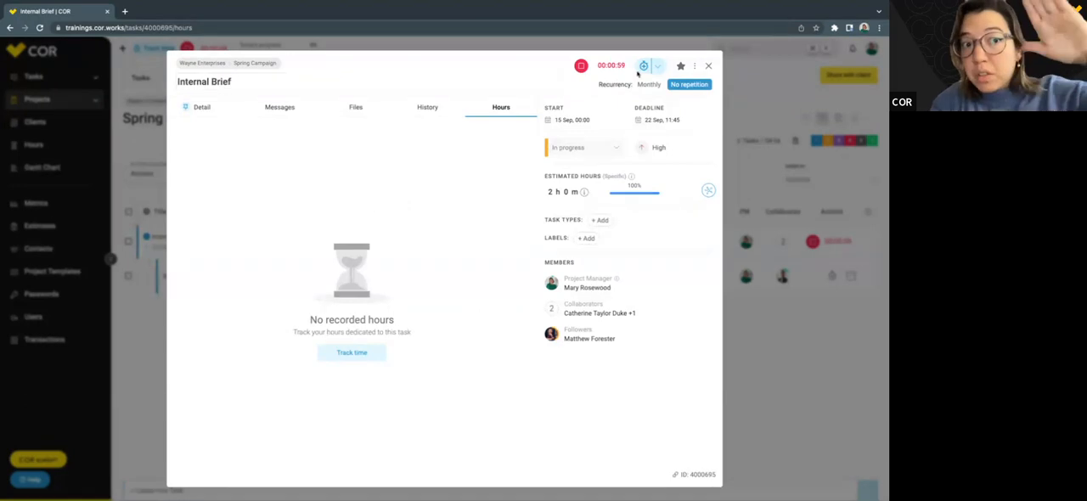
Stop the Internal Brief task's timer and load the timed hours to the task.
click(582, 68)
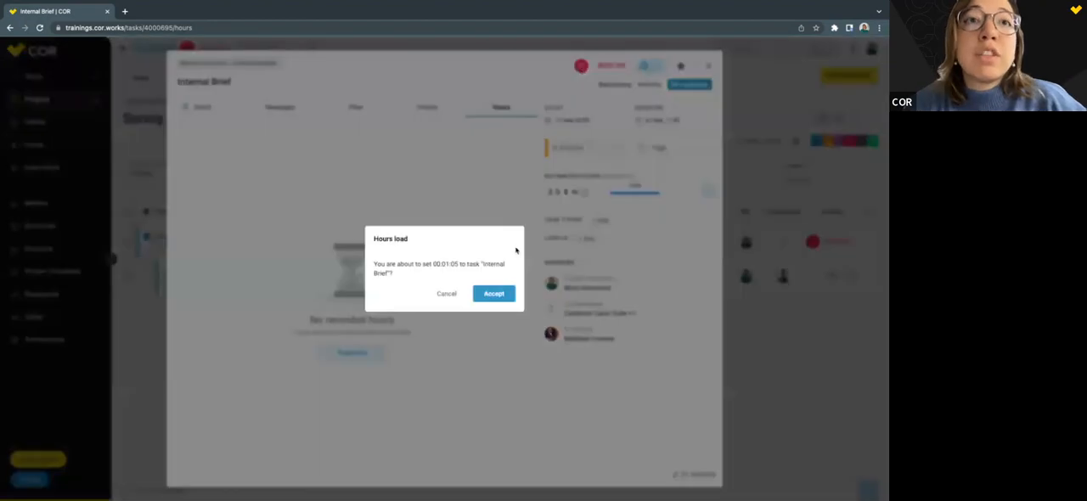
click(497, 295)
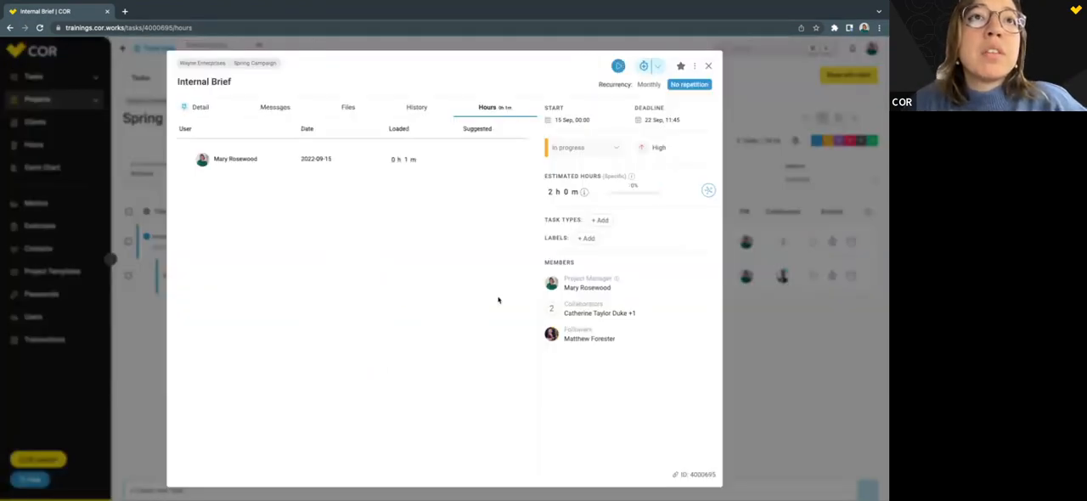
mouse_move(405, 161)
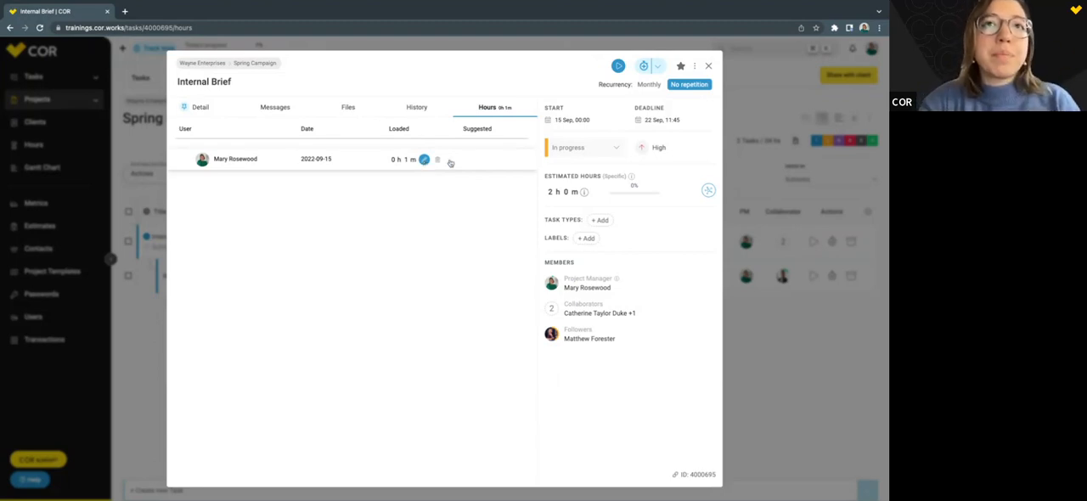
Set the Internal Brief task's status to In review.
click(585, 149)
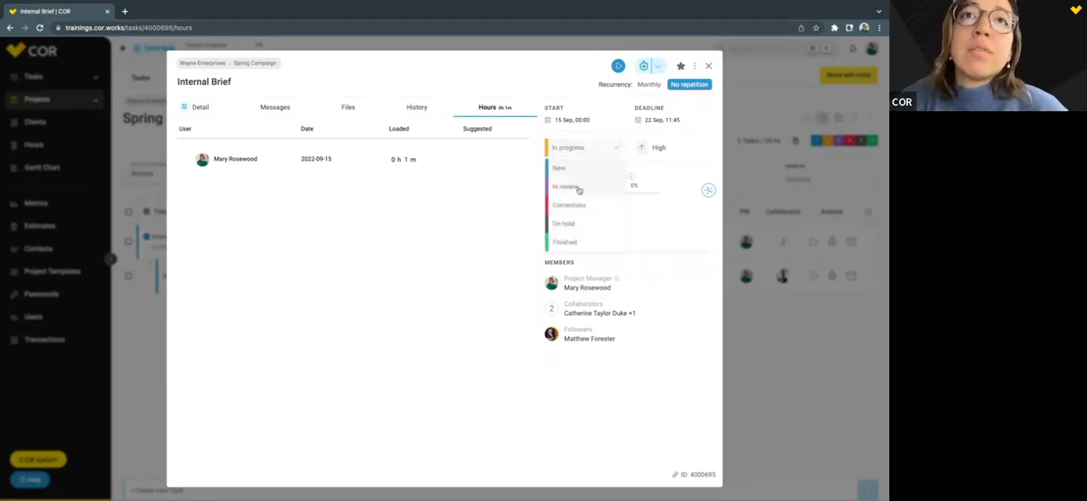
click(565, 187)
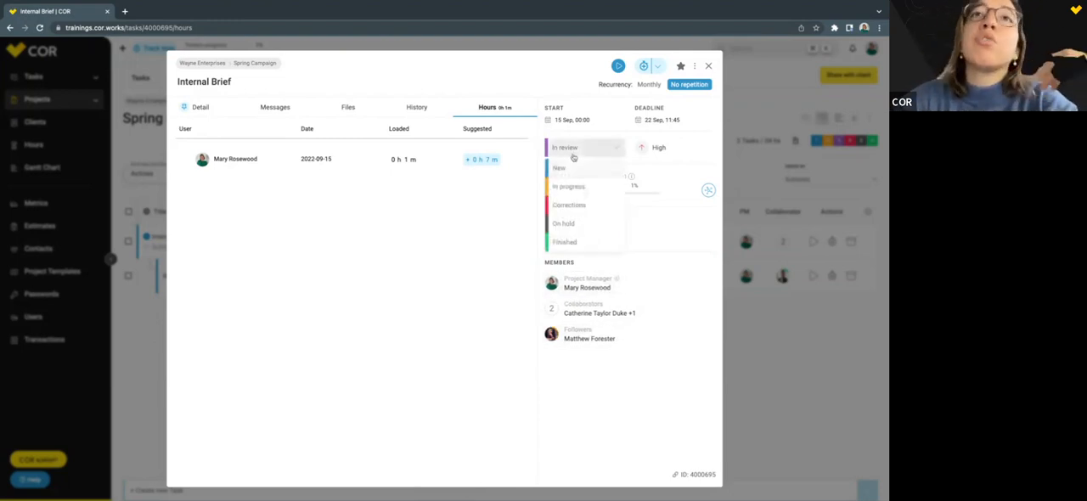
click(573, 157)
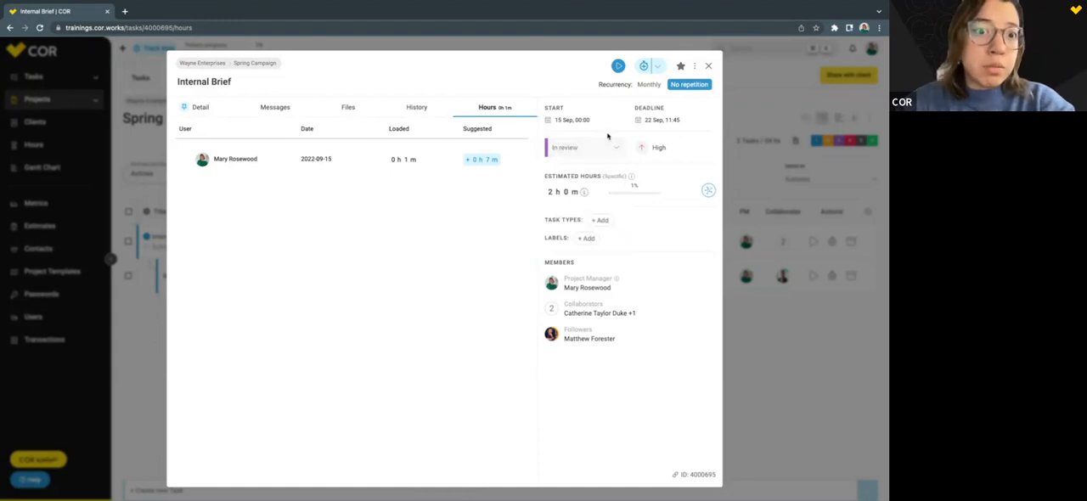
Create a rework of type Client on the Internal Brief task with the comment "Description.".
click(693, 67)
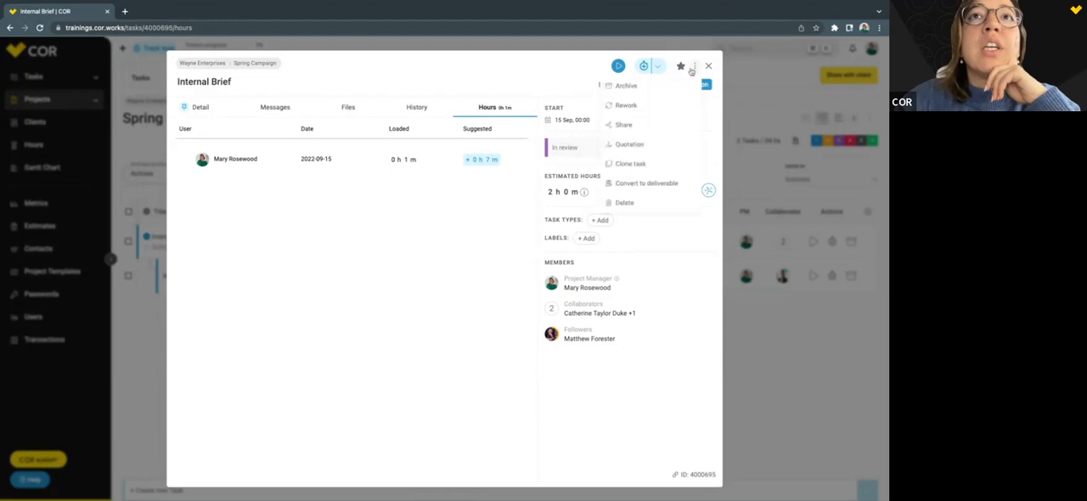
click(619, 107)
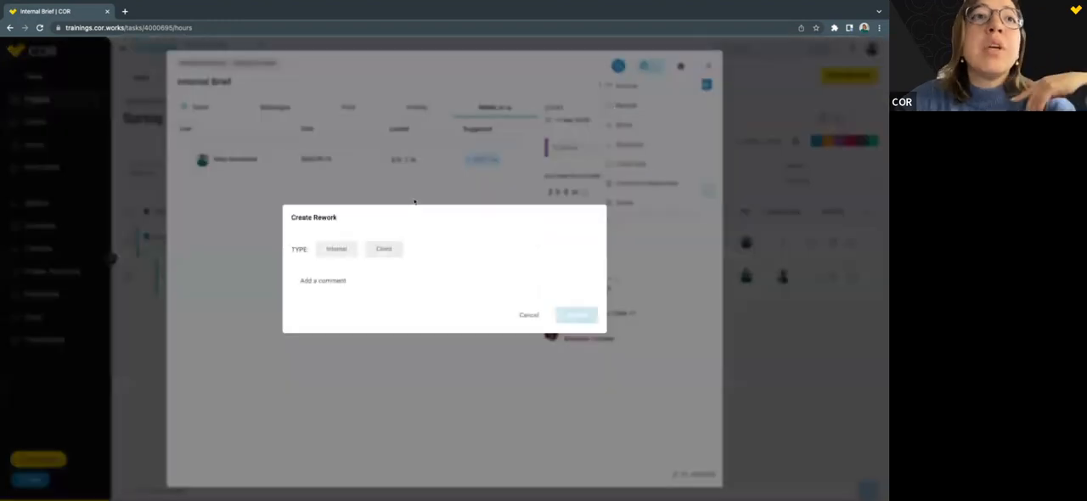
click(344, 248)
click(384, 248)
click(354, 283)
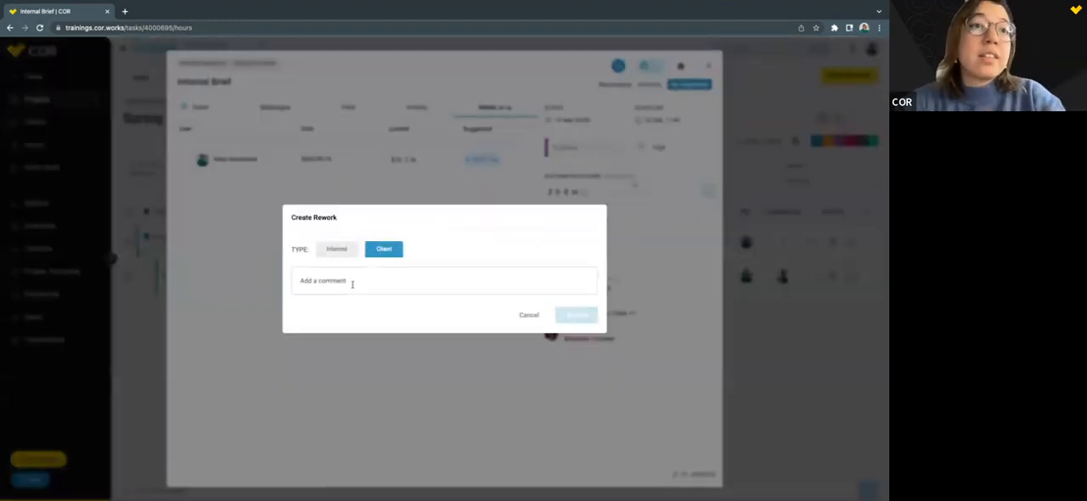
text(Description)
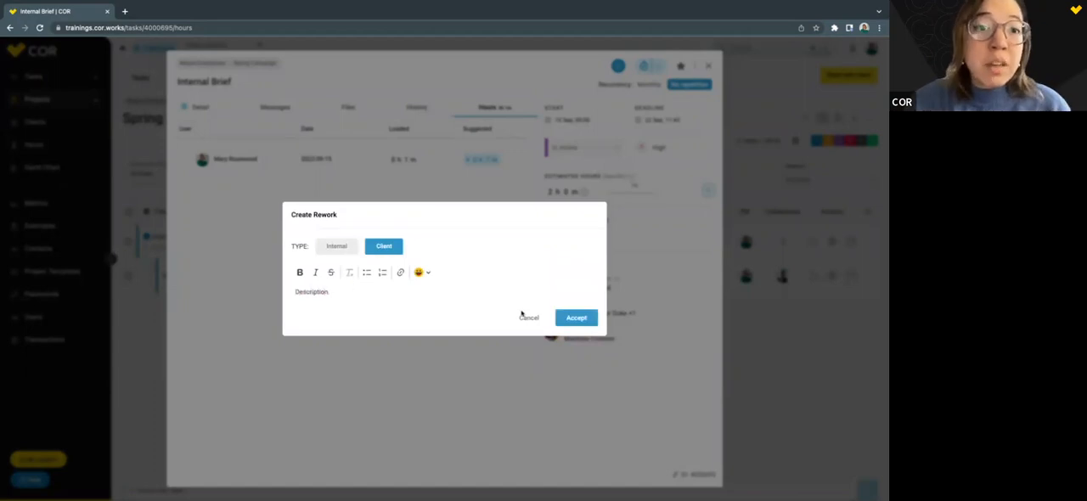
click(577, 319)
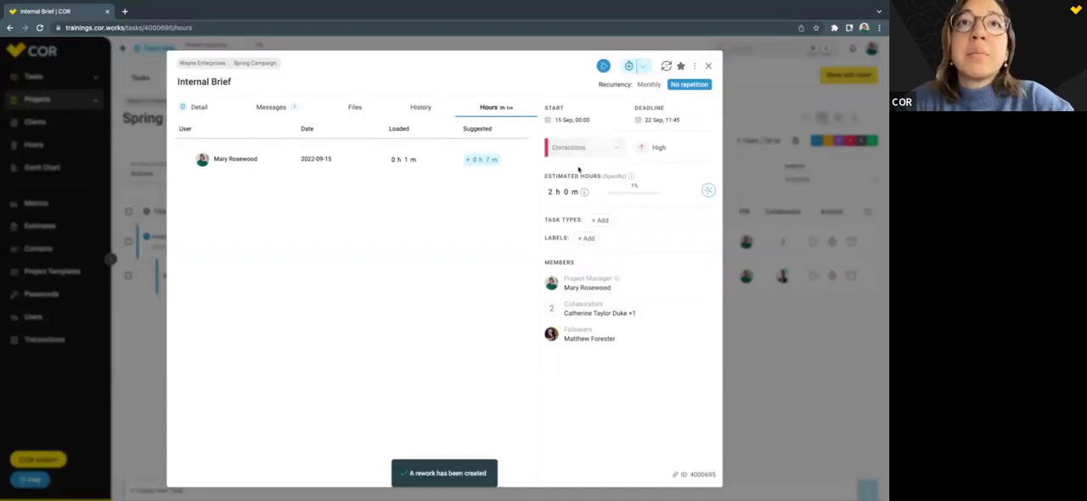
Open the Internal Brief task's messages and track 30 minutes on the task for 09-15-2022.
click(278, 107)
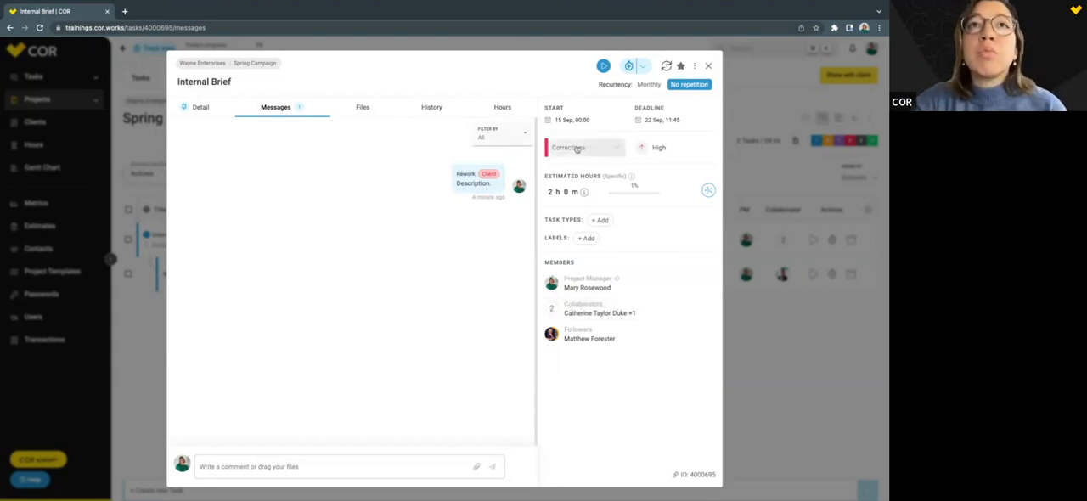
click(629, 66)
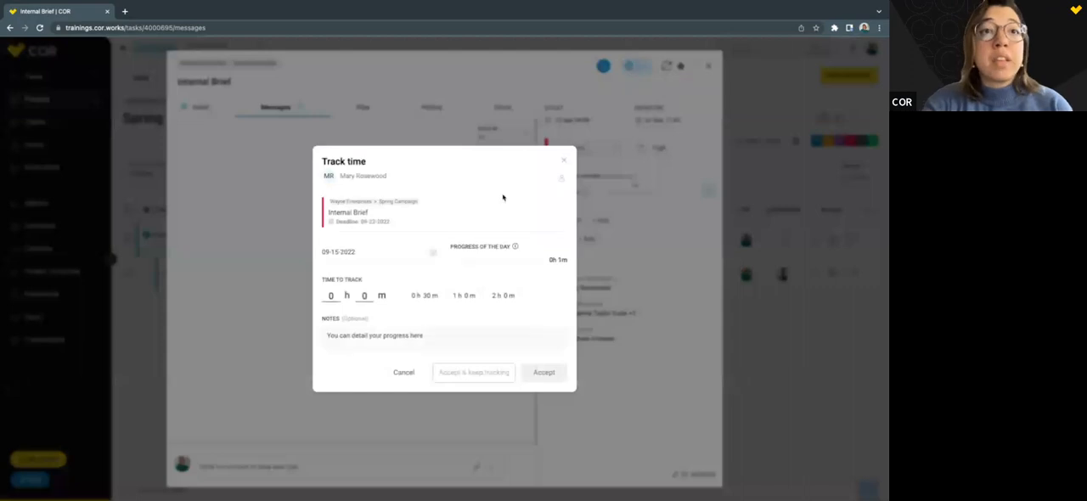
click(424, 295)
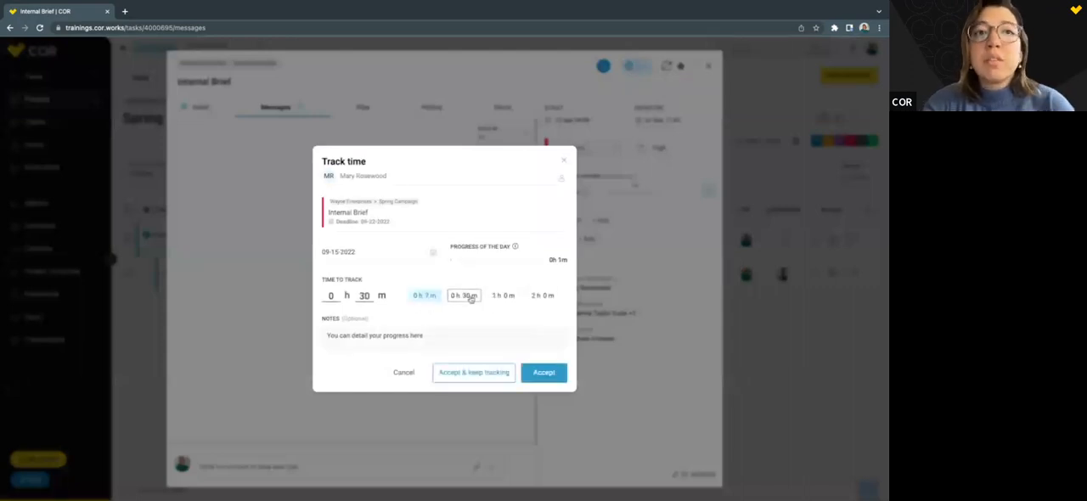
click(540, 374)
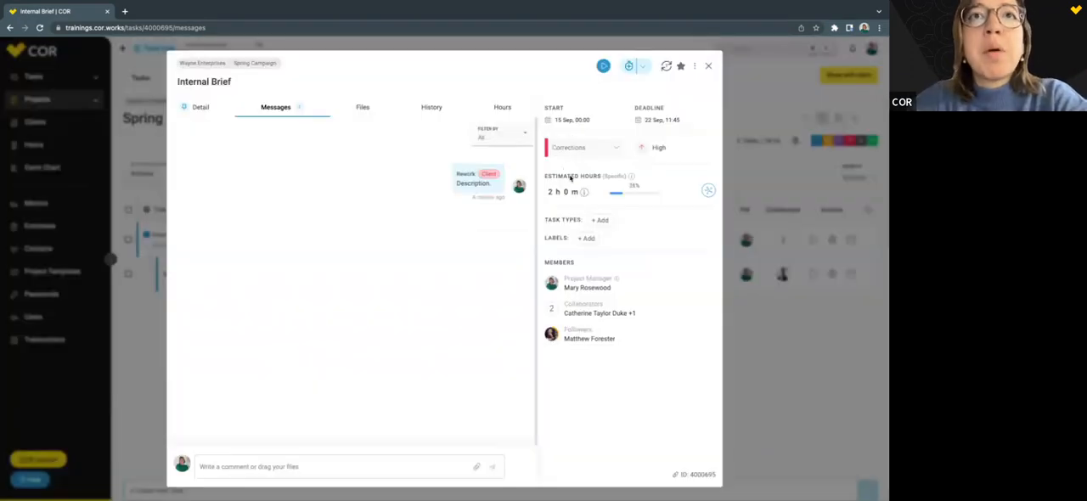
Move the Internal Brief task's status to In review and on to Finished.
click(569, 148)
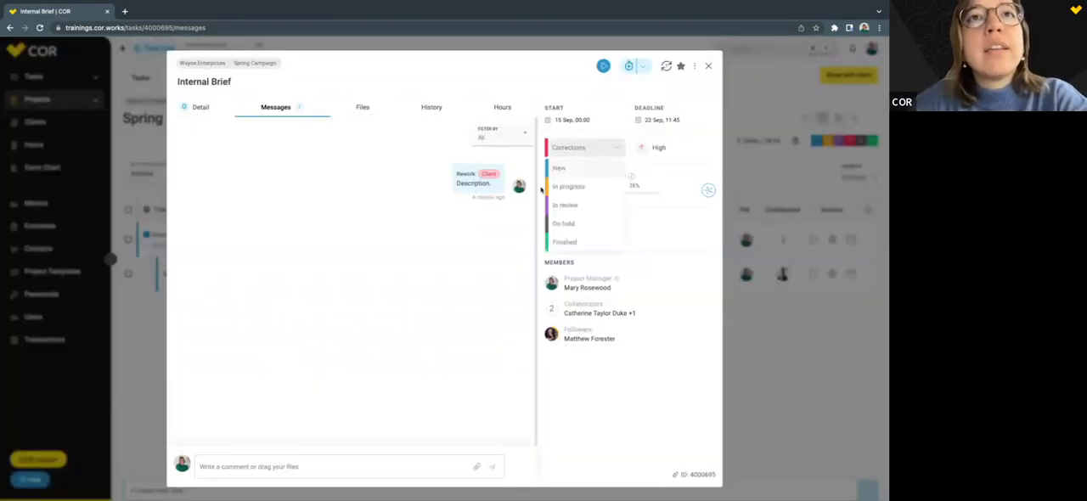
click(570, 205)
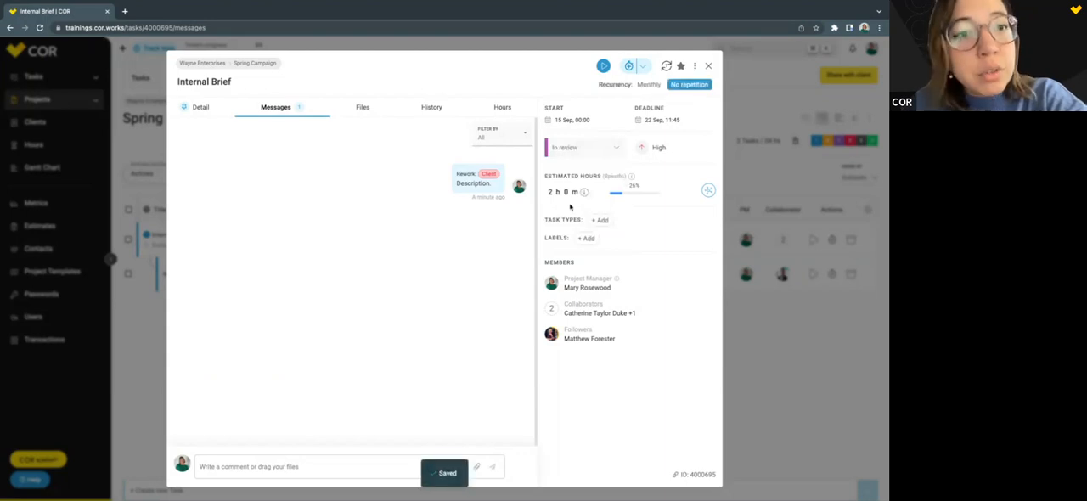
click(586, 148)
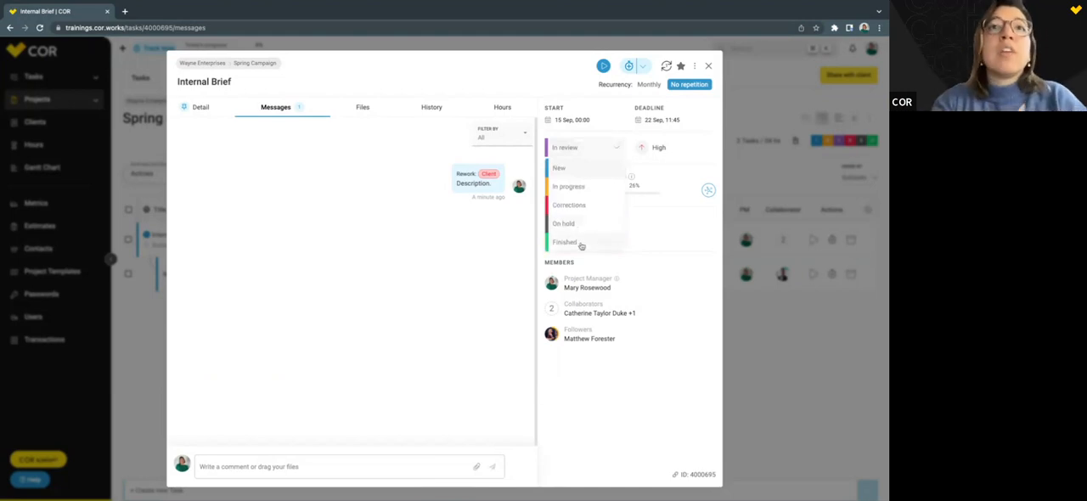
click(569, 242)
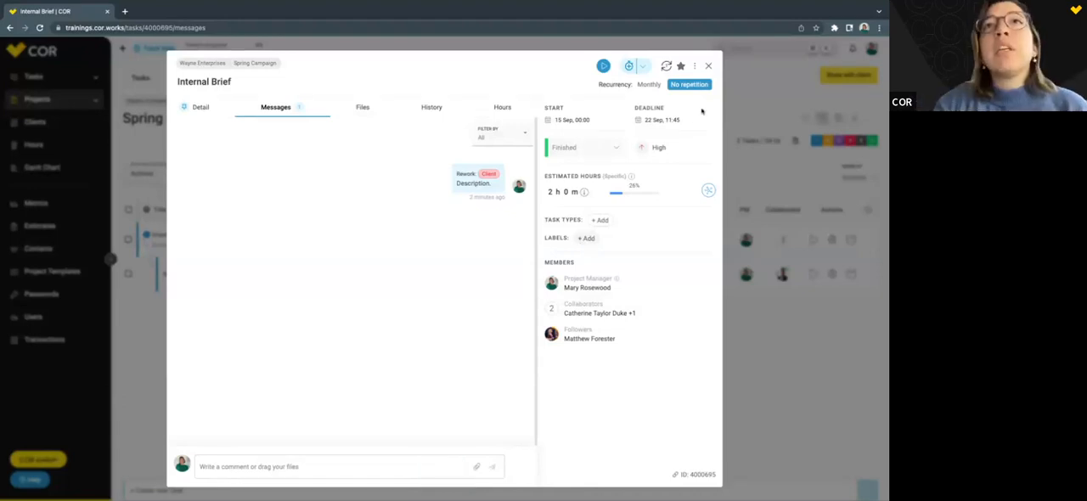
Review the Internal Brief task's additional actions and its details, and return to the Spring Campaign task list.
click(696, 67)
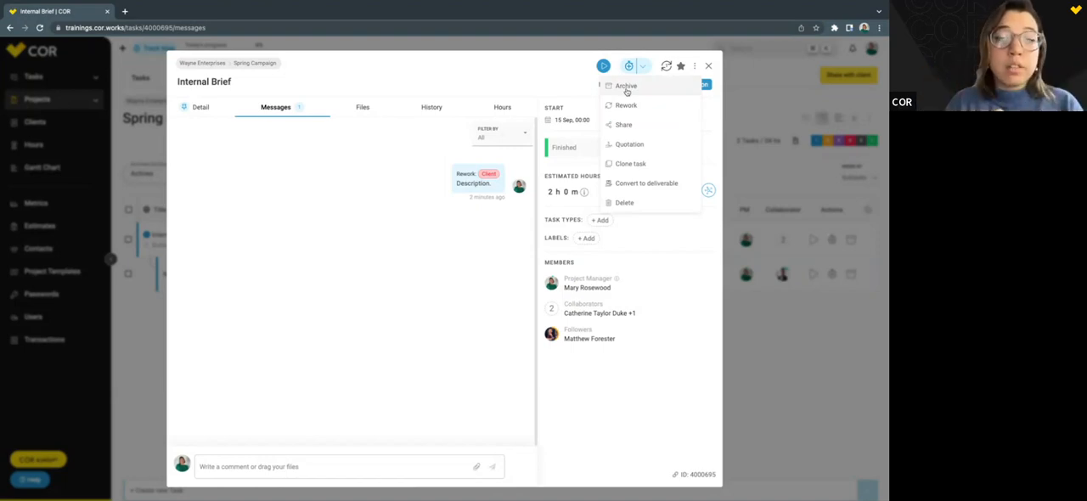
click(708, 66)
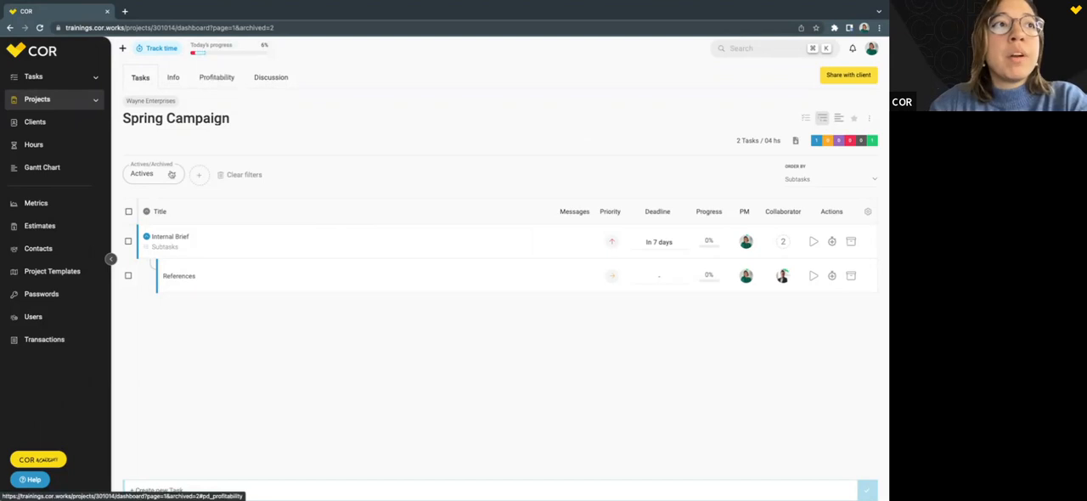
click(182, 238)
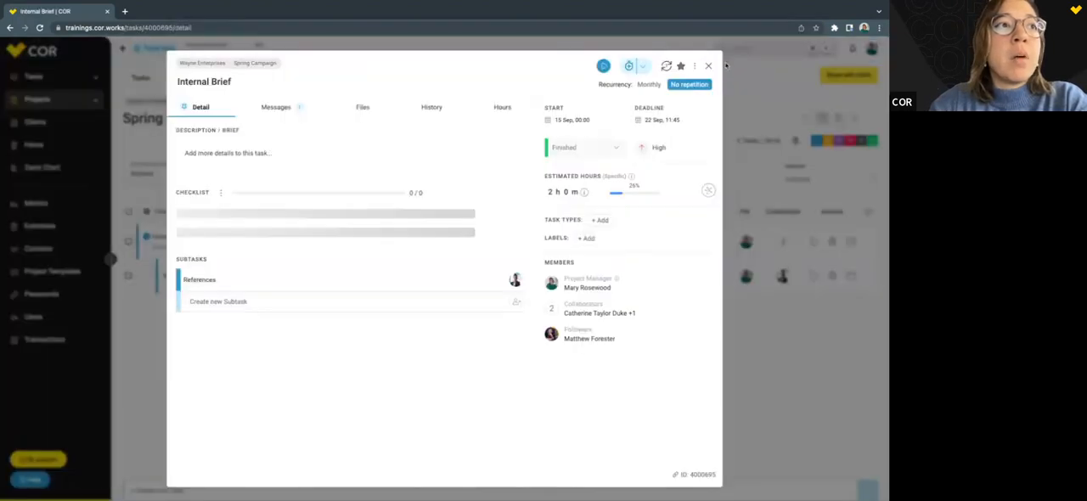
click(708, 65)
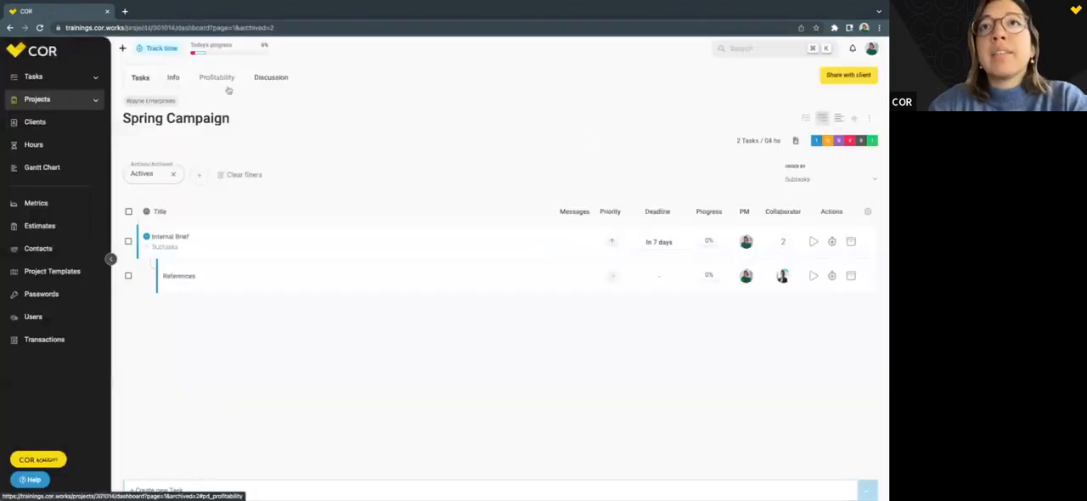
Open the Spring Campaign project's profitability and examine the estimates behind its current budget.
click(224, 87)
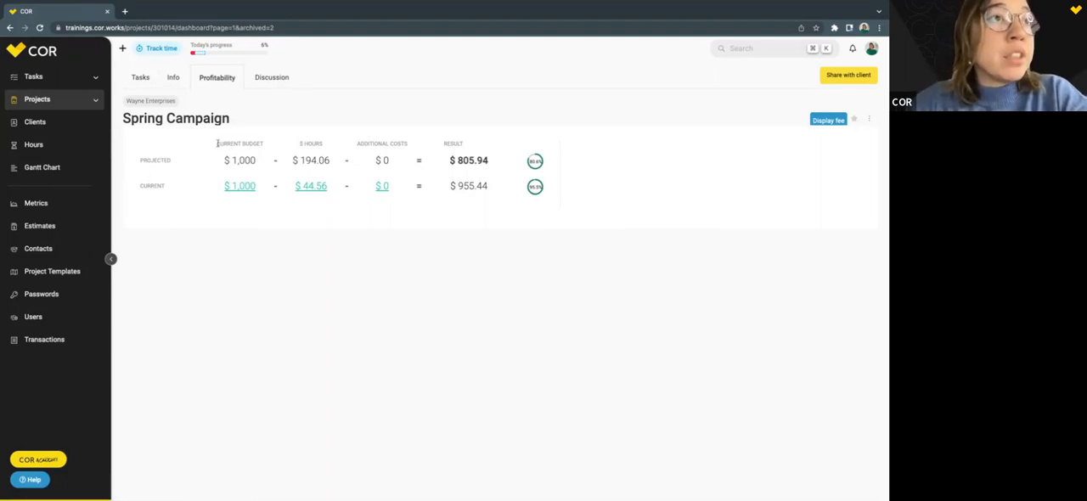
click(242, 189)
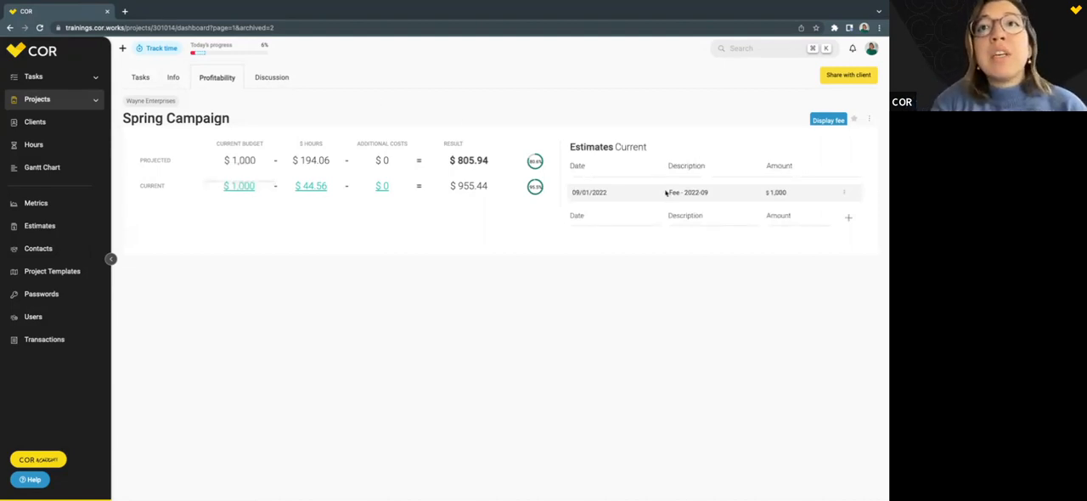
drag(766, 192, 806, 194)
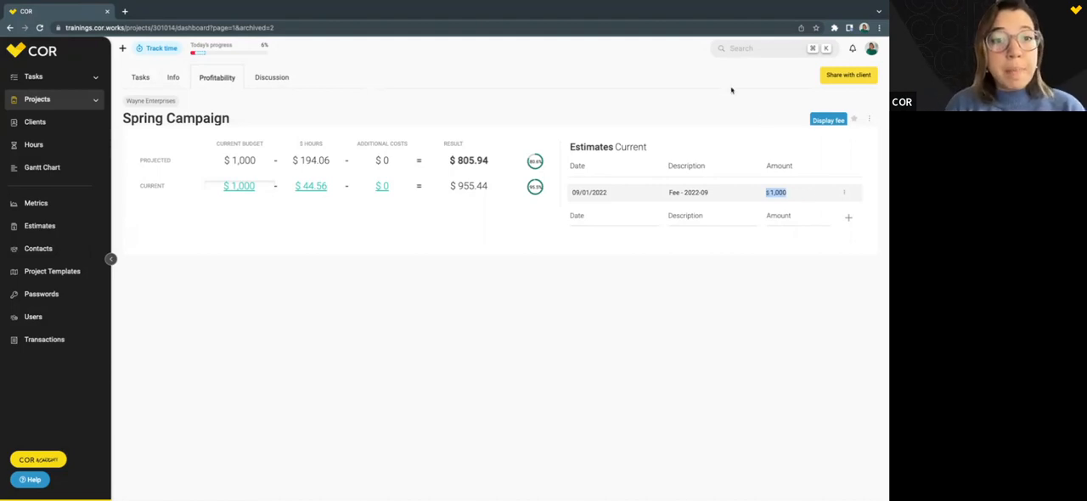
Add an estimate of $500 dated 09/15/2022 with the description "Quote for photoshoot" to the current budget.
click(606, 217)
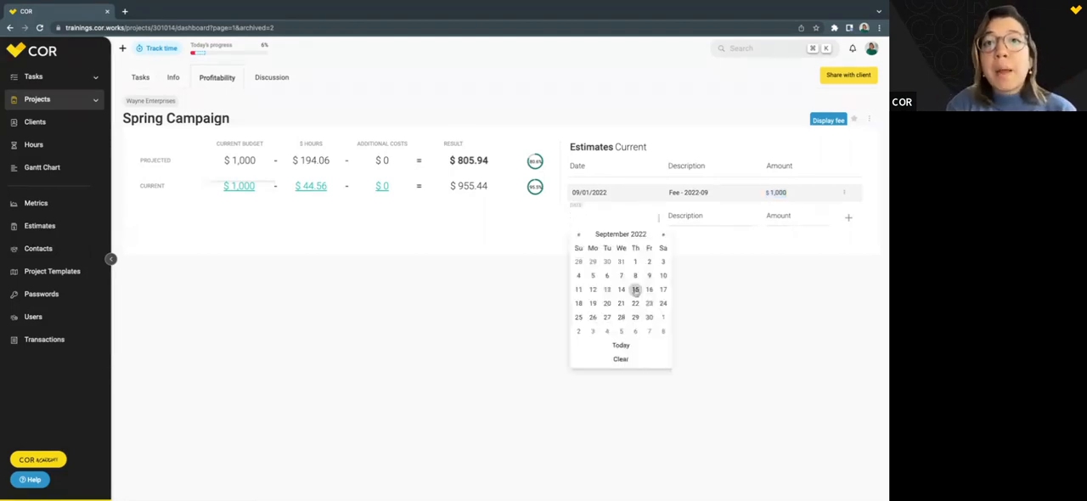
click(635, 290)
click(695, 220)
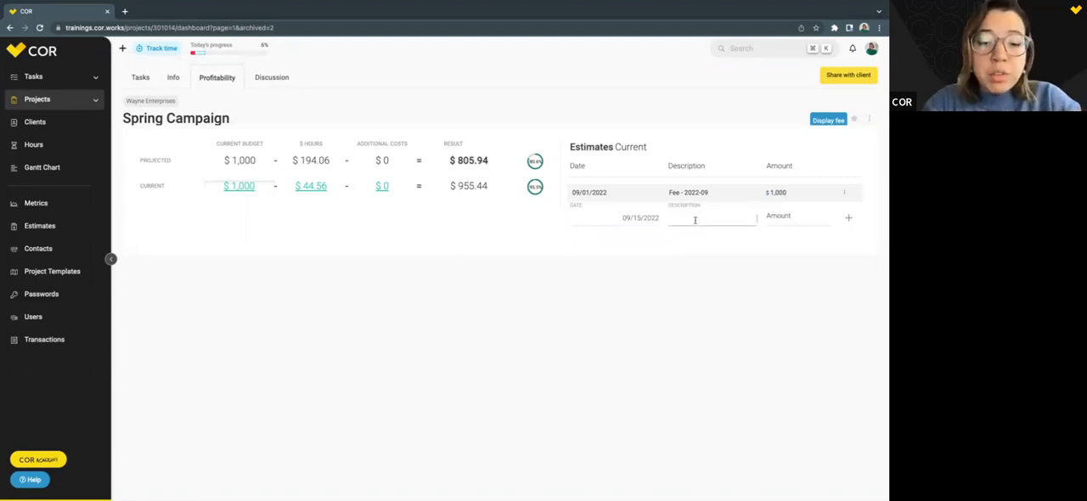
text(Quote)
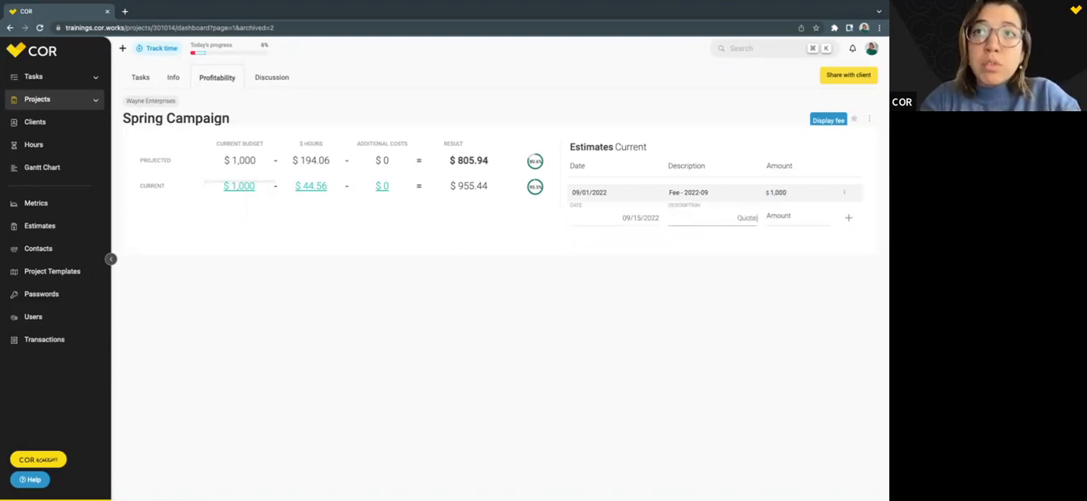
text( for t)
text(hoto)
text(shoot)
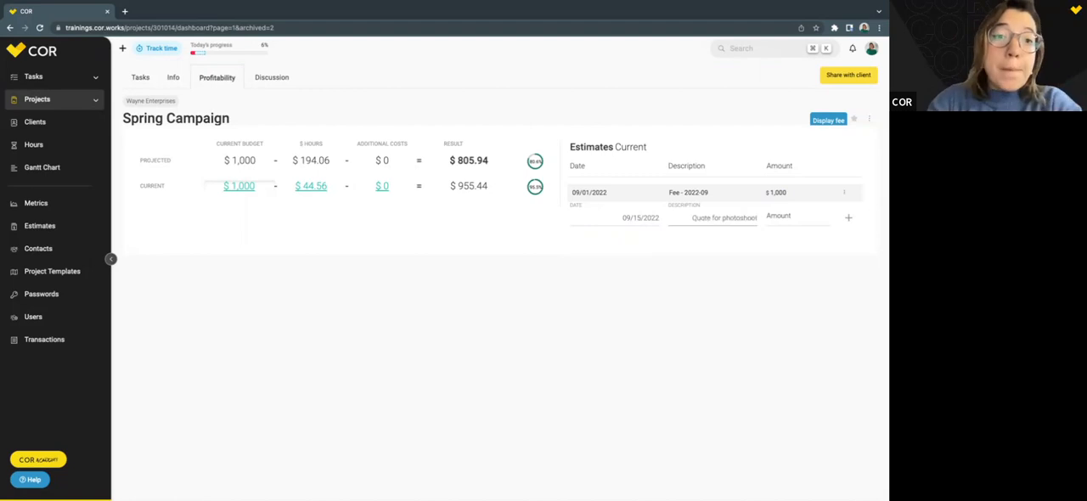
click(792, 219)
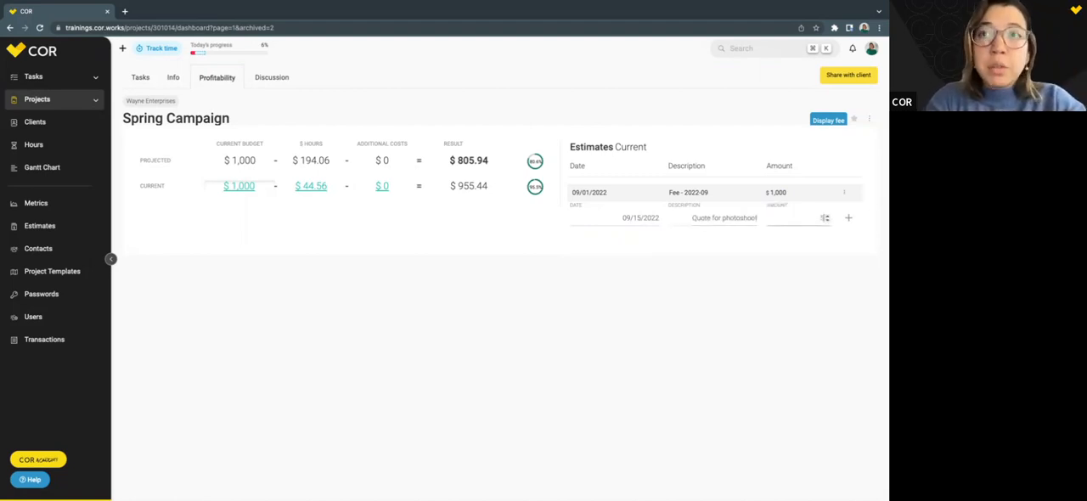
click(848, 218)
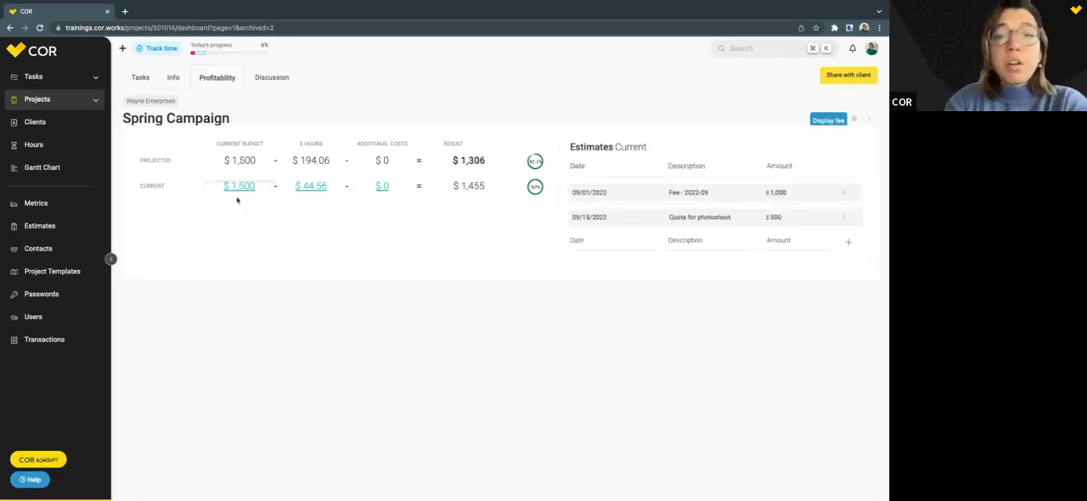
Examine the current budget and the projected cost of hours in the Spring Campaign profitability breakdown.
drag(237, 200, 332, 186)
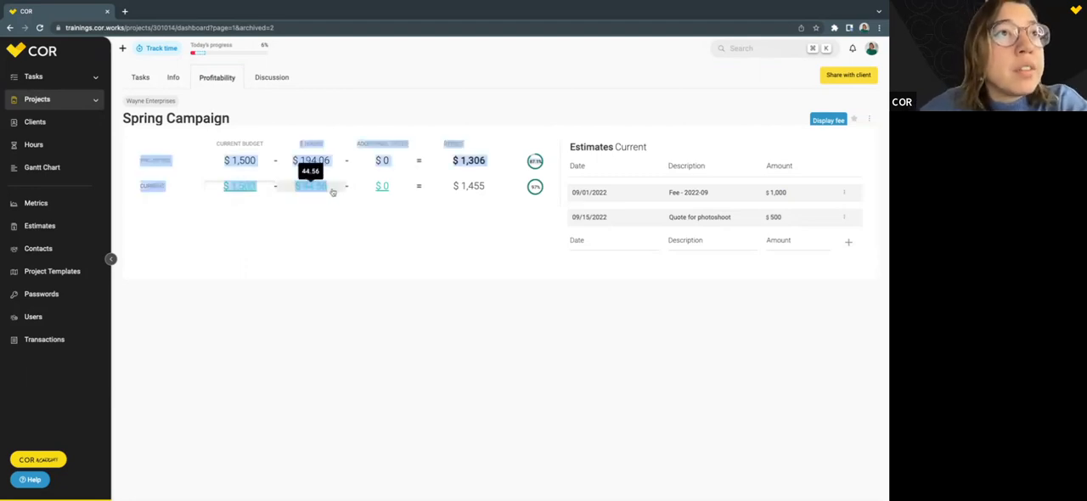
click(317, 111)
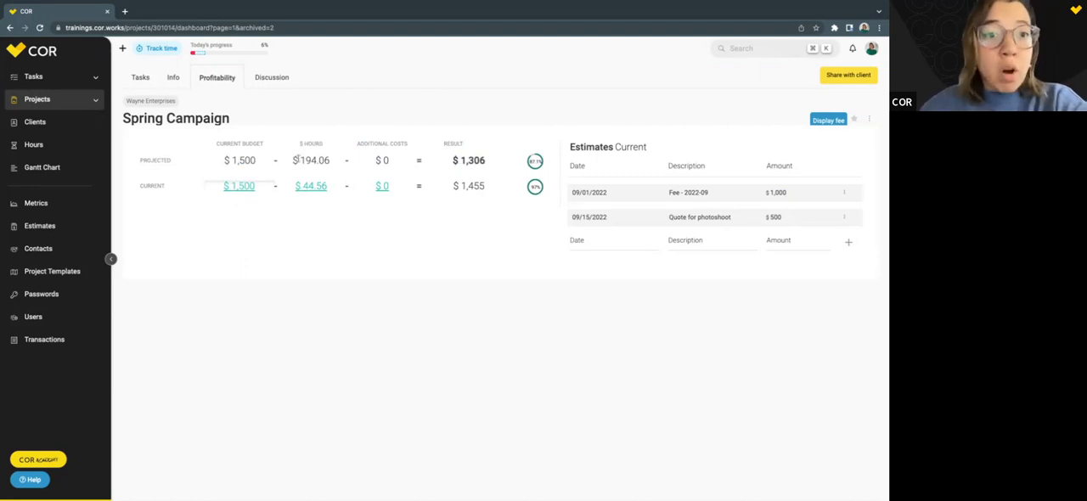
drag(294, 159, 332, 163)
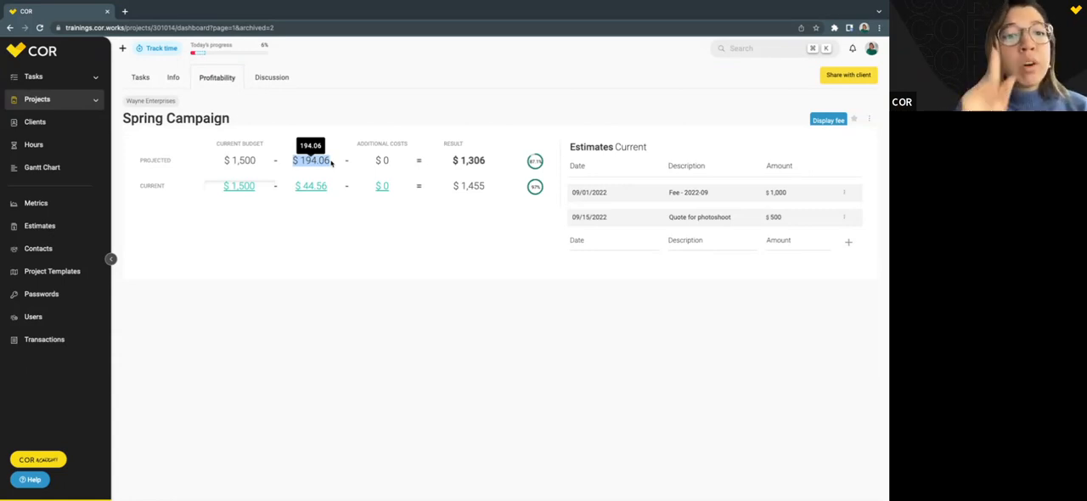
Check the Spring Campaign tasks in the subtask list view and return to the project's profitability.
click(140, 77)
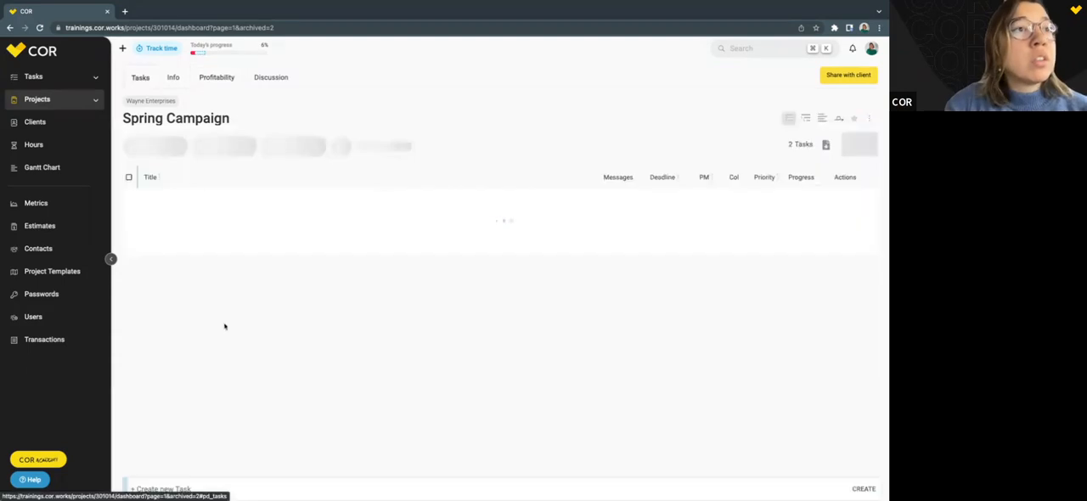
click(805, 118)
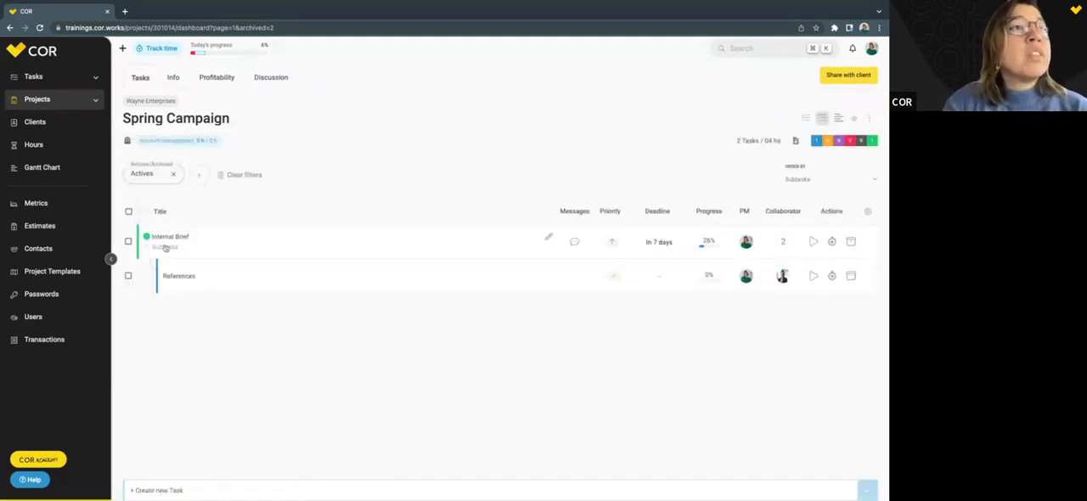
click(218, 81)
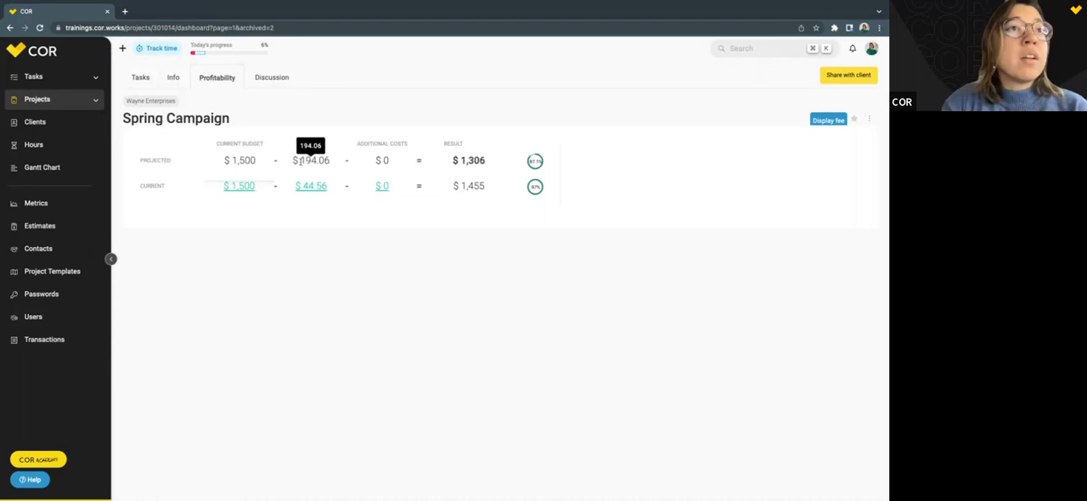
Compare the projected and current hours costs and results in the Spring Campaign profitability breakdown.
drag(301, 161, 331, 164)
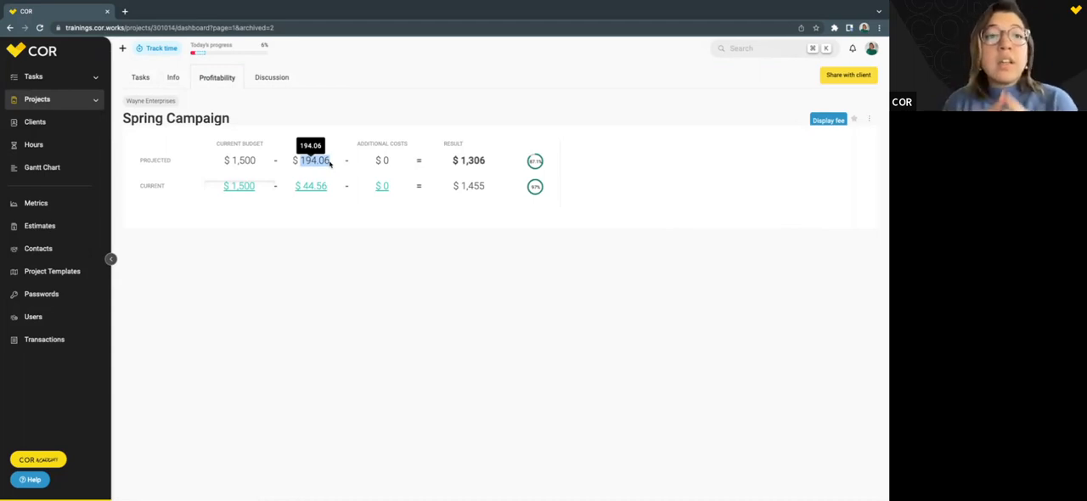
click(335, 115)
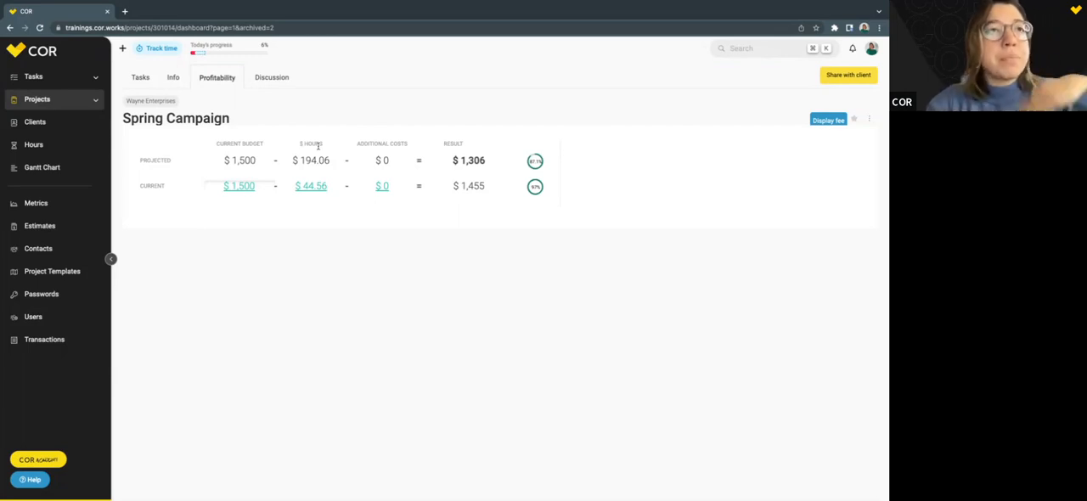
drag(292, 160, 337, 161)
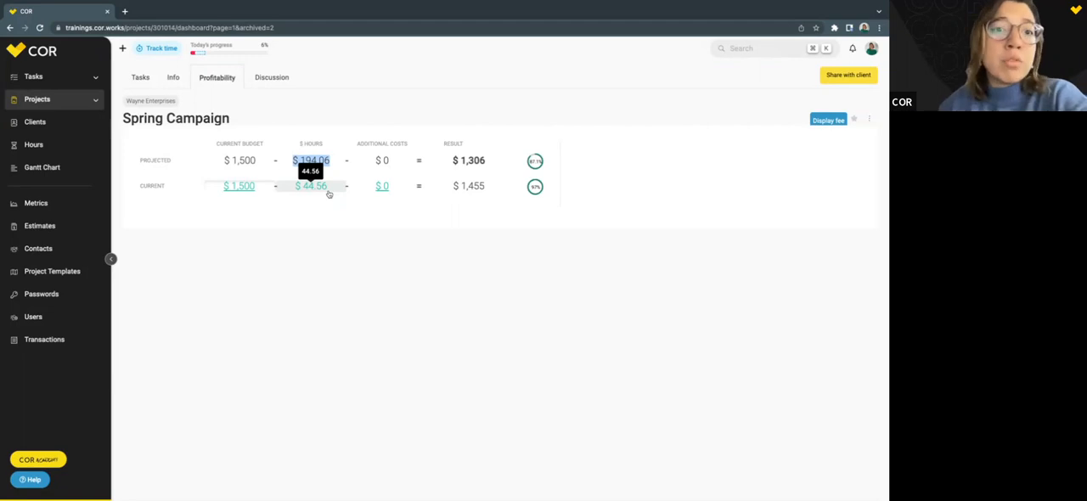
double_click(142, 186)
click(169, 189)
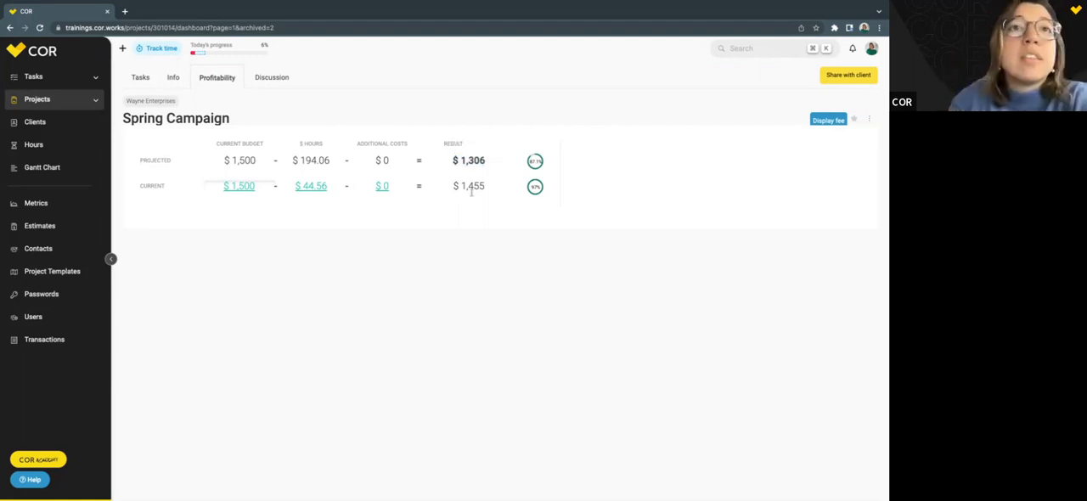
mouse_move(498, 188)
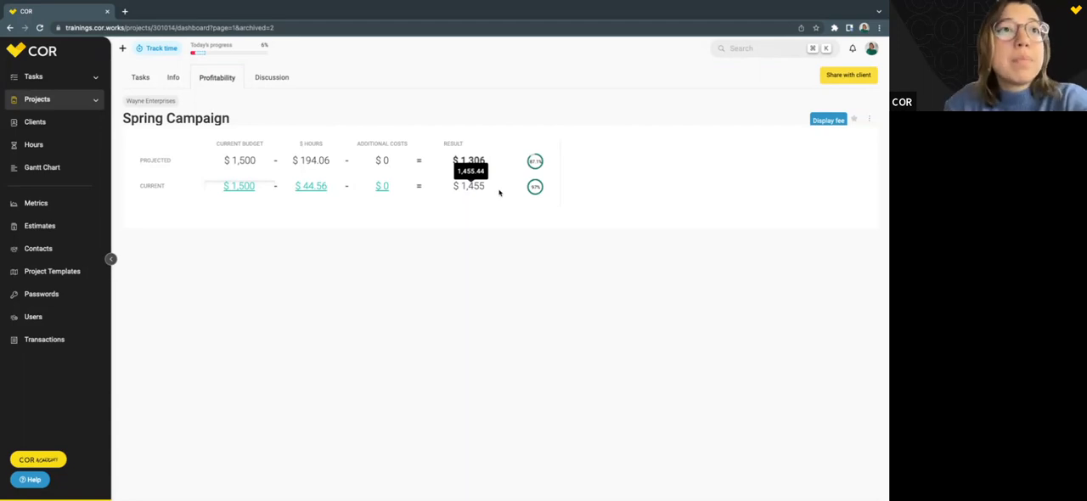
mouse_move(312, 189)
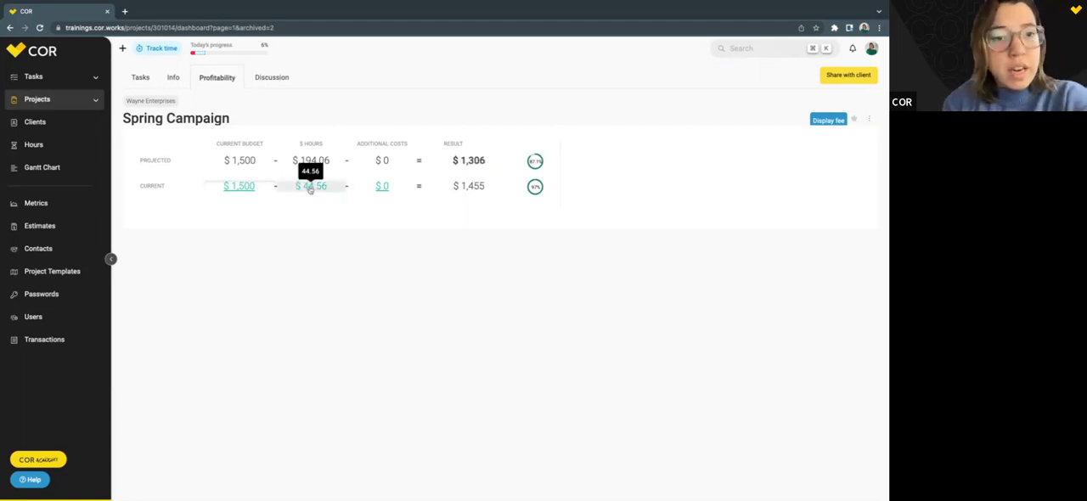
Display the details of the project's current hours cost by user and its current additional costs.
click(311, 188)
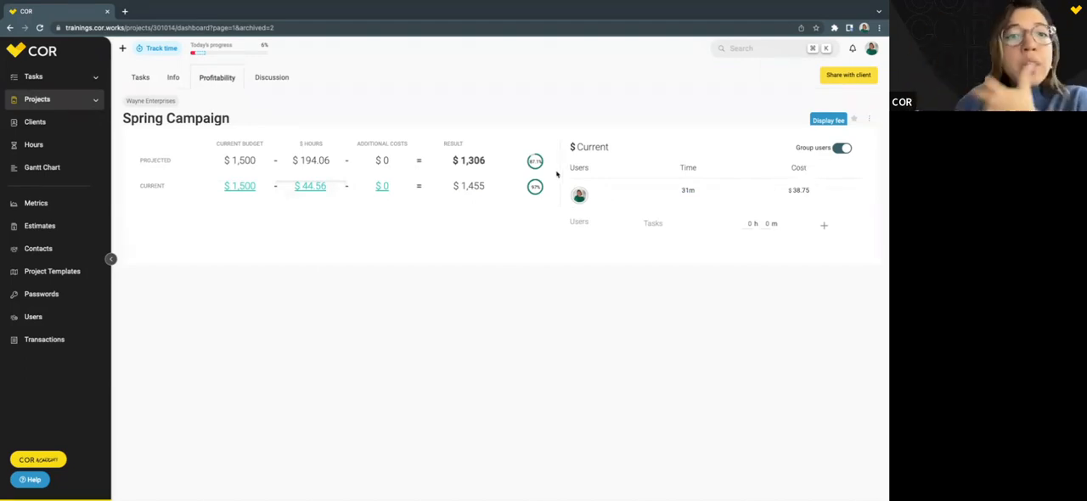
click(382, 188)
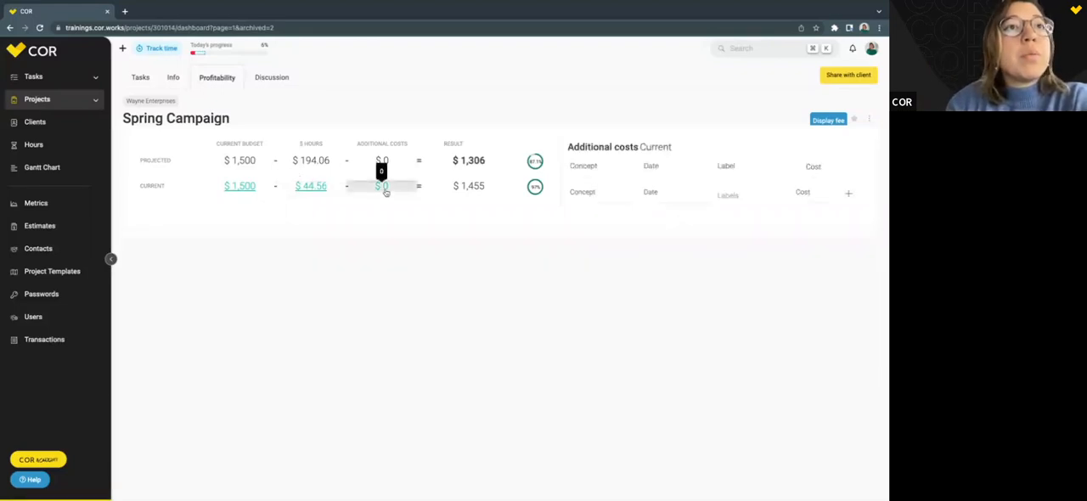
Add a $20 Transport cost dated 09/13/2022 to Spring Campaign's current additional costs and check the projected result.
click(579, 198)
text(Transport)
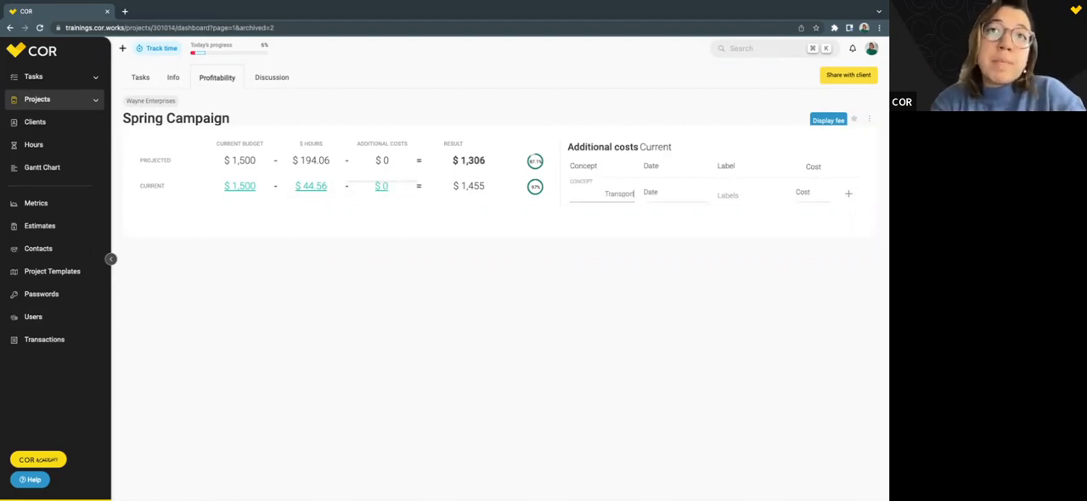
key(Tab)
click(685, 266)
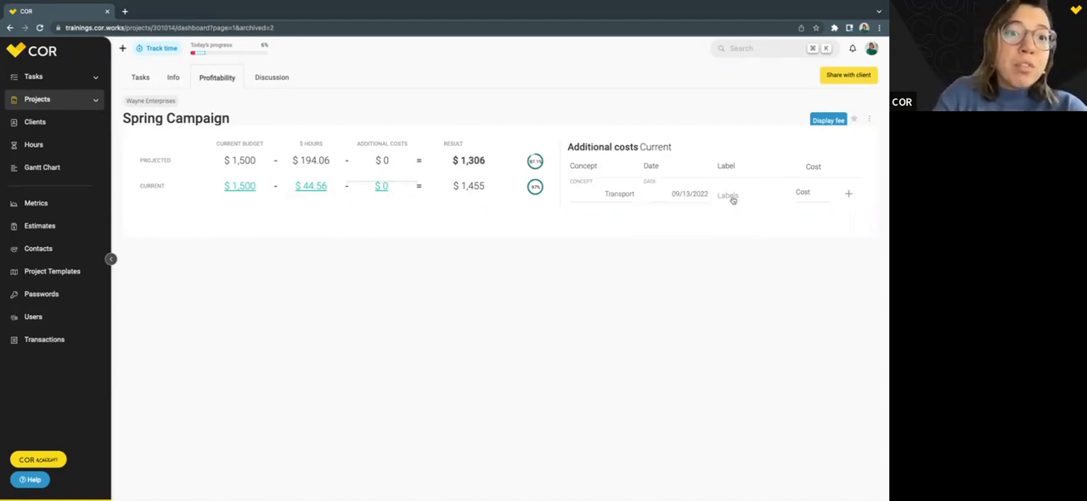
click(806, 195)
text(3)
click(847, 196)
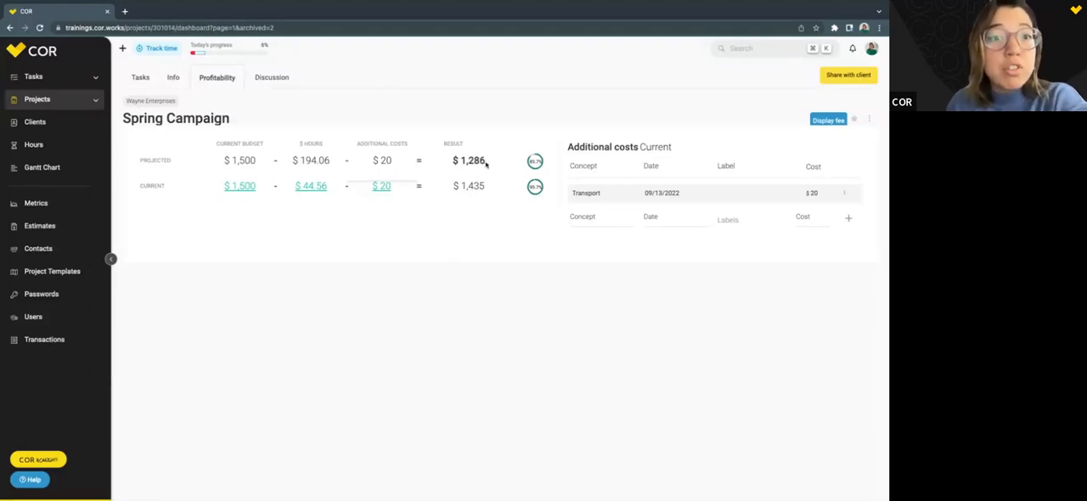
drag(453, 161, 550, 163)
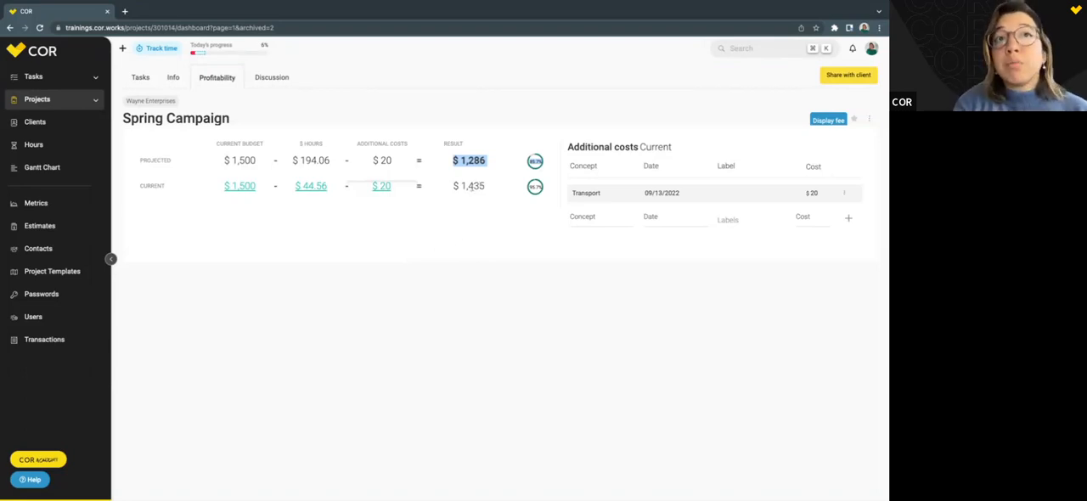
click(441, 106)
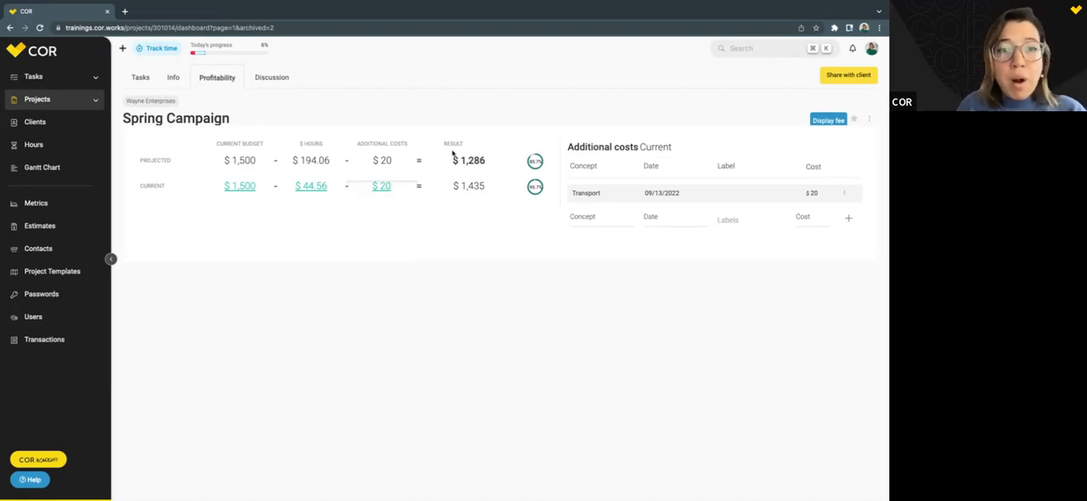
Open the starred All About Fun Campaign project in a new browser tab and display its profitability.
click(95, 100)
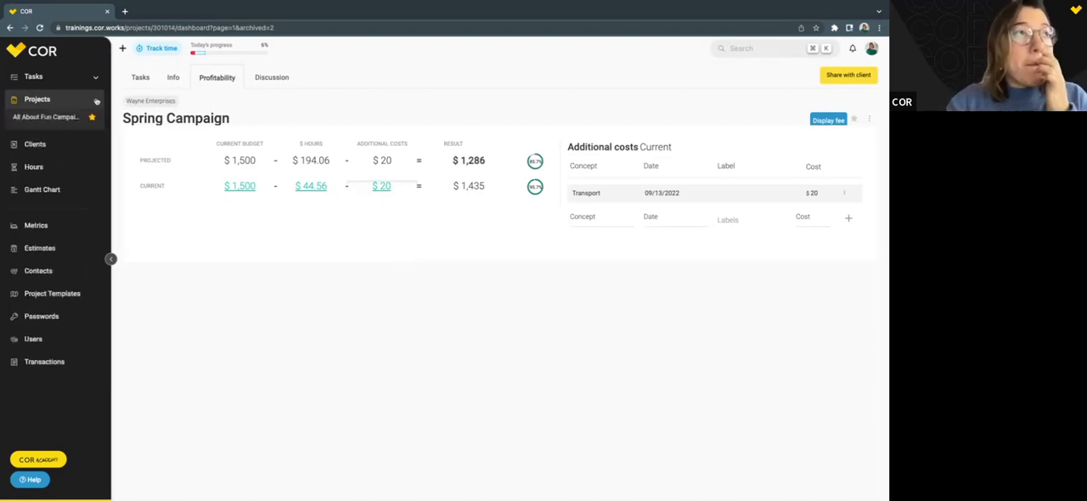
right_click(47, 119)
click(68, 125)
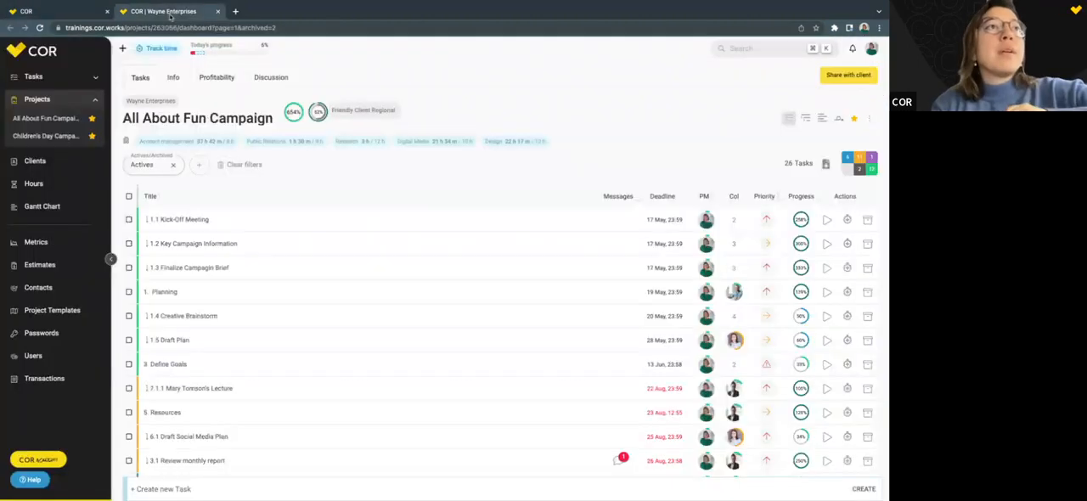
click(218, 77)
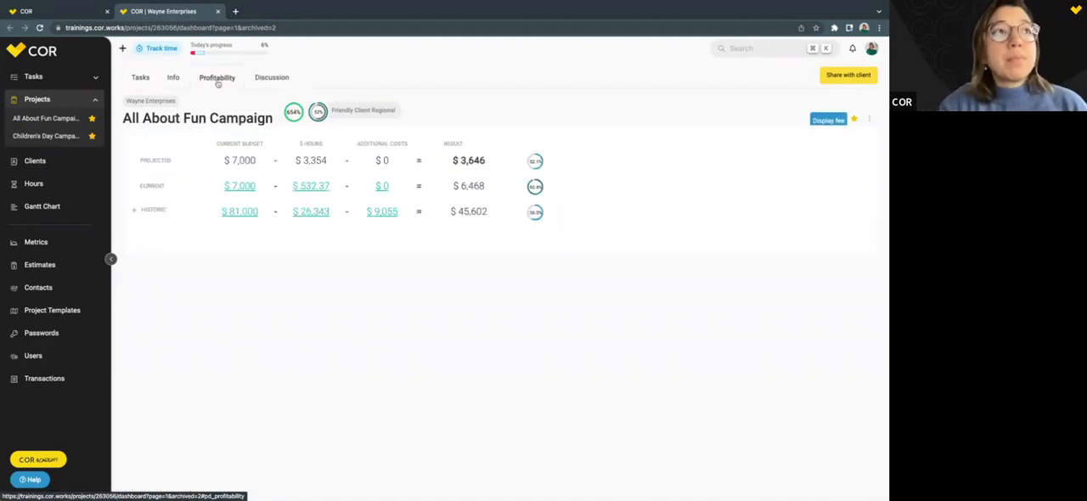
drag(123, 118, 240, 119)
click(232, 117)
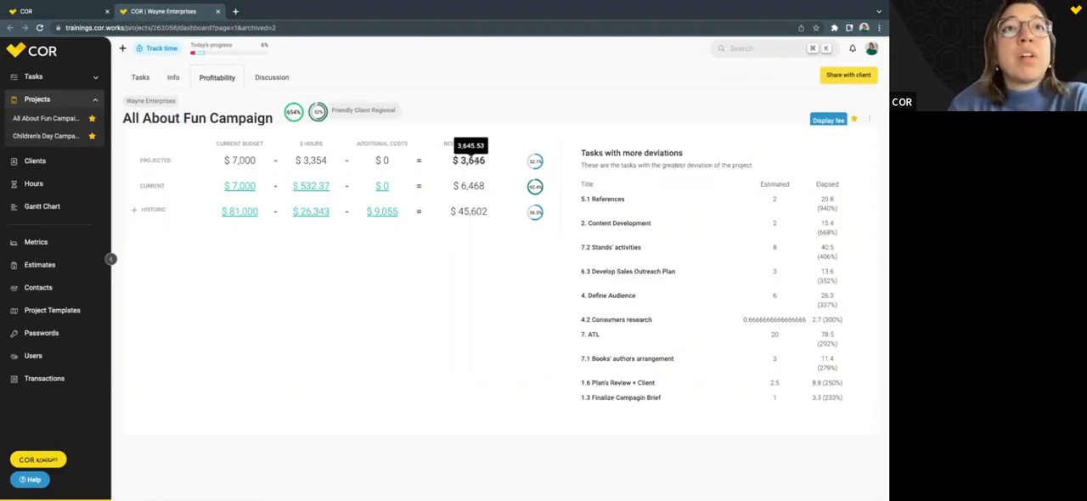
Compare the projected and current rows of the All About Fun Campaign profitability breakdown.
drag(138, 161, 521, 165)
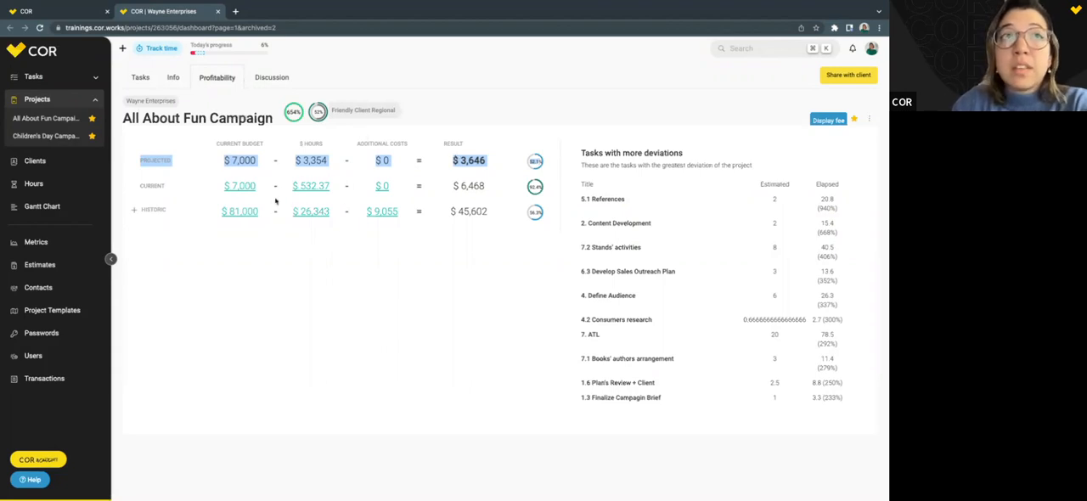
drag(140, 187, 526, 197)
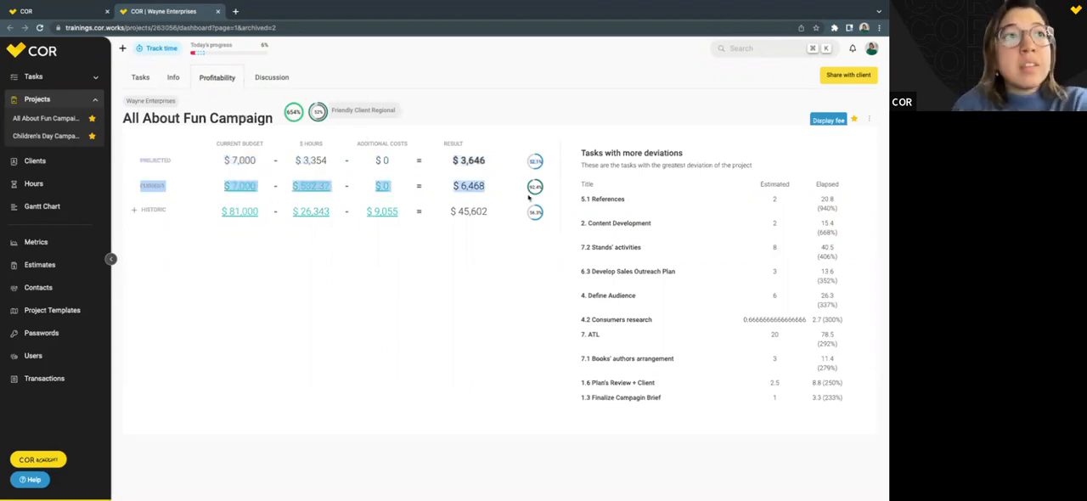
click(504, 188)
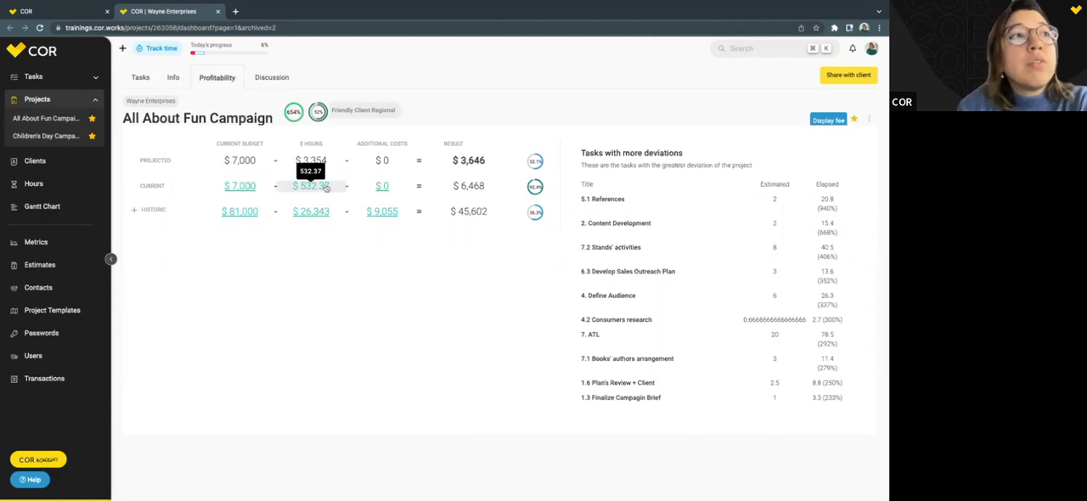
Expand the historic profitability by month and examine the May 2022 and August 2022 results.
click(134, 212)
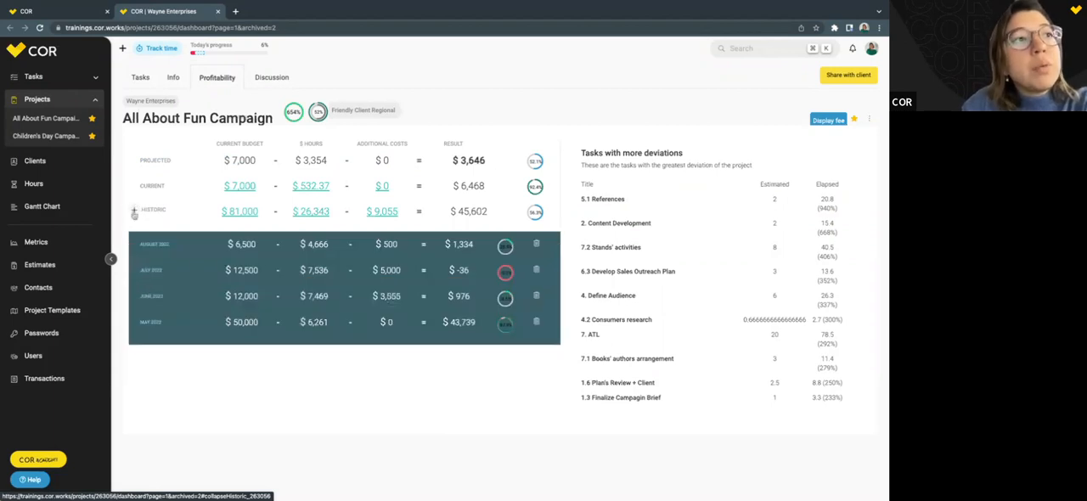
drag(142, 322, 168, 326)
click(167, 326)
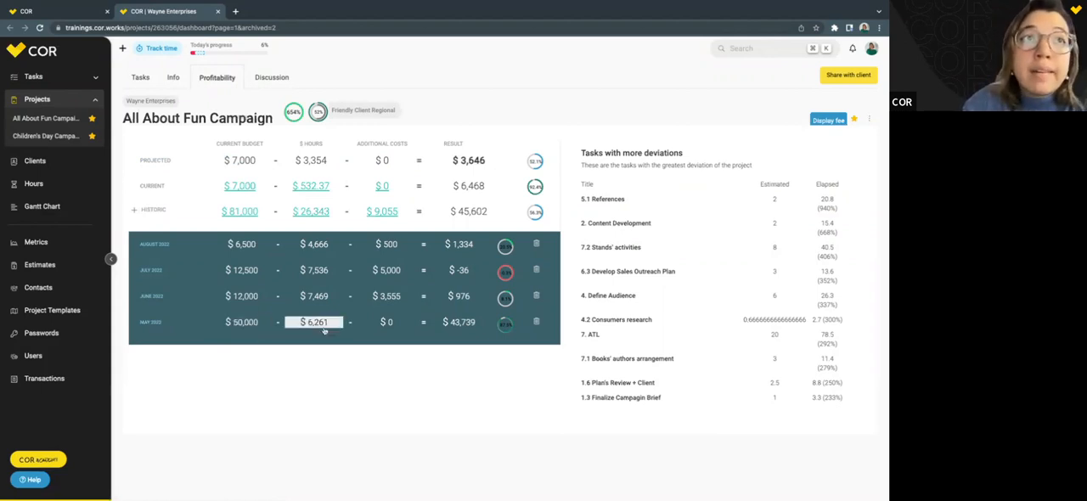
drag(476, 322, 450, 324)
click(453, 323)
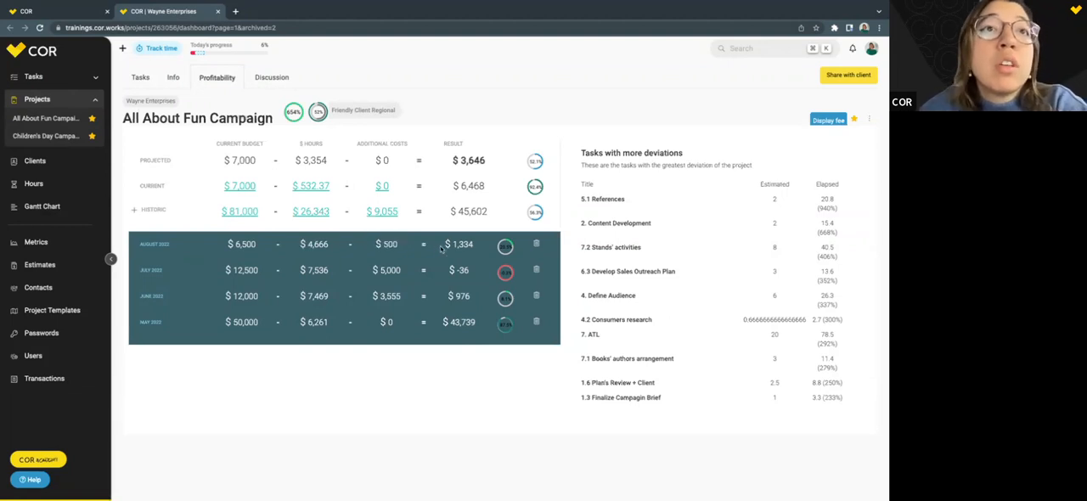
drag(441, 247, 483, 247)
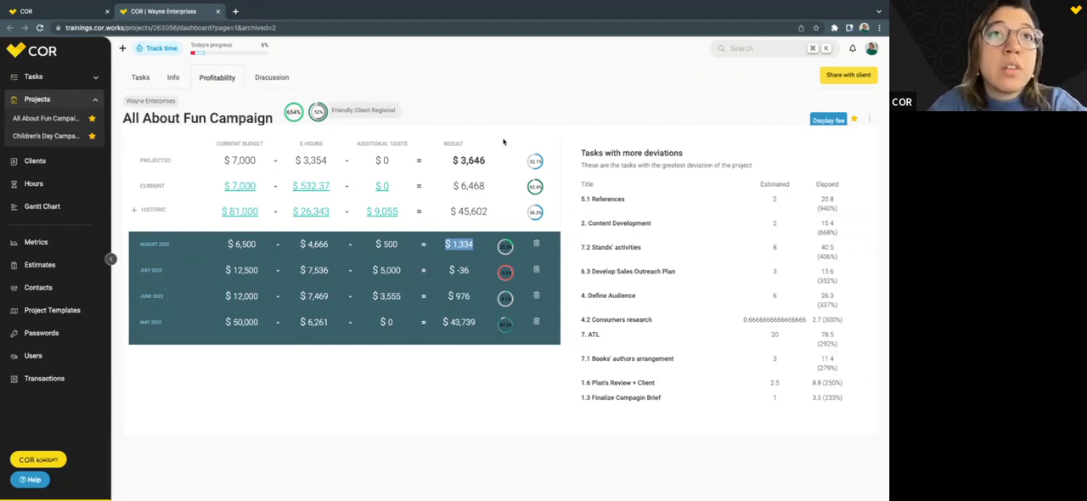
click(490, 163)
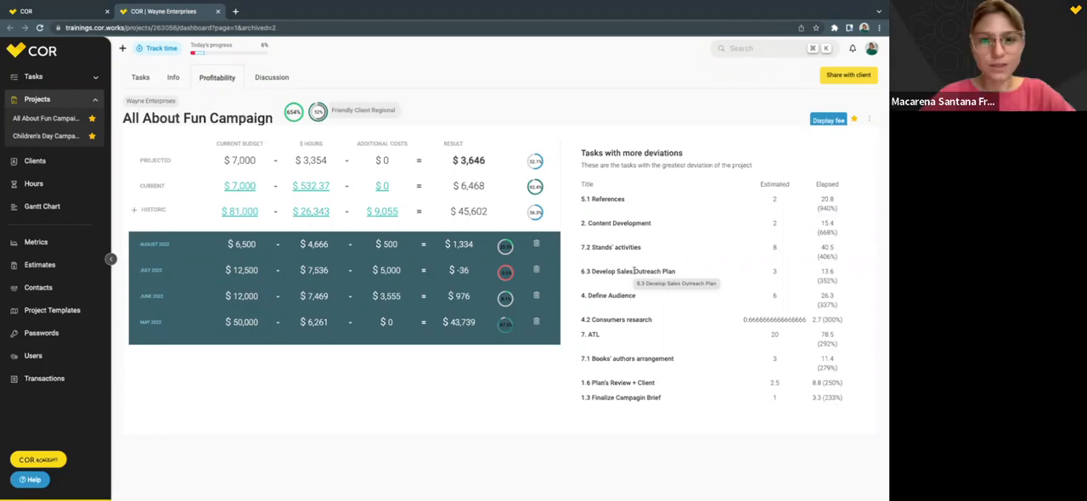
key(ctrl+Right)
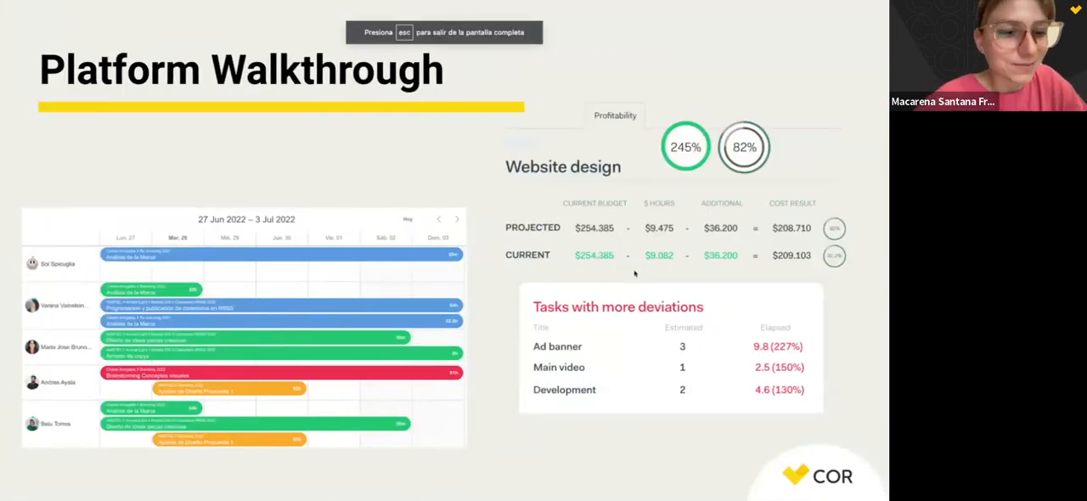
key(Right)
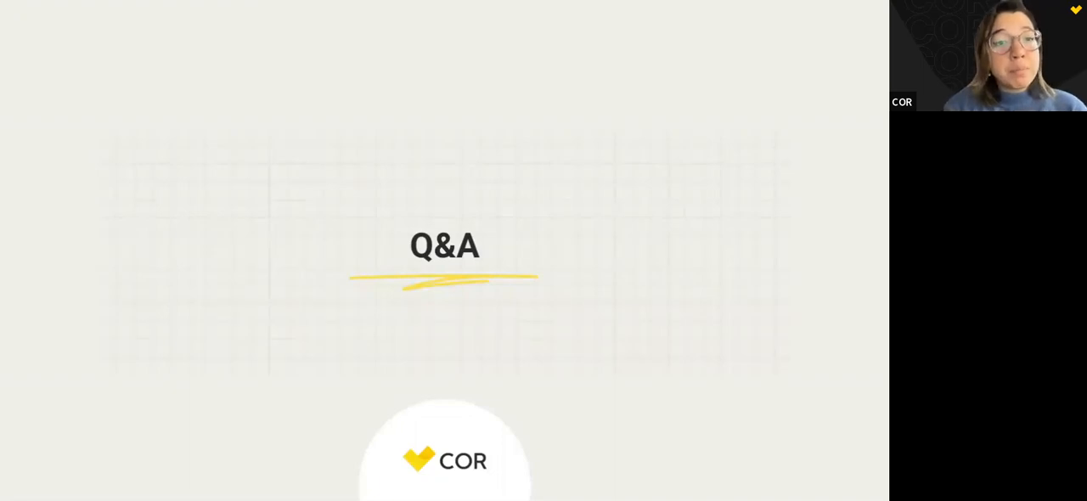
key(Right)
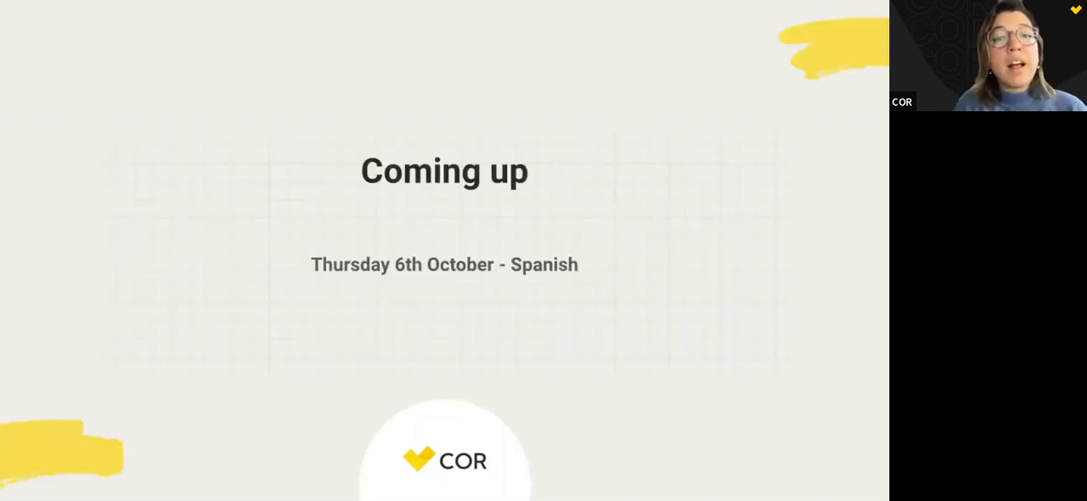